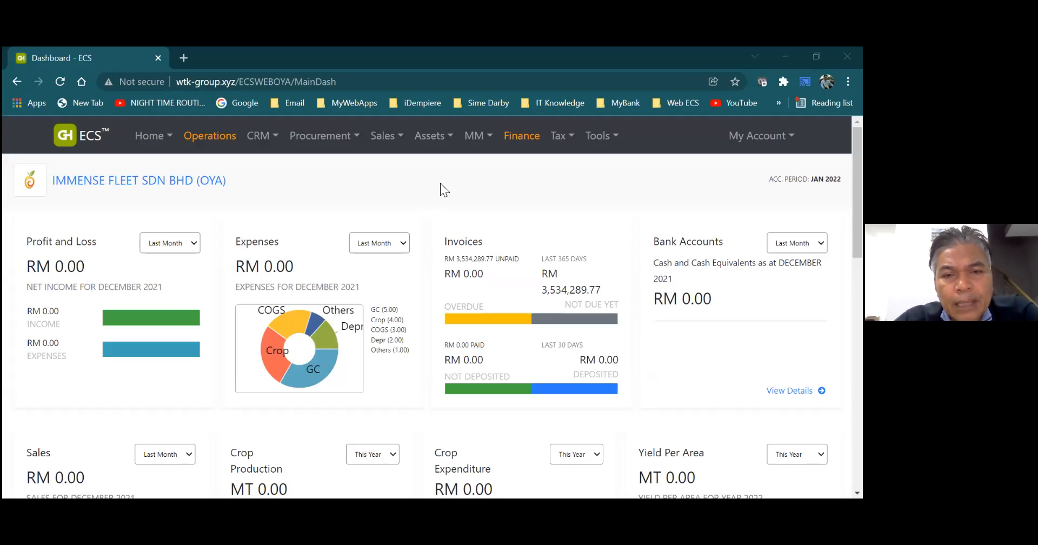
left_click(426, 147)
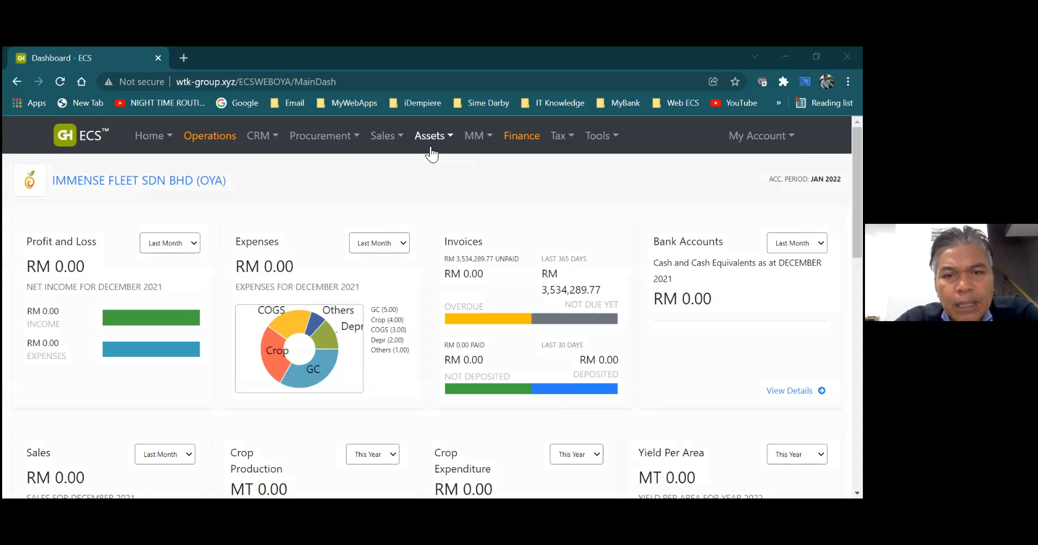
mouse_move(430, 150)
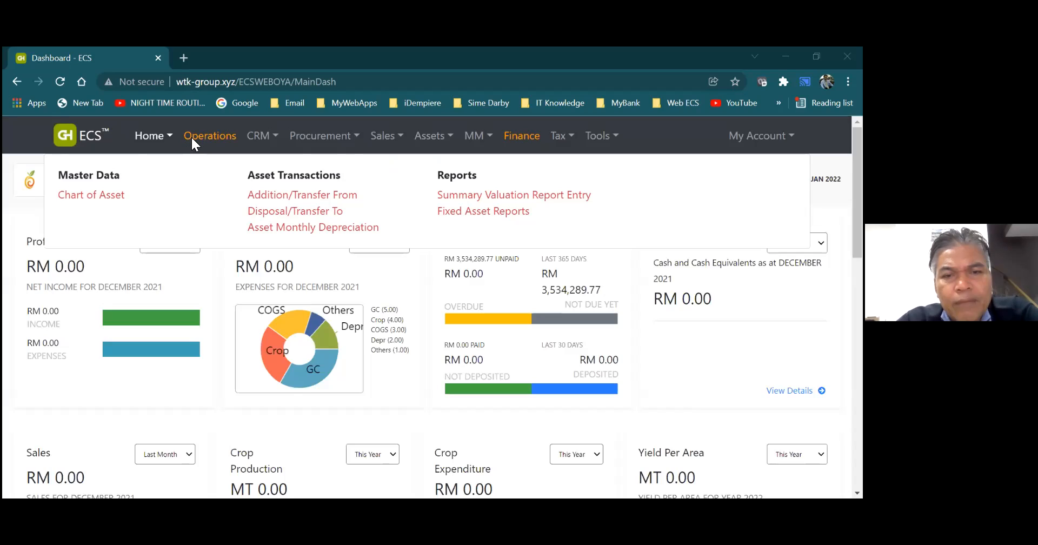
mouse_move(395, 143)
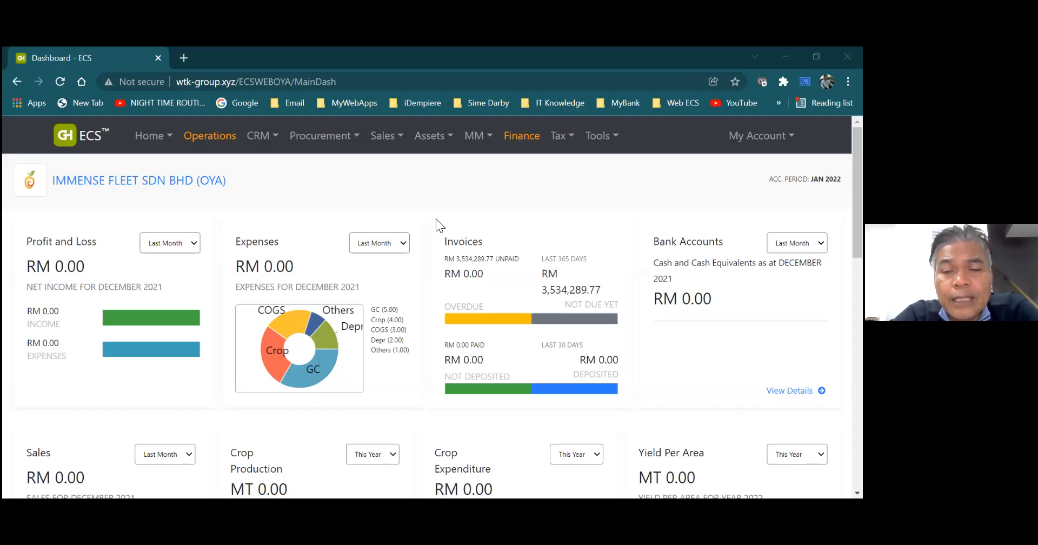
- Switch to the Finance module and review its available master data, general ledger and EVIT functions
left_click(431, 142)
left_click(491, 140)
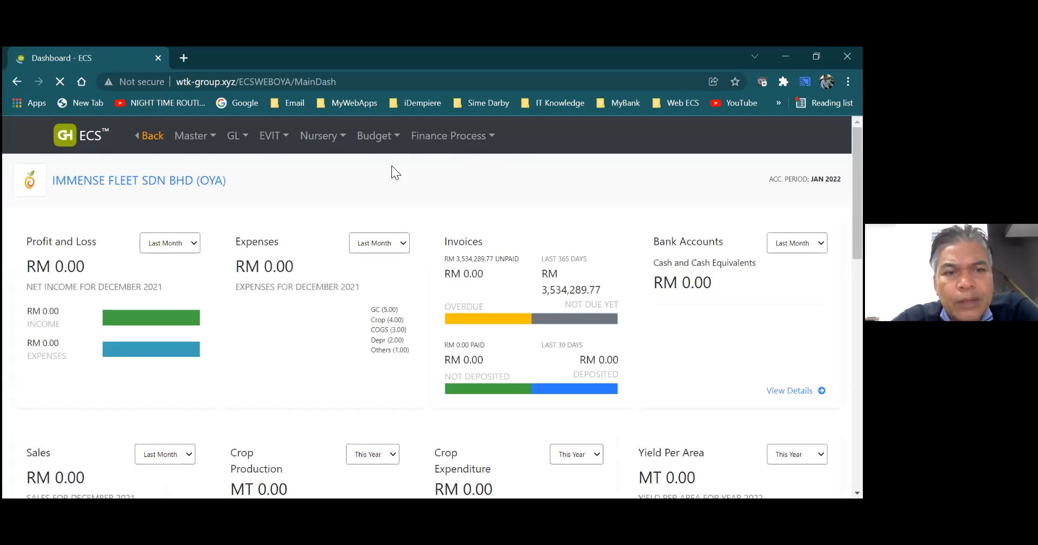
left_click(188, 151)
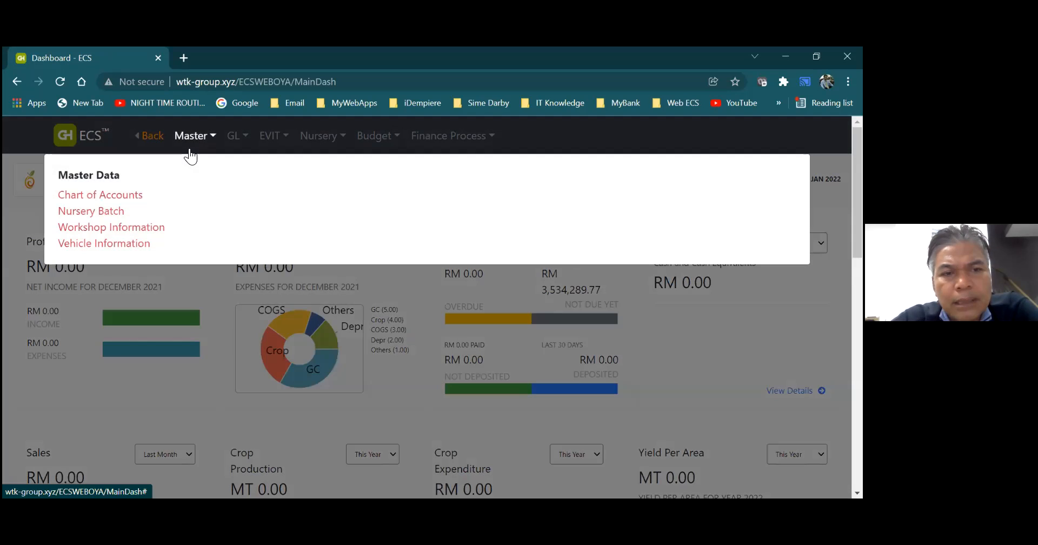
left_click(234, 141)
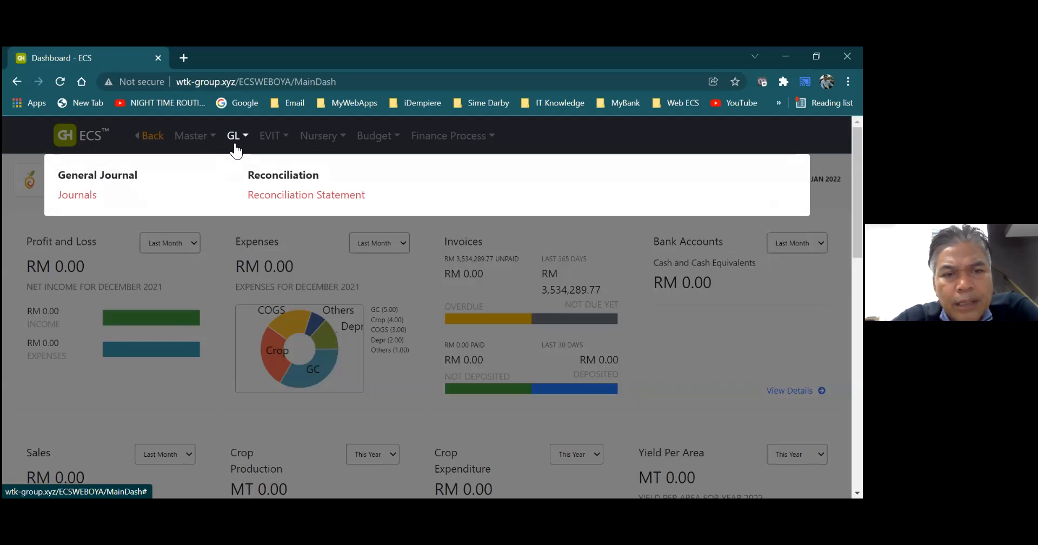
left_click(269, 142)
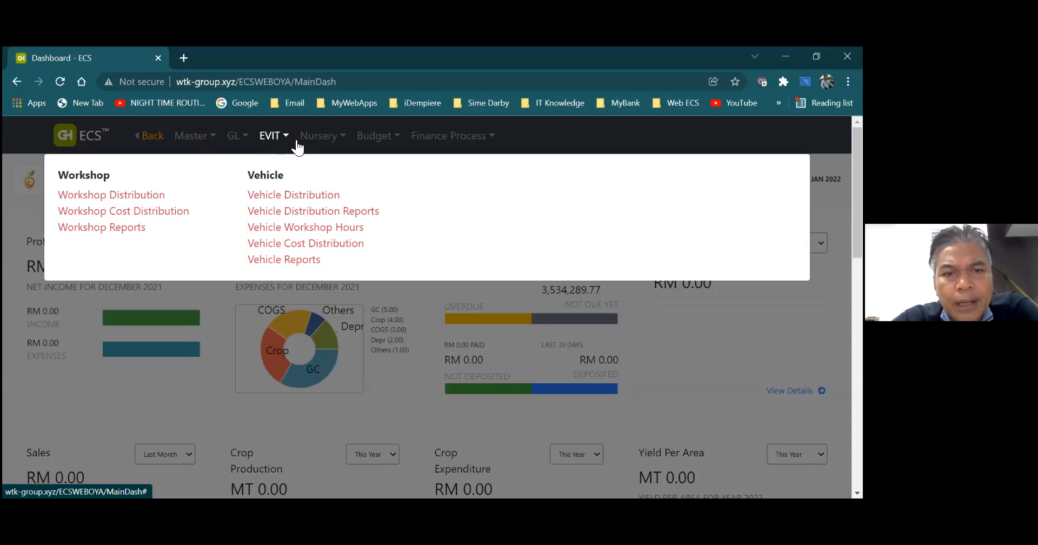
mouse_move(417, 145)
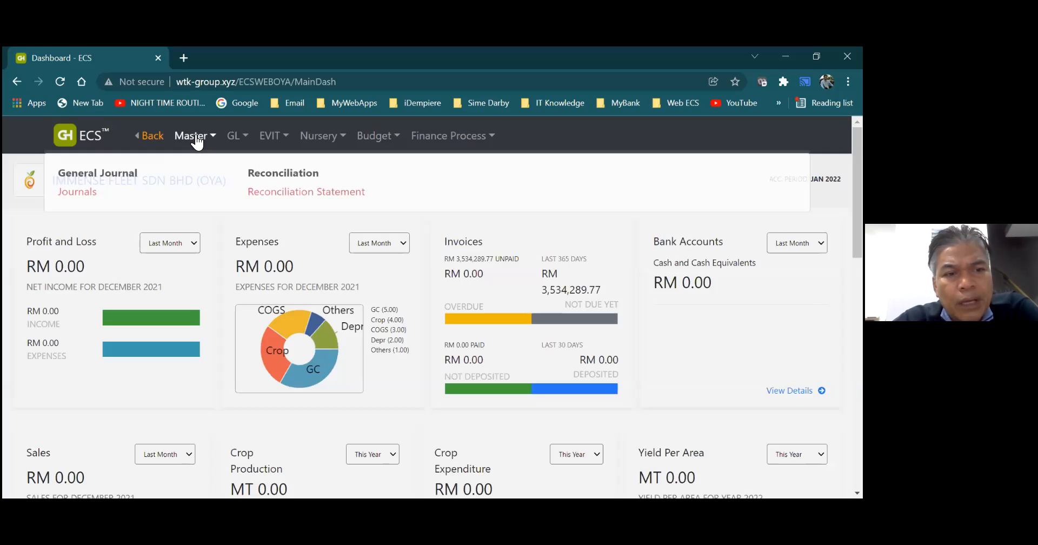
- Open the Chart of Accounts from the finance master data and preview its printable report
mouse_move(197, 142)
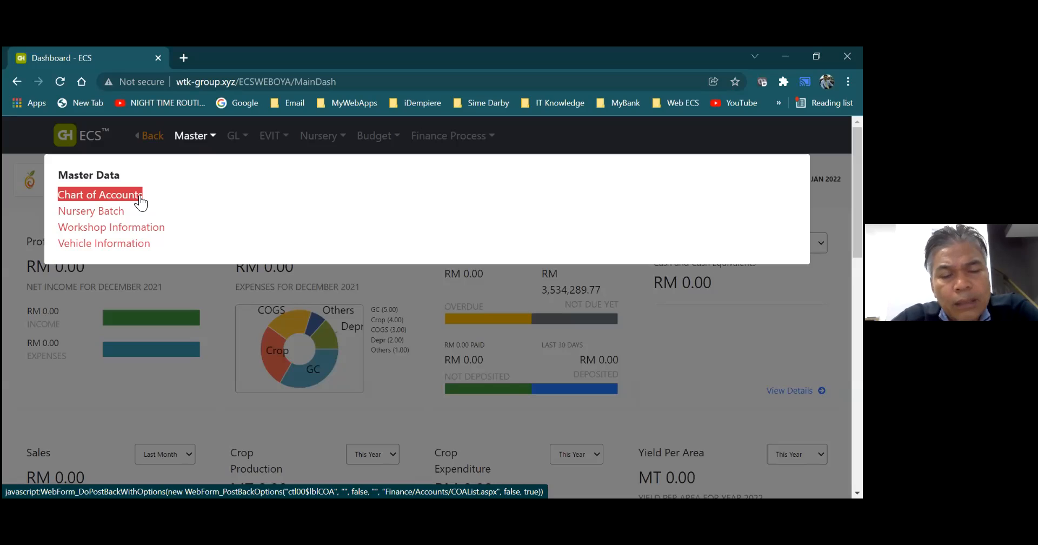
left_click(136, 197)
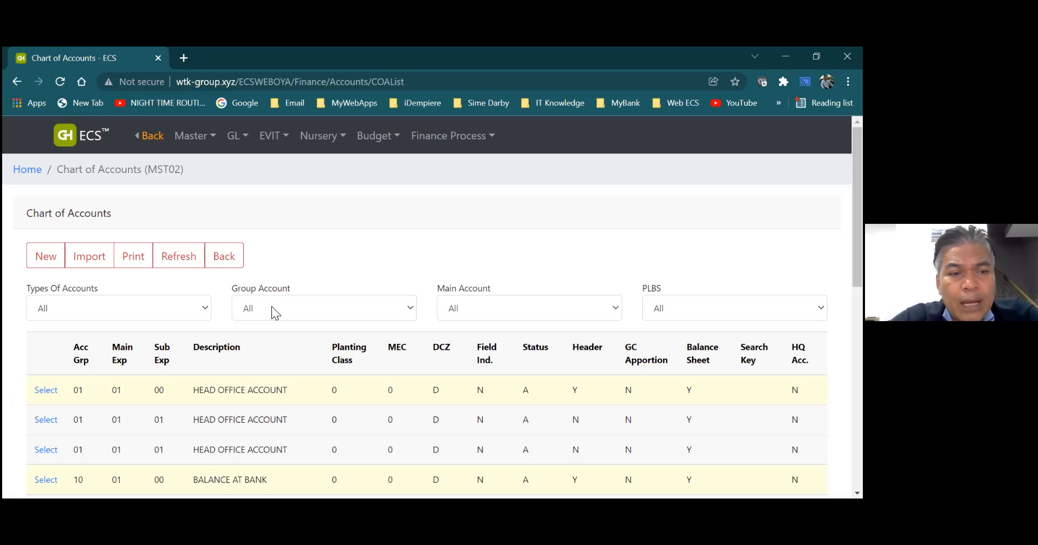
left_click(129, 254)
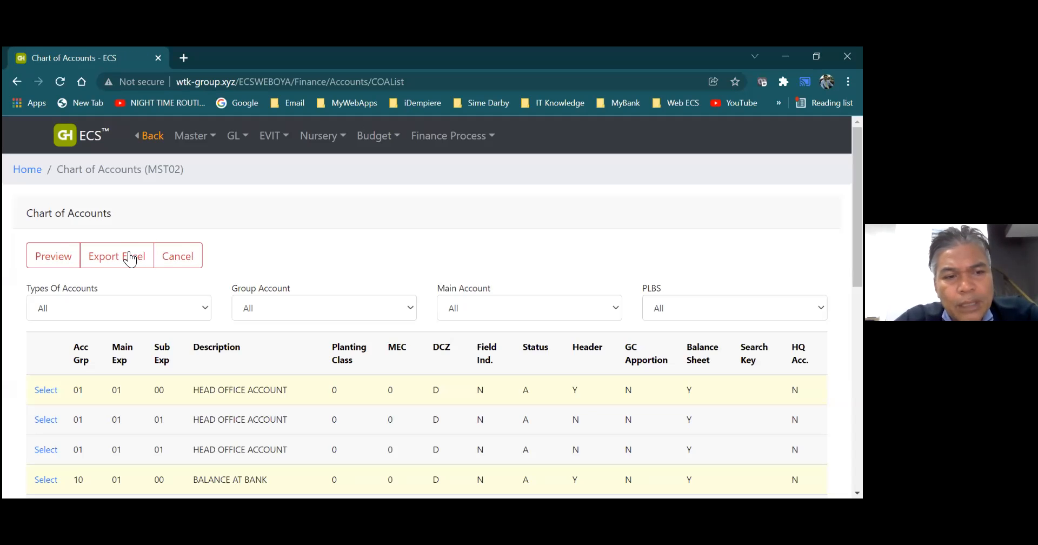
left_click(63, 258)
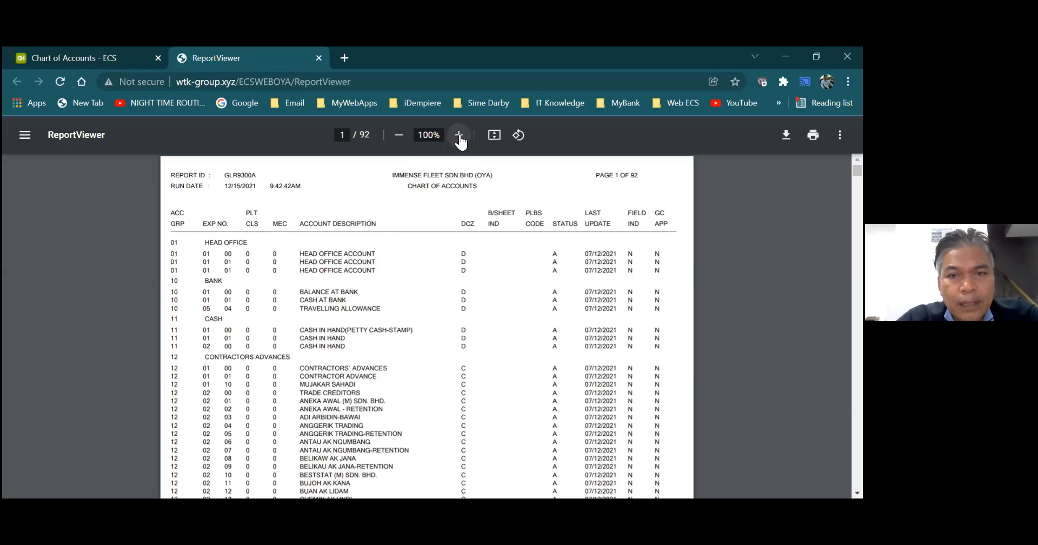
left_click(459, 136)
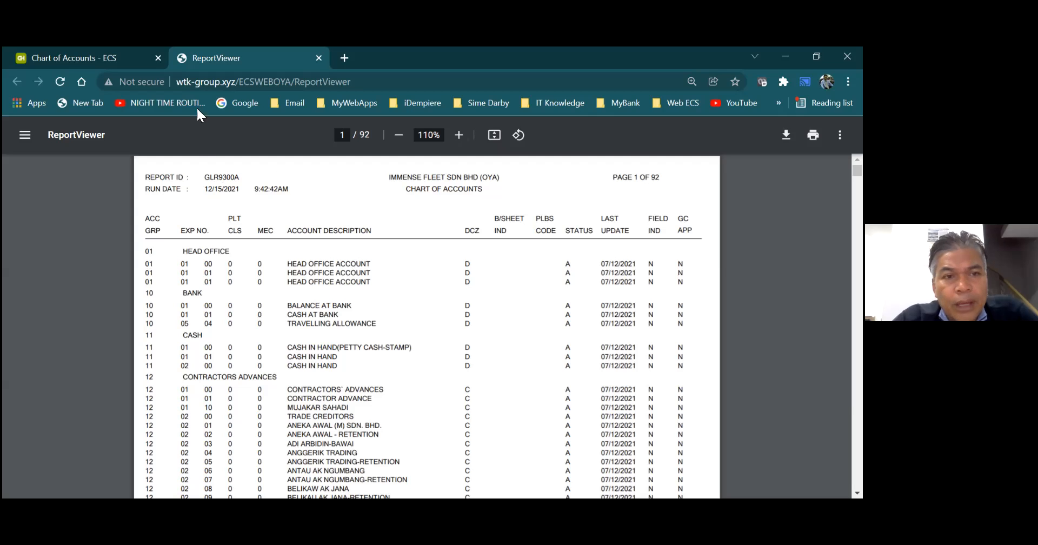
- Close the Chart of Accounts report, leave the print options and return to the dashboard
left_click(319, 58)
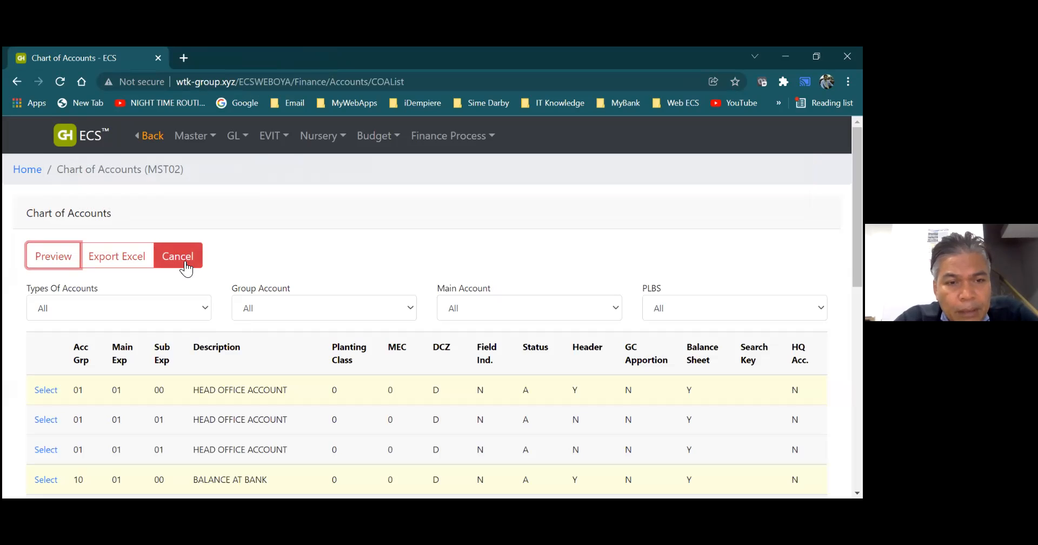
left_click(187, 268)
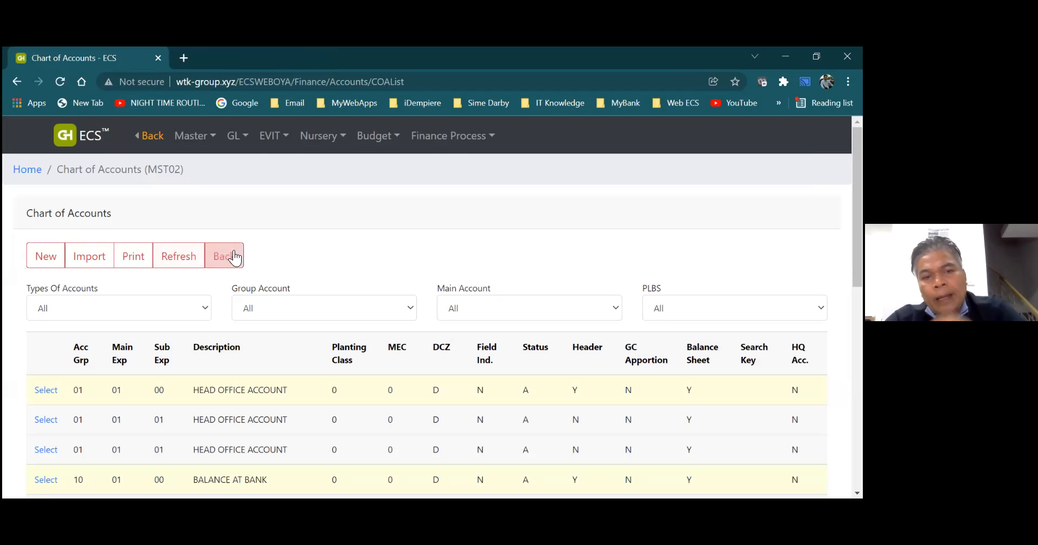
left_click(241, 258)
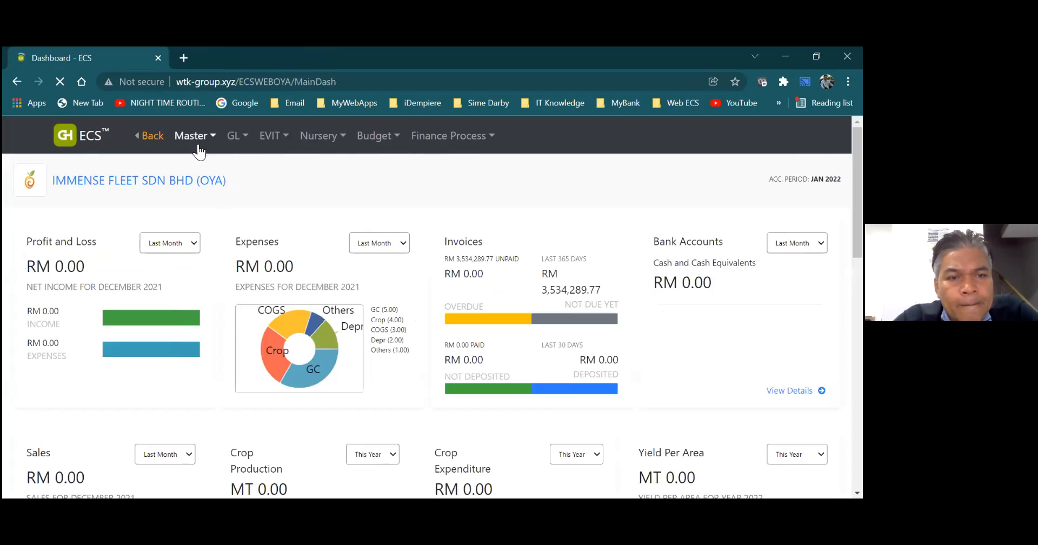
- Open the Nursery Batch master list and examine the fields of a blank new batch entry form
mouse_move(199, 145)
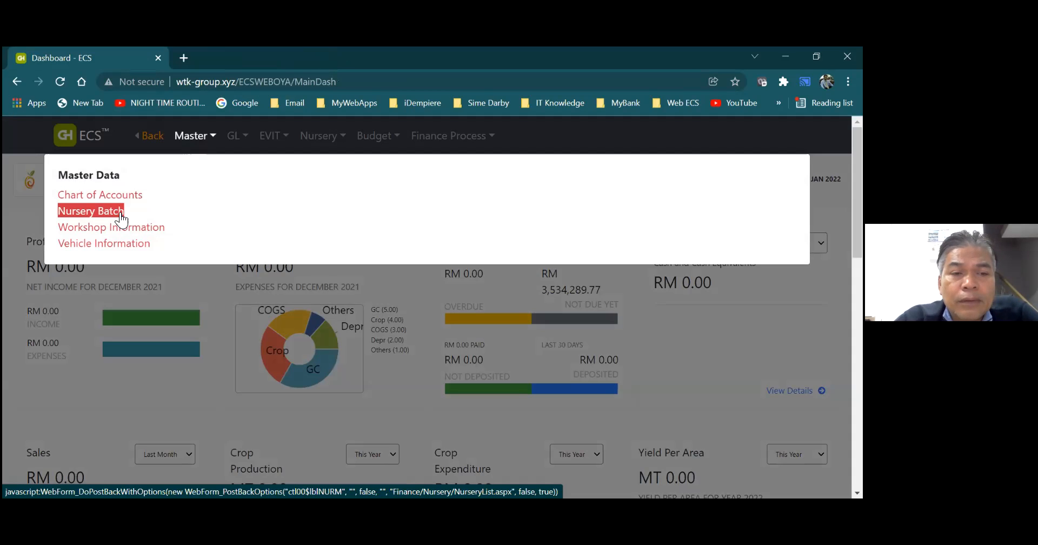
left_click(109, 217)
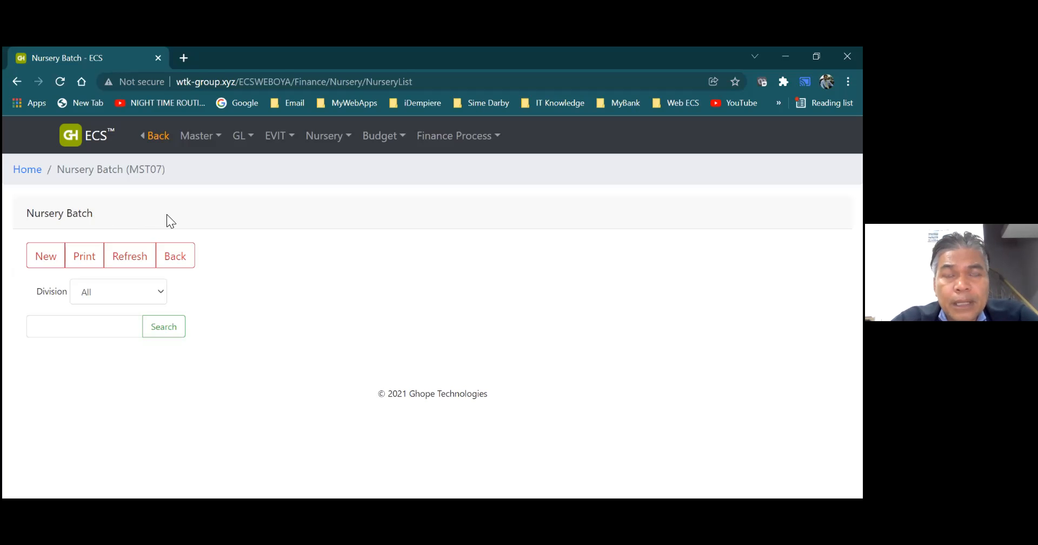
left_click(49, 258)
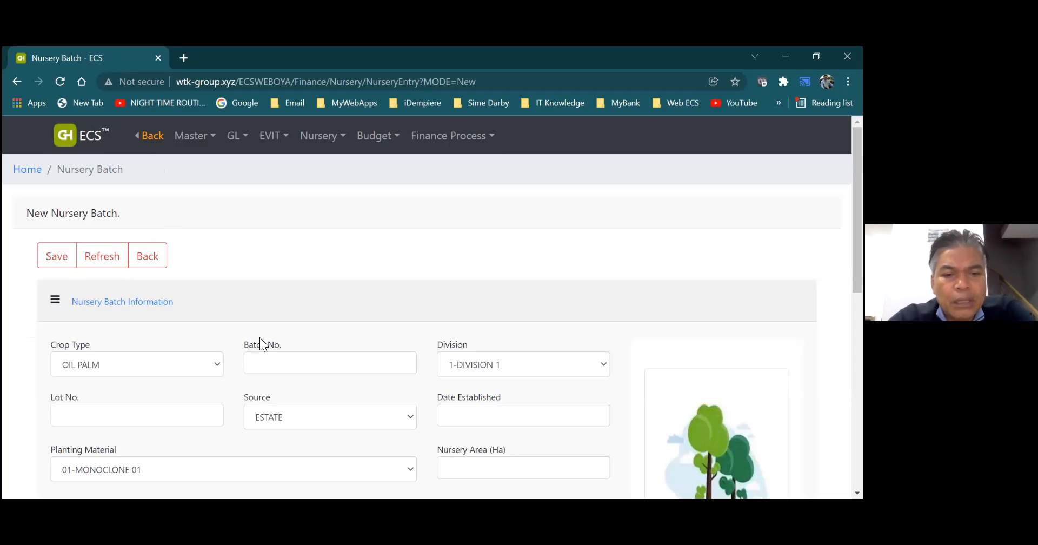
left_click(279, 360)
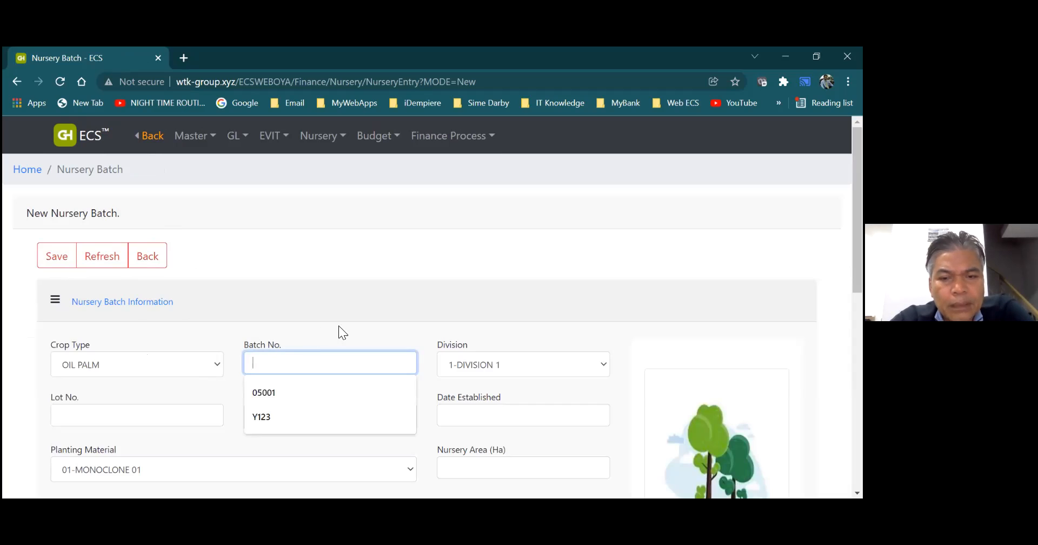
left_click(513, 331)
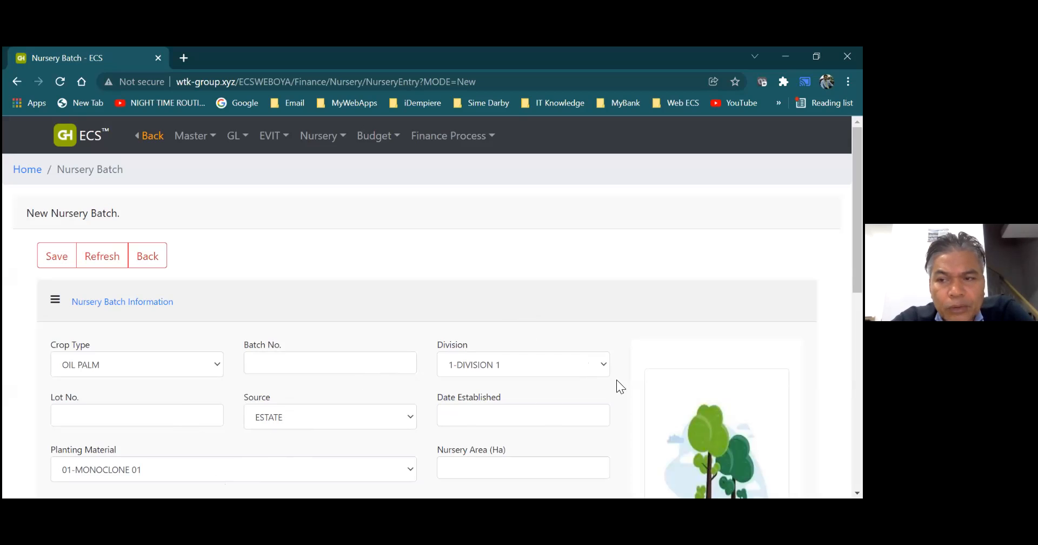
scroll(619, 385, "down", 2)
scroll(433, 325, "down", 3)
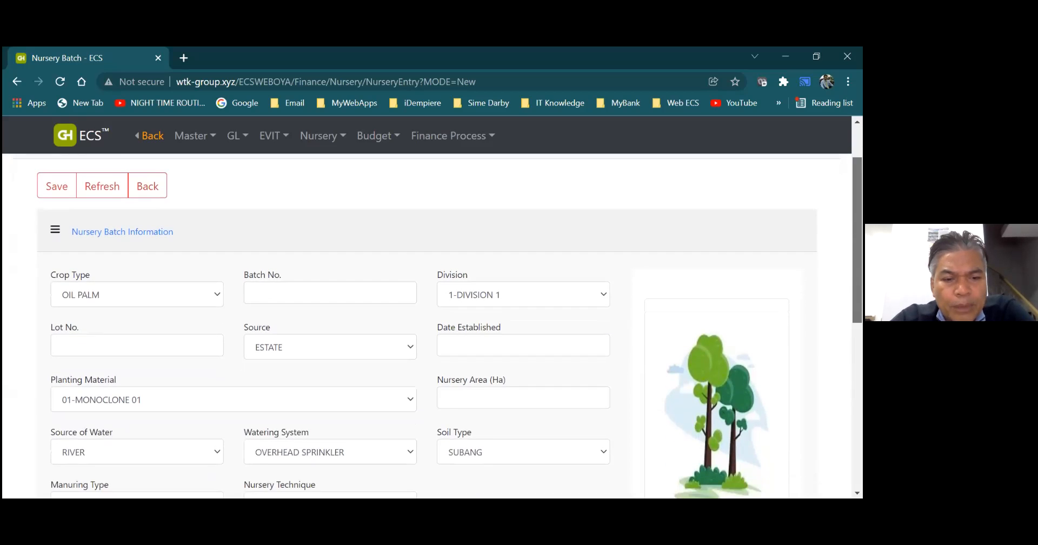
scroll(433, 325, "down", 1)
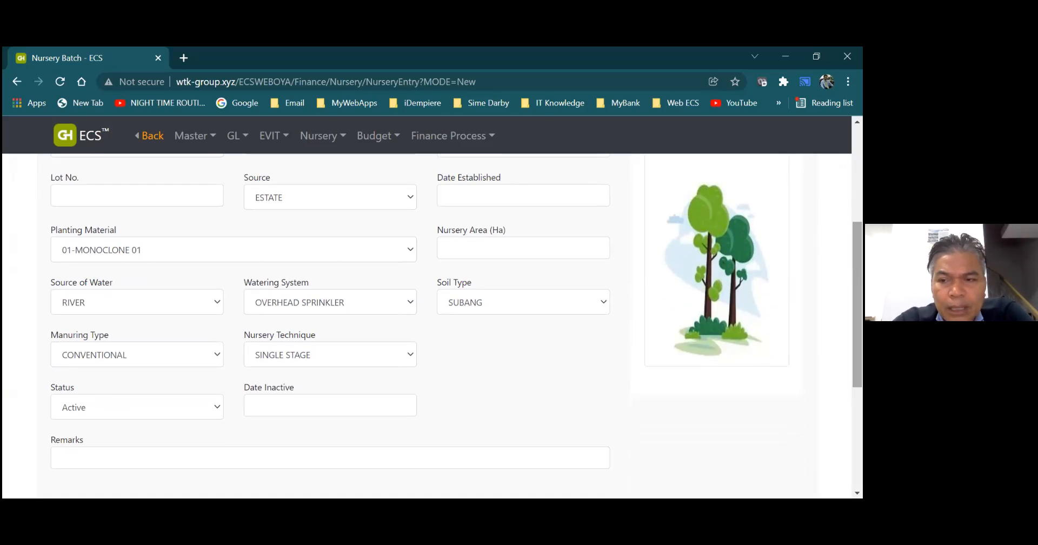
scroll(281, 378, "up", 4)
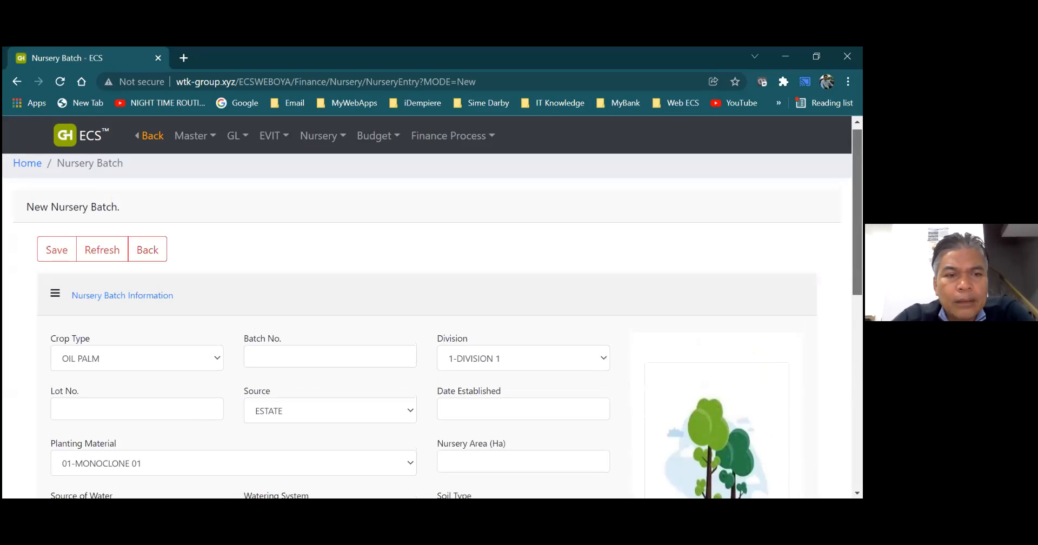
- Leave the new nursery batch form without saving and return to the dashboard
left_click(147, 250)
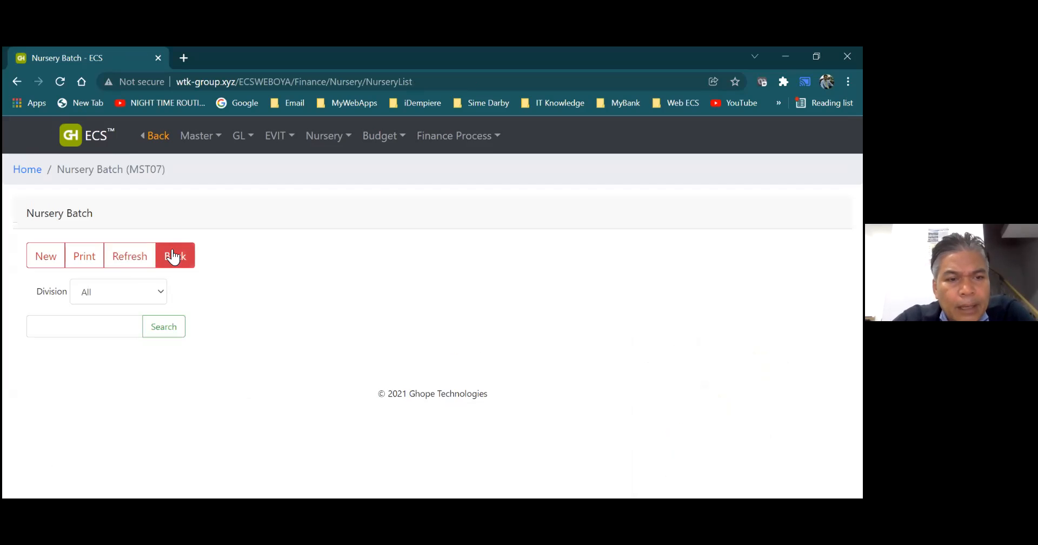
left_click(174, 256)
left_click(154, 137)
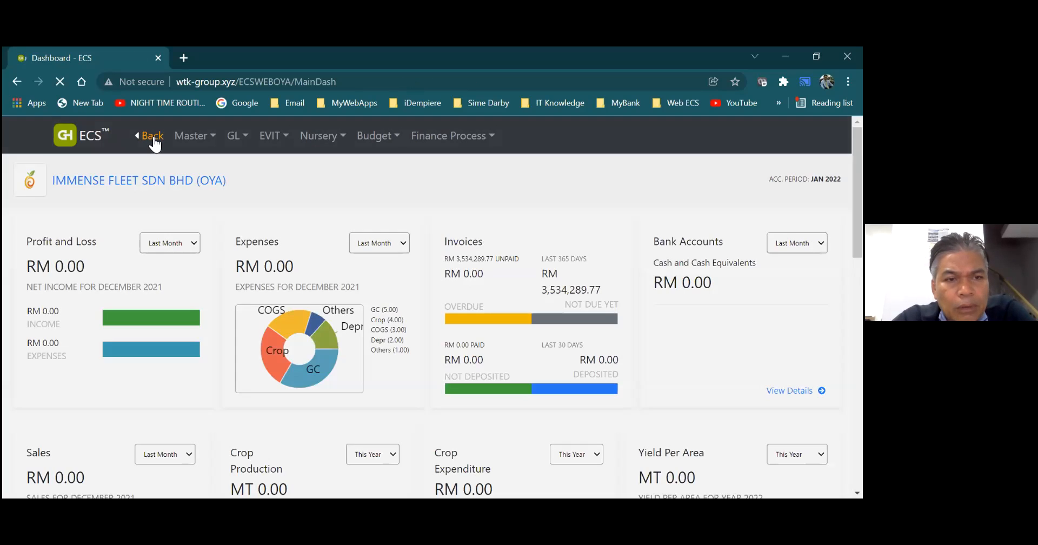
- View the Vehicle Information master list, then return to the main dashboard
mouse_move(181, 145)
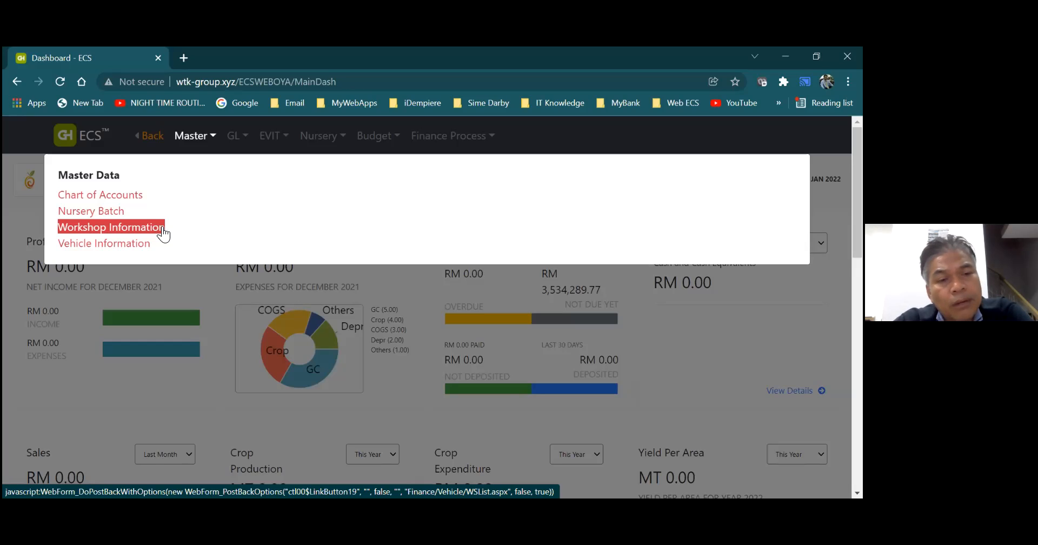
left_click(145, 250)
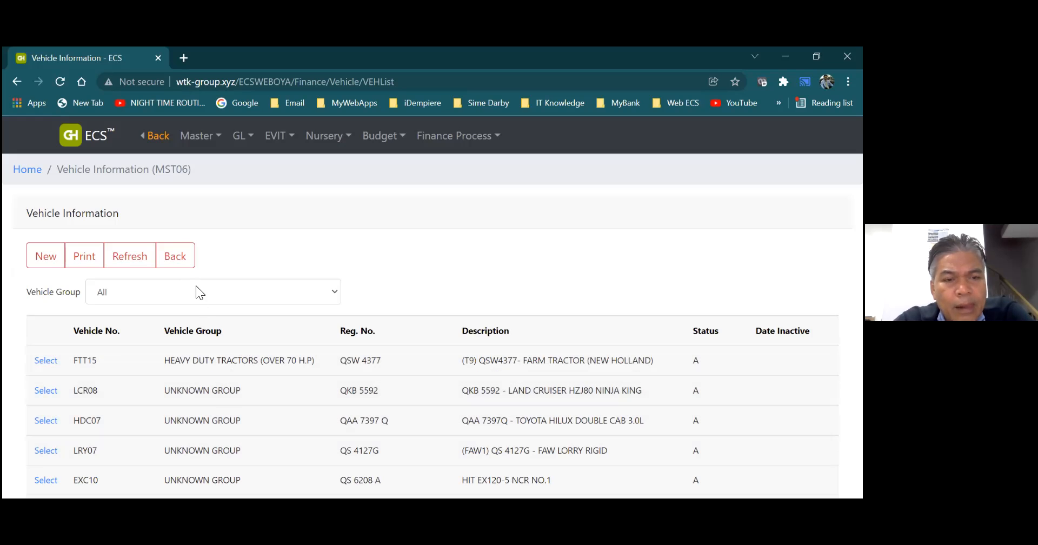
left_click(186, 265)
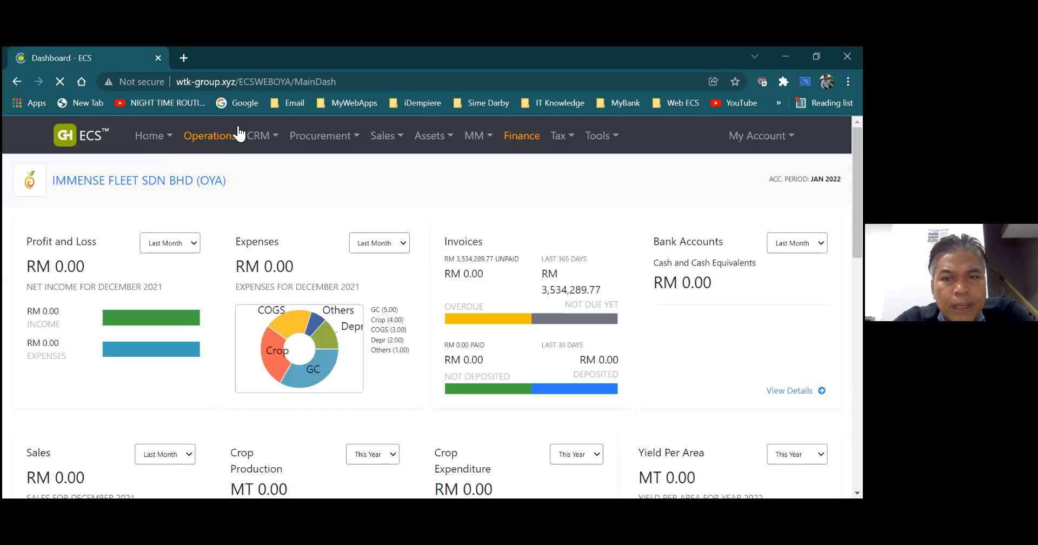
- Open the Vehicle Group reference table (C2) in the Application Dictionary and examine the group descriptions and units of measure
left_click(599, 136)
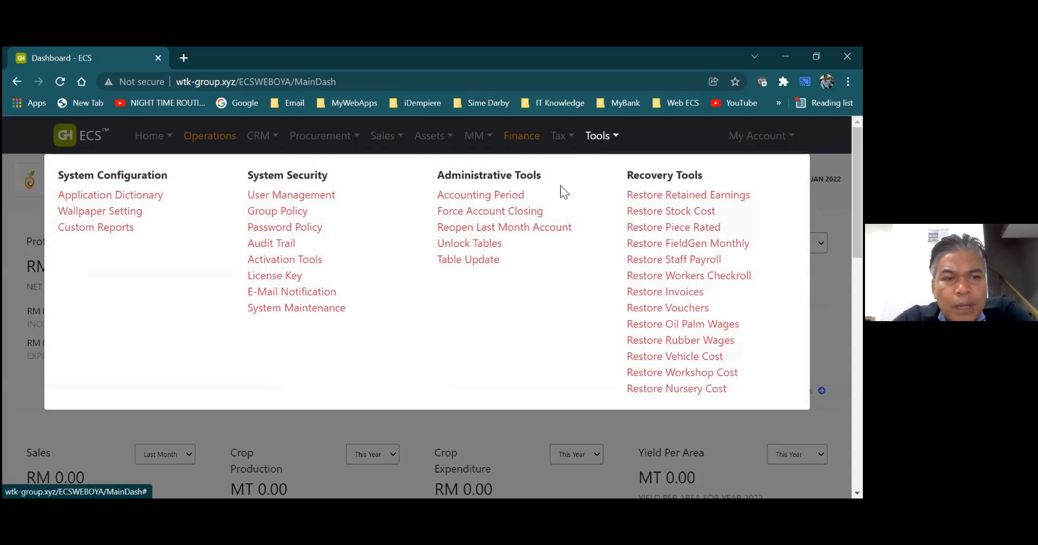
left_click(133, 196)
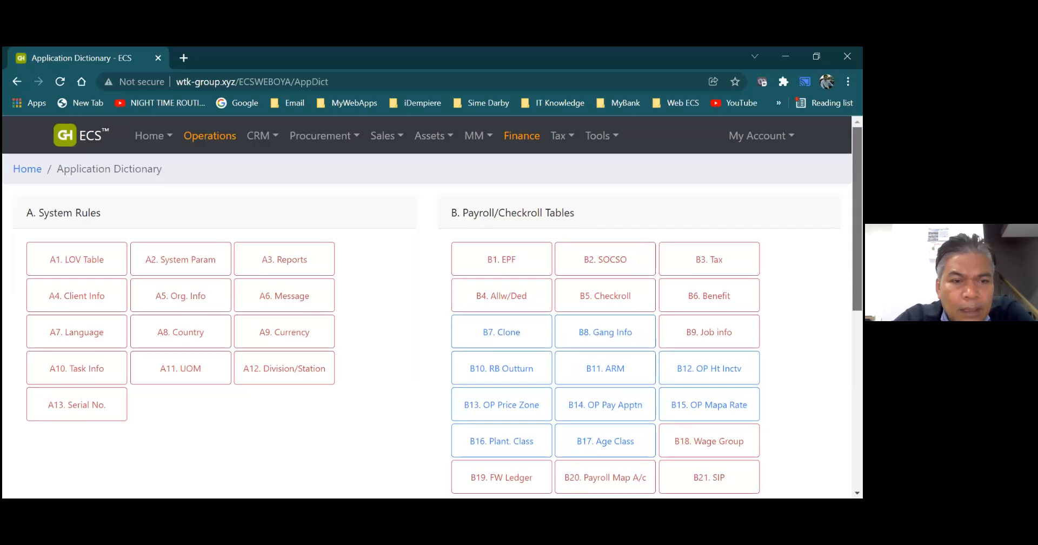
scroll(432, 311, "down", 1)
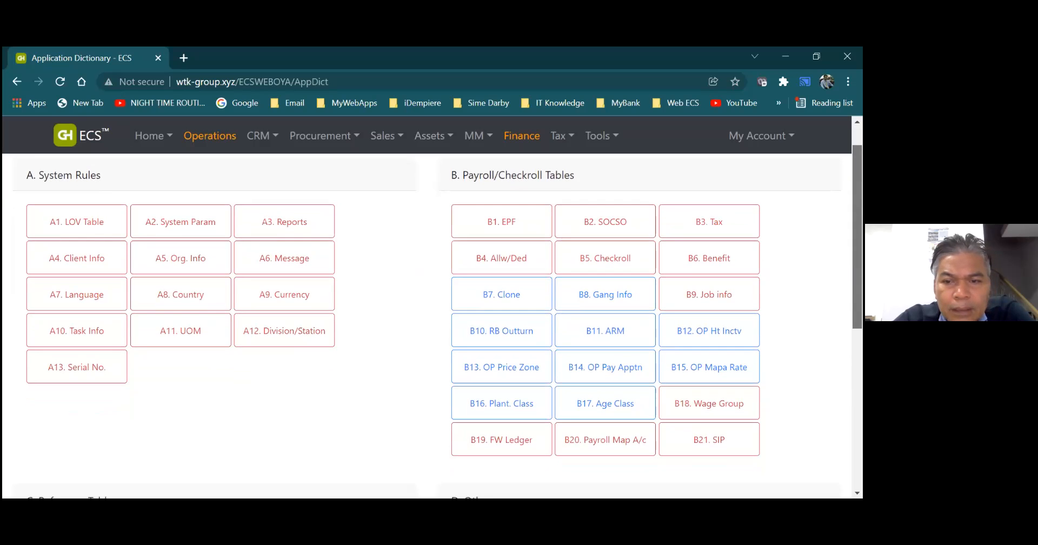
scroll(433, 325, "down", 3)
scroll(433, 325, "down", 2)
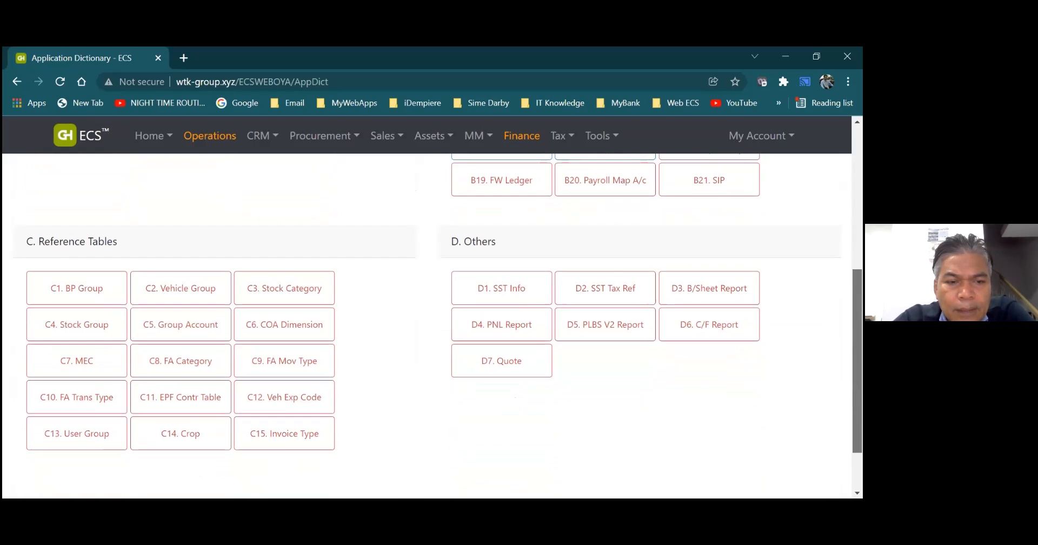
left_click(216, 299)
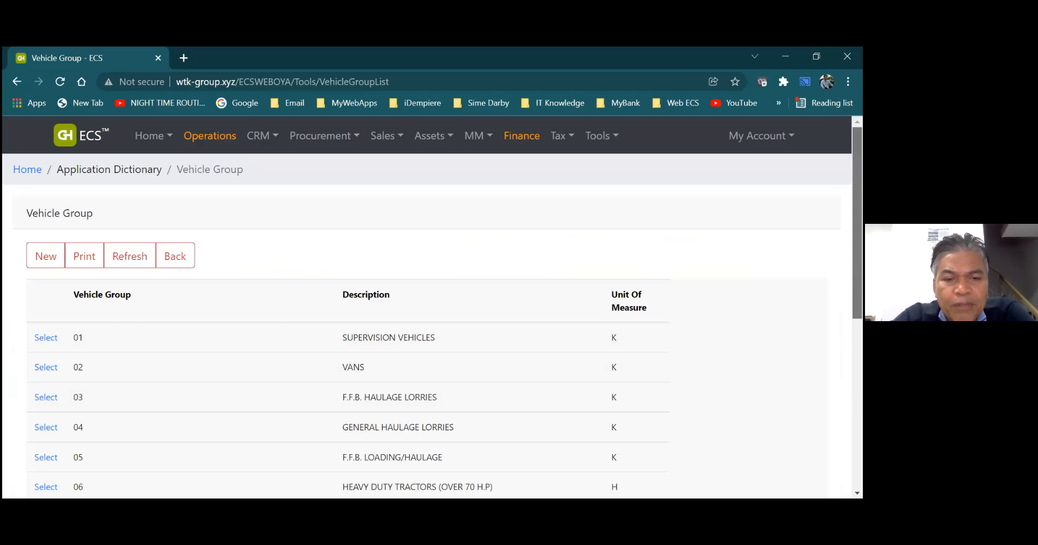
scroll(432, 325, "down", 2)
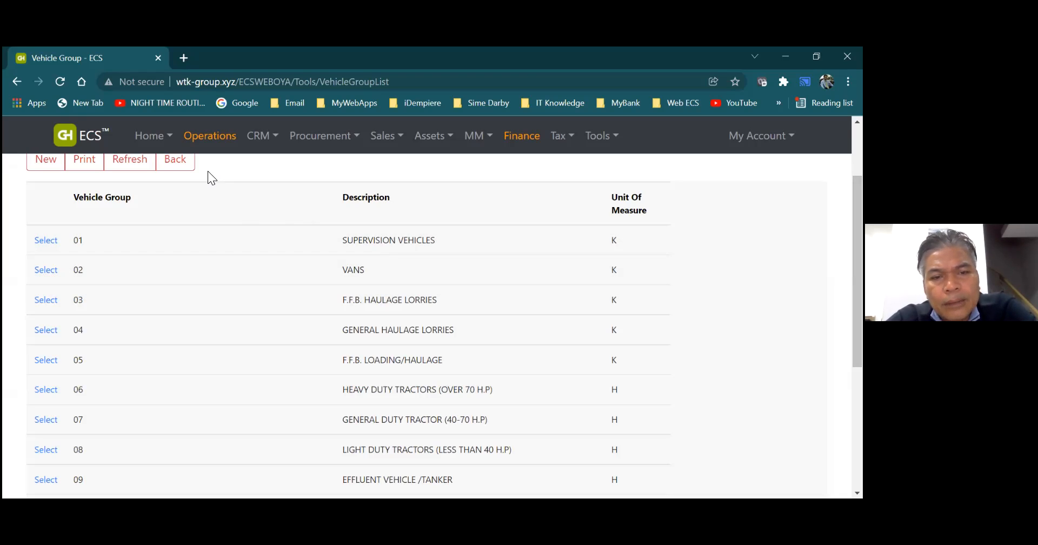
- Leave the Vehicle Group table and open a blank new workshop form from Workshop Information in the Finance master data
left_click(259, 135)
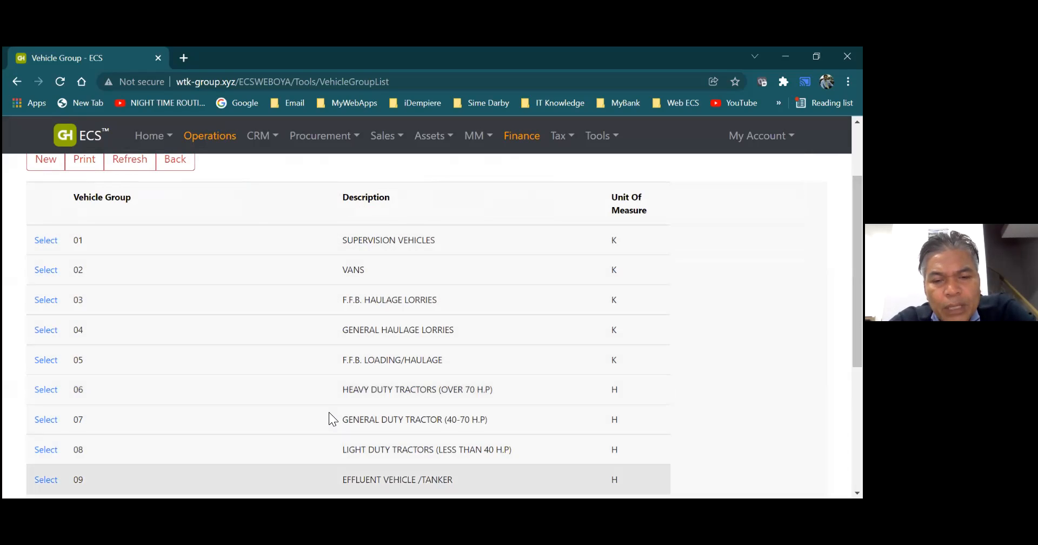
left_click(180, 165)
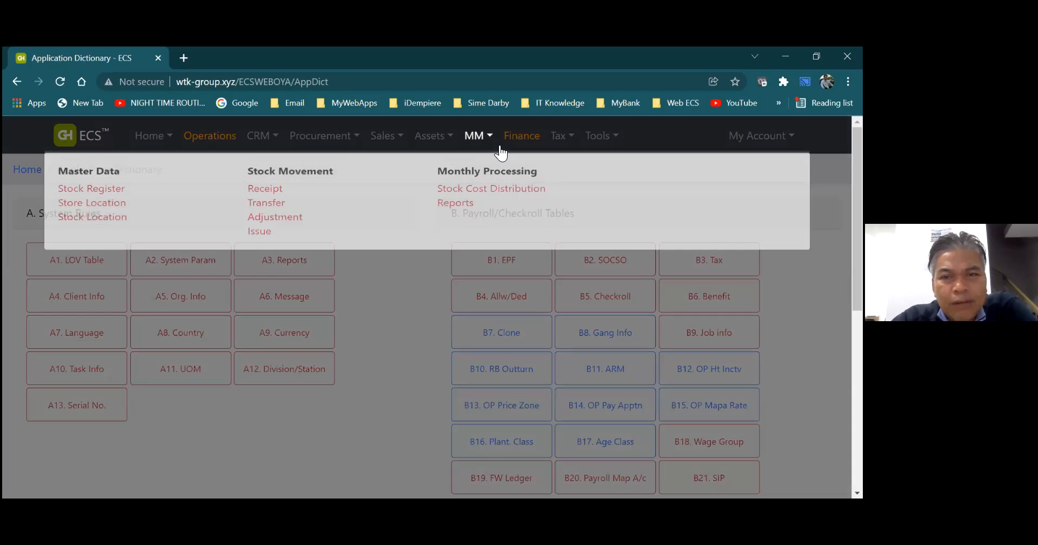
left_click(521, 138)
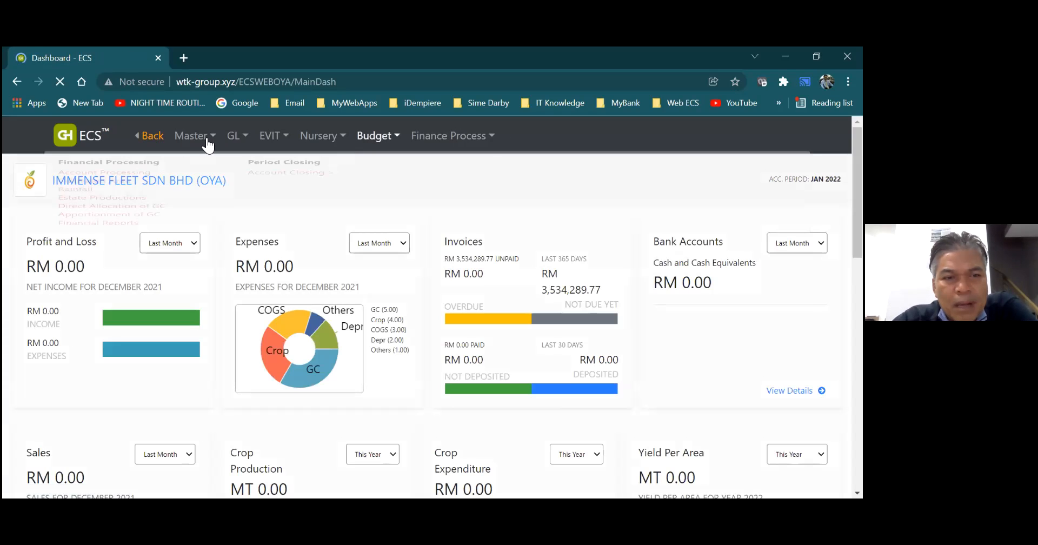
mouse_move(208, 144)
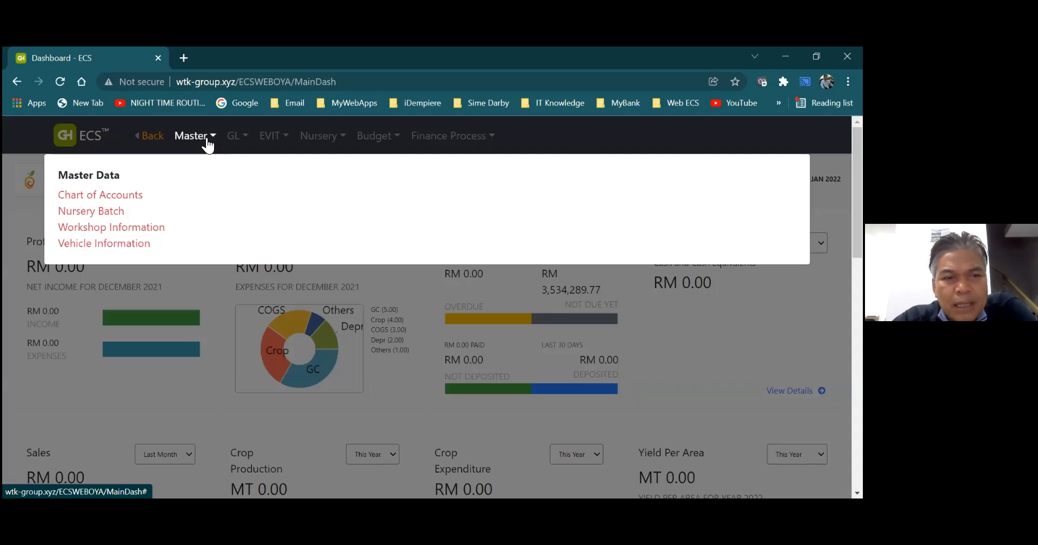
left_click(163, 226)
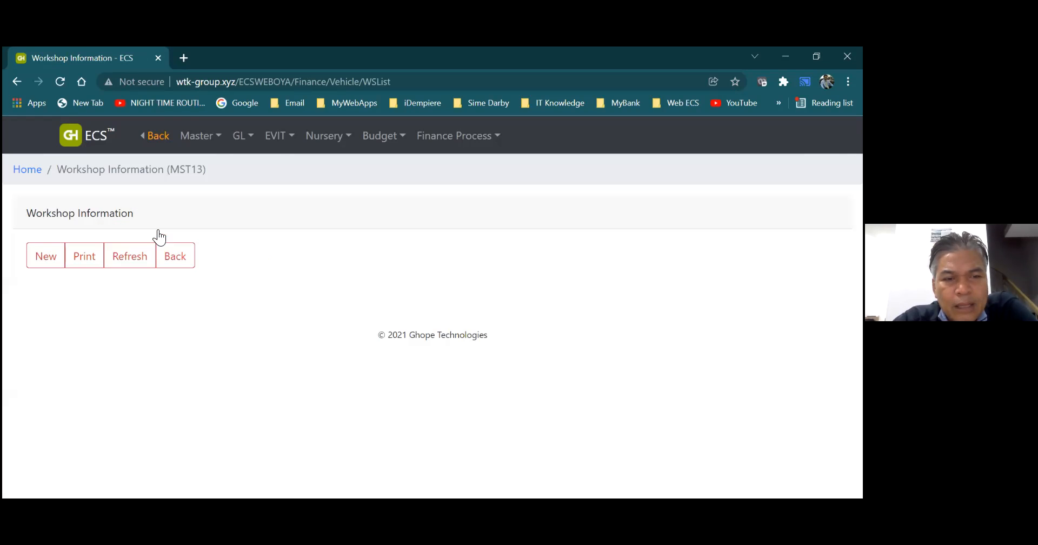
left_click(52, 257)
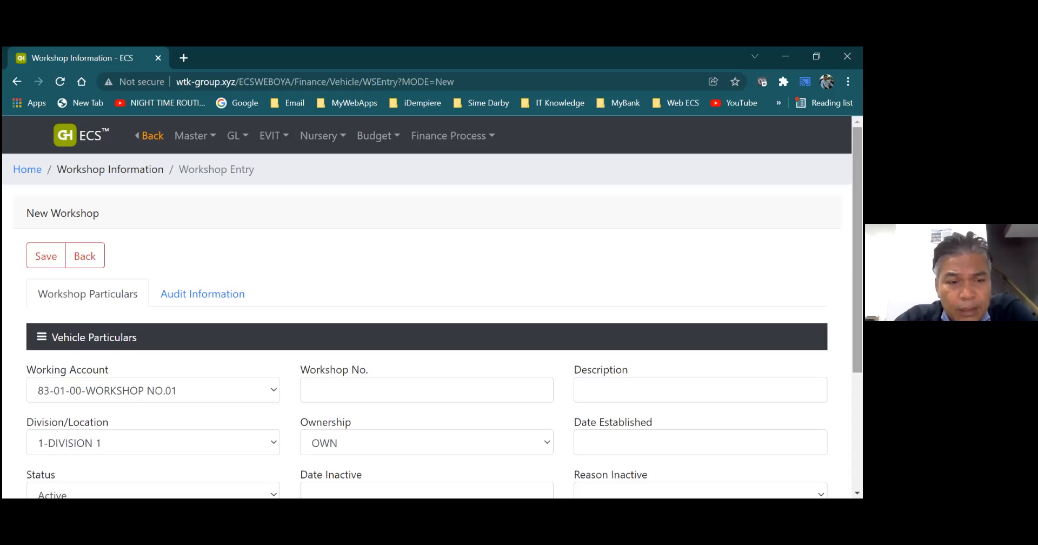
- Enter workshop number WS01 and description "Workshop 1" in the new workshop form, and return to the dashboard without saving
scroll(857, 249, "down", 2)
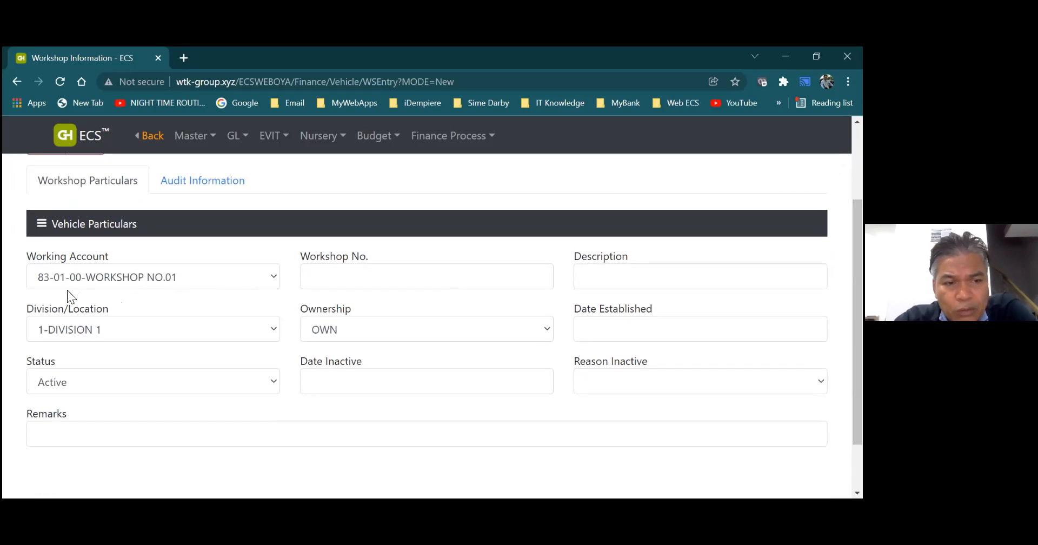
left_click(353, 282)
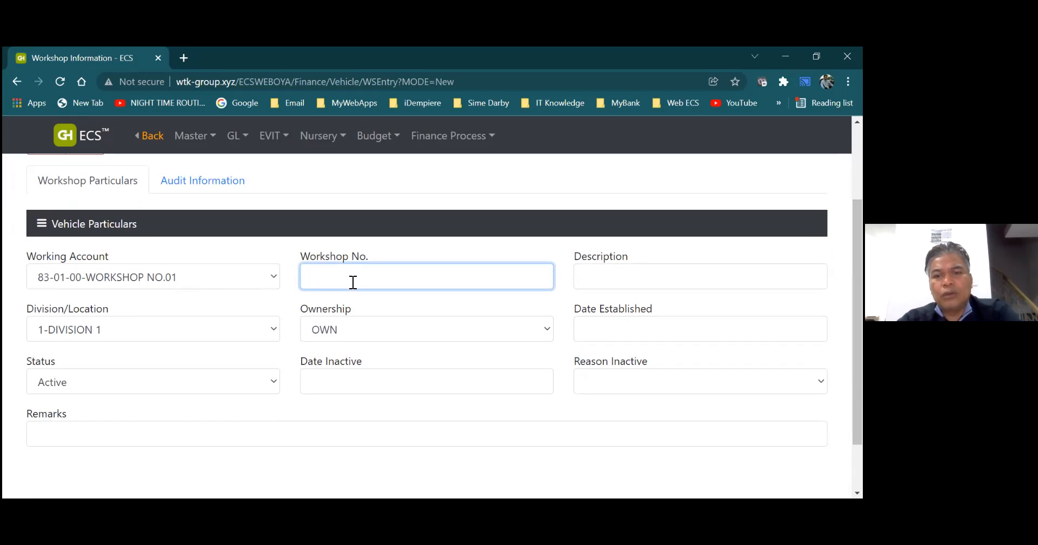
type("WS01")
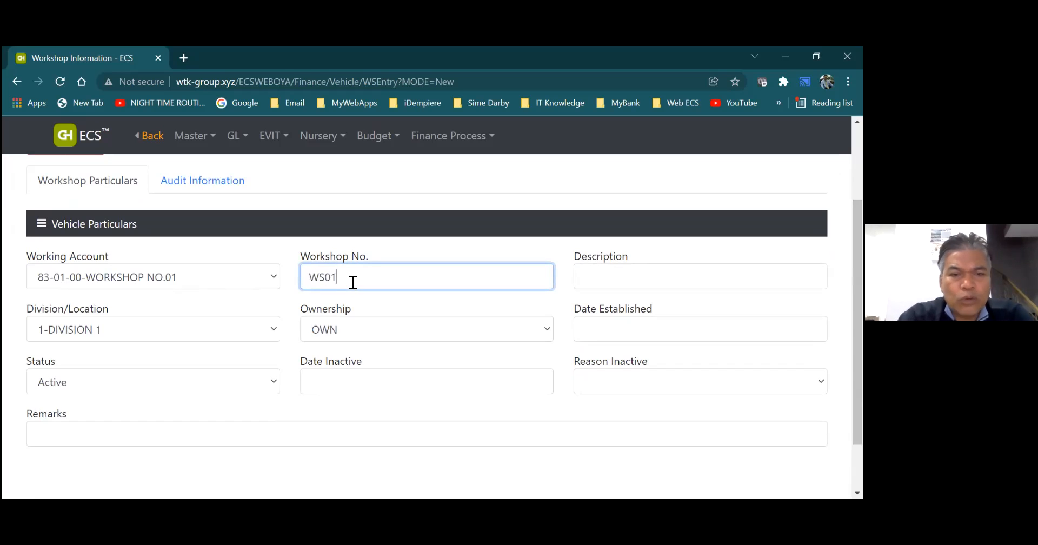
left_click(594, 277)
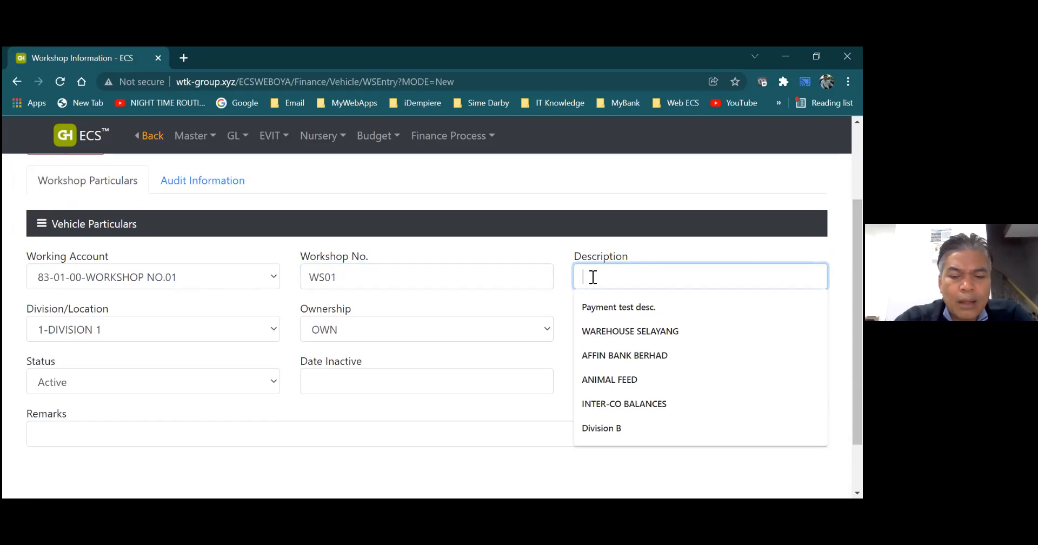
type("Workshop")
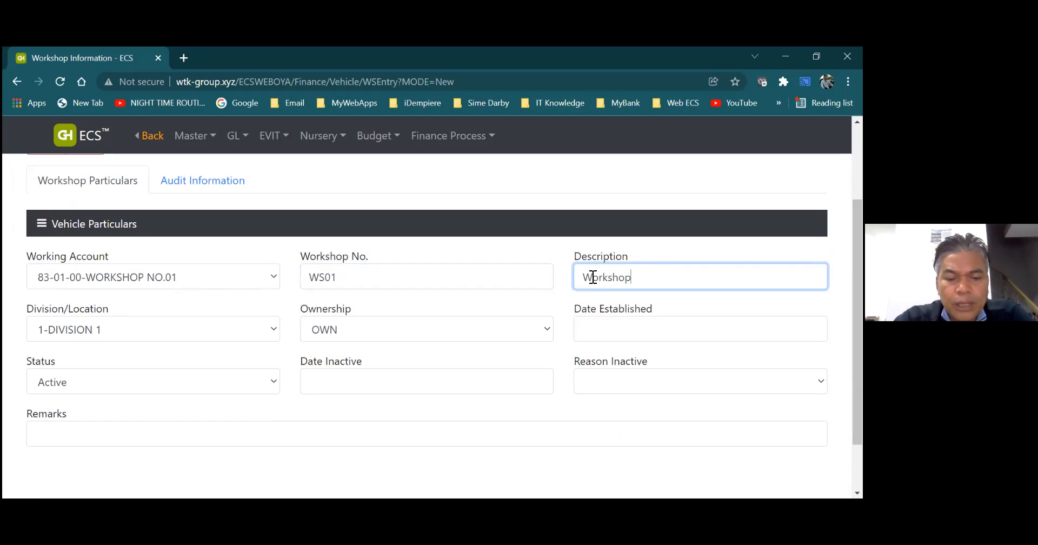
type(" 1")
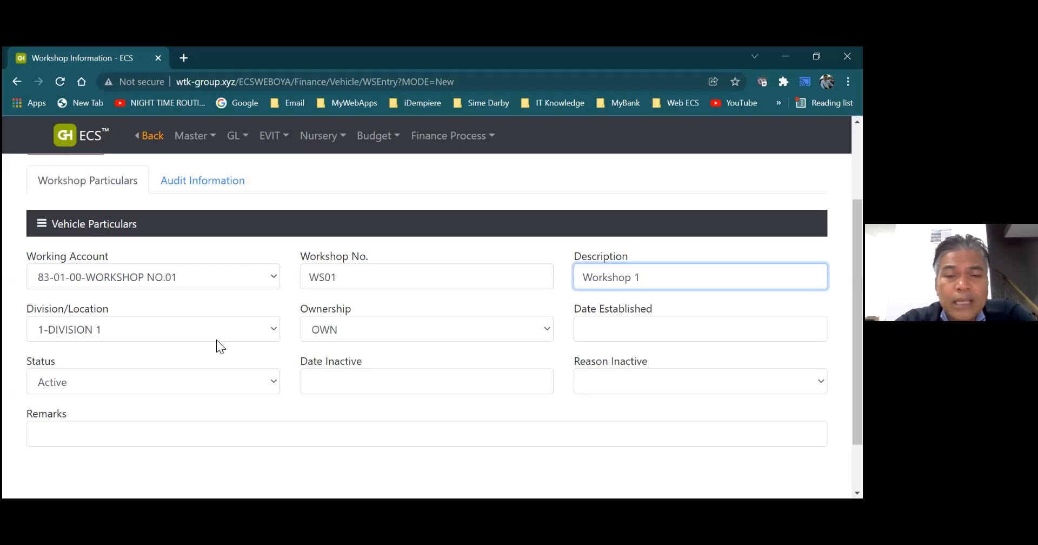
left_click(146, 145)
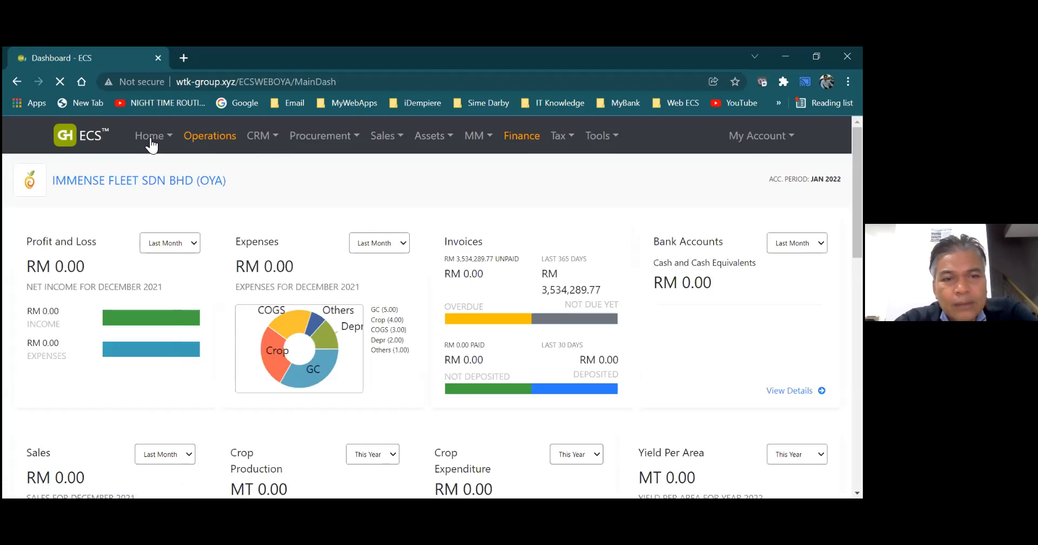
- Open the General Journal in the Finance module and start a new journal with source 06 - Journal
left_click(507, 139)
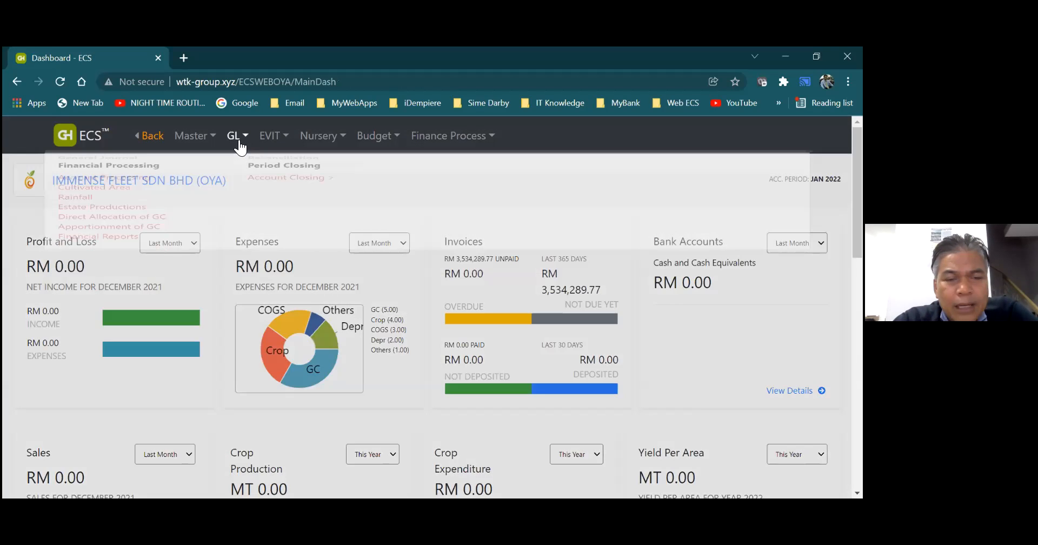
mouse_move(239, 143)
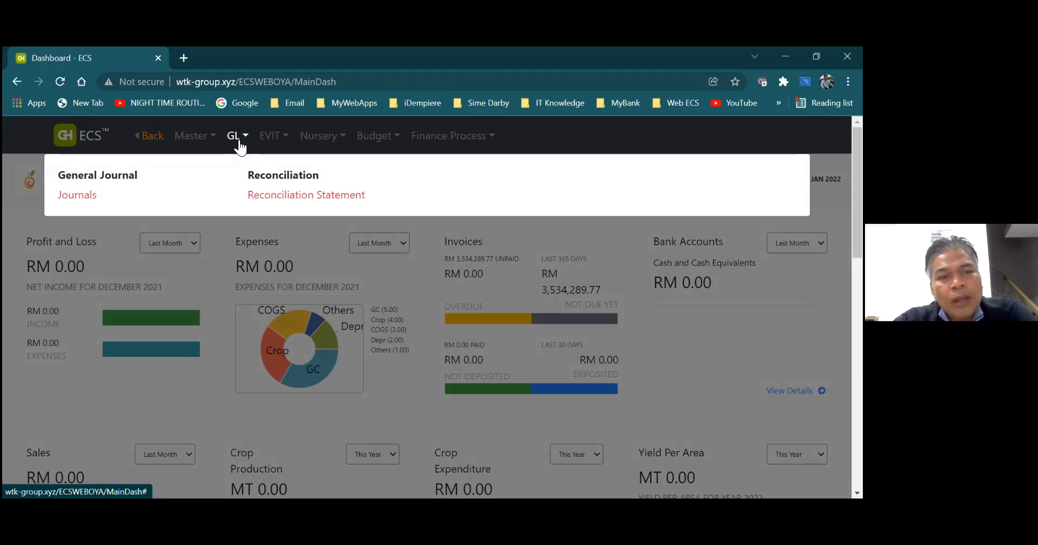
left_click(78, 195)
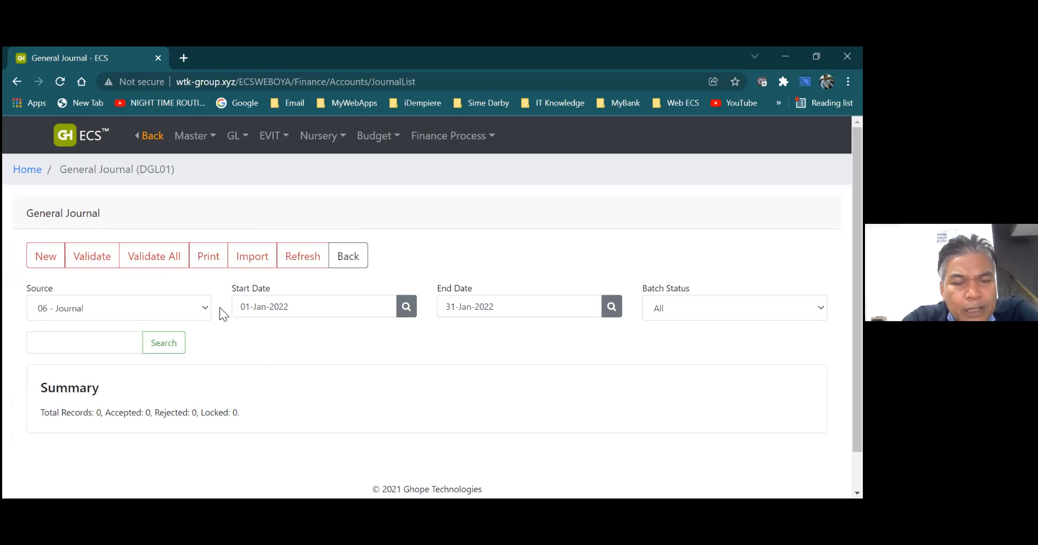
left_click(59, 269)
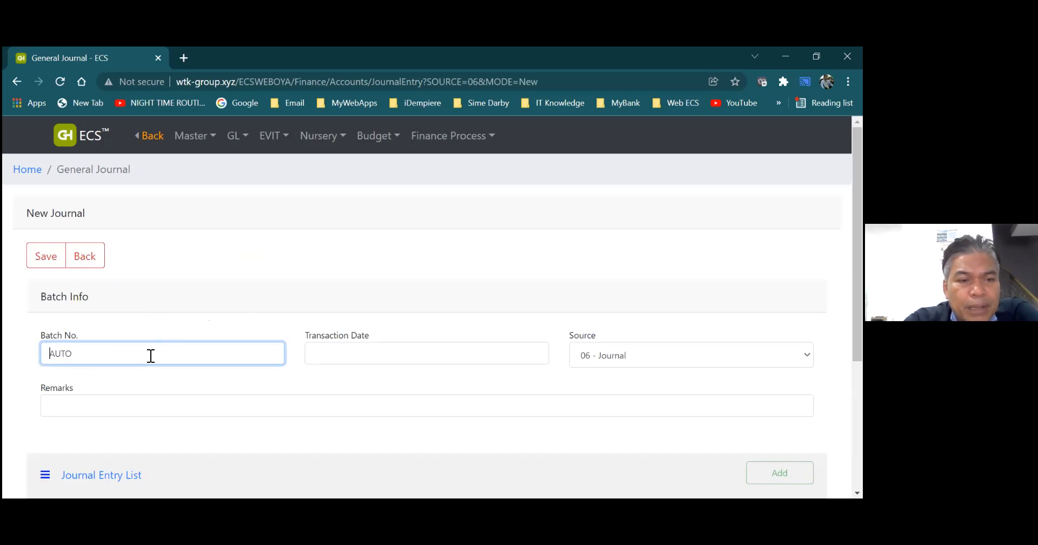
- Set the new journal's transaction date to 01-Jan-2022
left_click(322, 356)
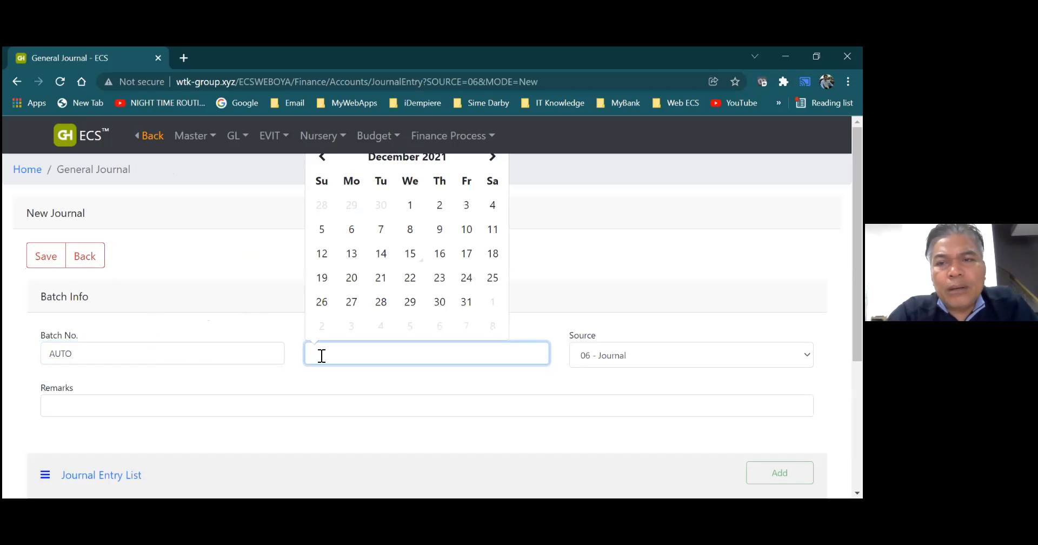
left_click(493, 158)
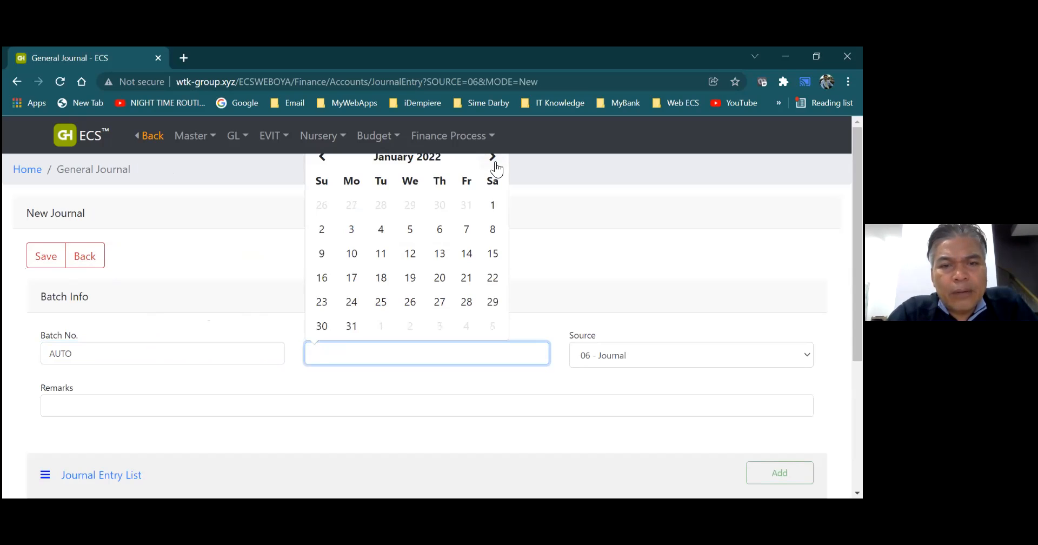
left_click(494, 207)
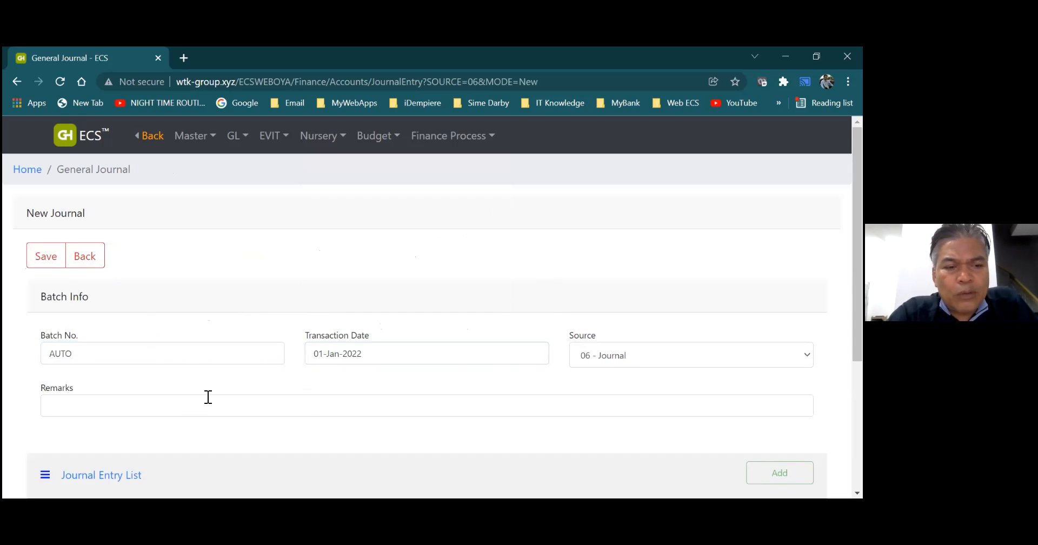
- Fill the journal remarks with the suggested text "BAYARAN BAGI BIL RAWATAN PEERUBATAN KAKITANGAN 02/2021"
left_click(168, 406)
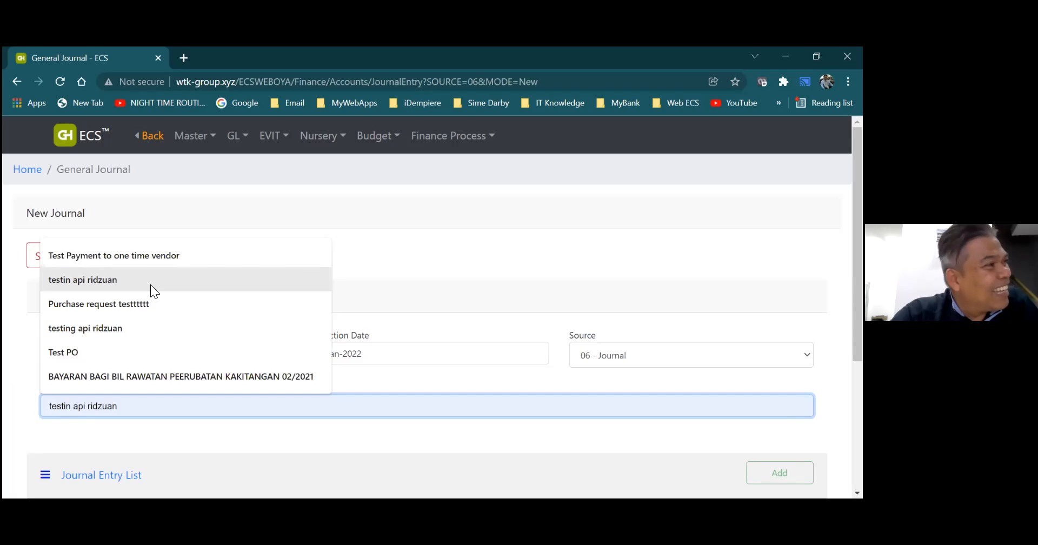
left_click(135, 380)
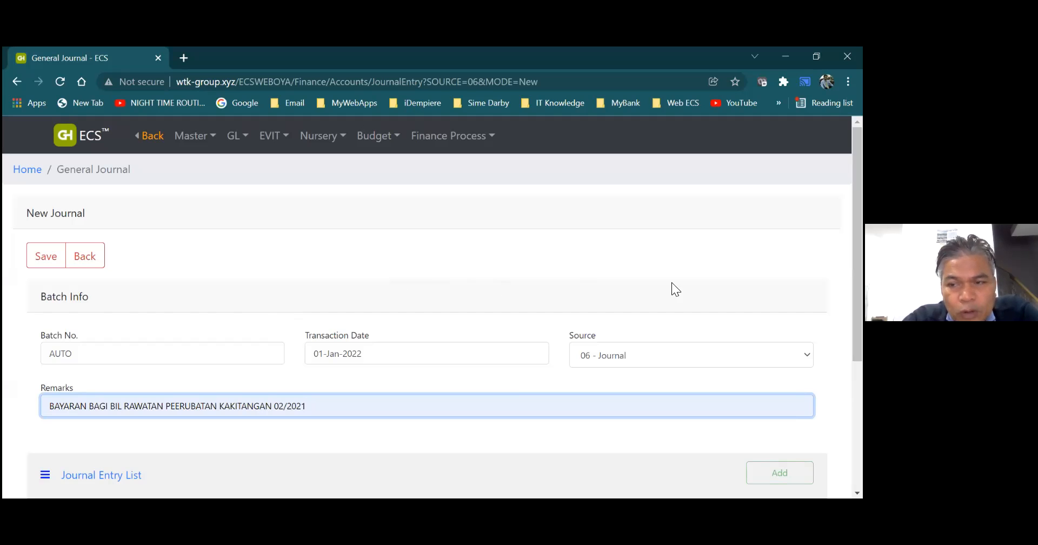
scroll(672, 282, "down", 1)
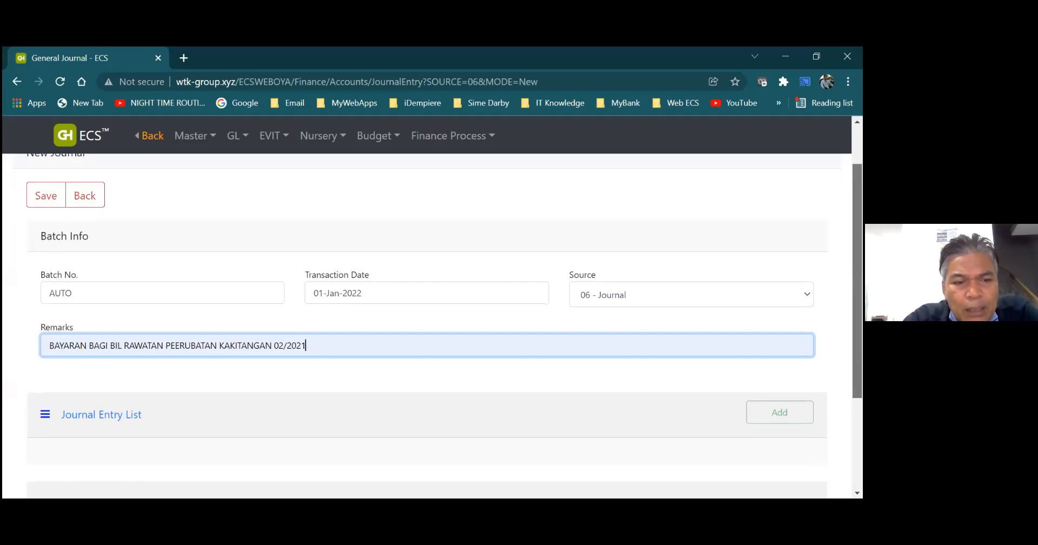
scroll(438, 321, "up", 1)
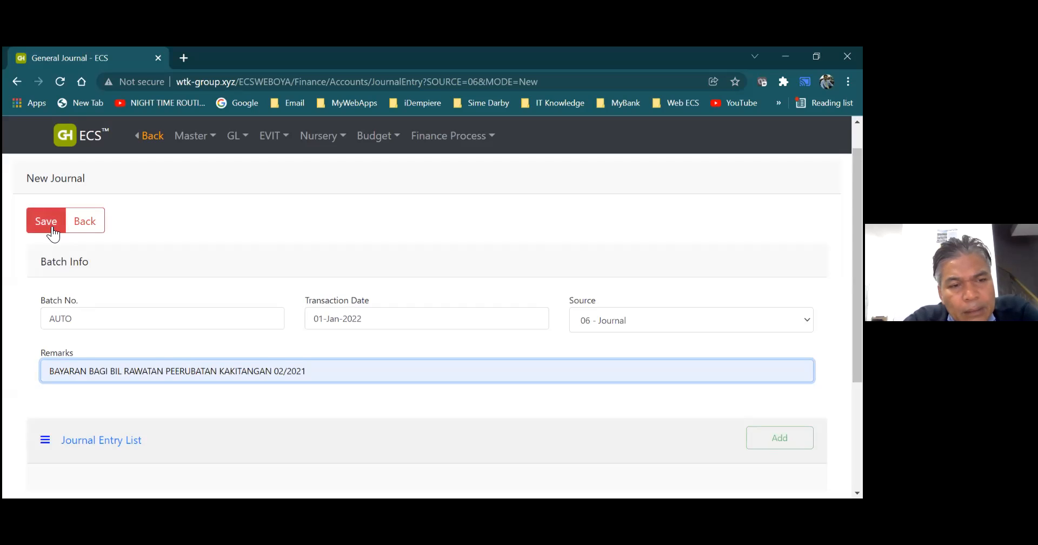
- Replace the journal remarks with "Interest Bank" and save the journal batch
key("BackSpace")
key("BackSpace")
key("BackSpace")
key("BackSpace")
key("BackSpace")
key("BackSpace")
key("BackSpace")
key("BackSpace")
key("BackSpace")
key("BackSpace")
key("BackSpace")
key("BackSpace")
key("BackSpace")
key("BackSpace")
key("BackSpace")
key("BackSpace")
key("BackSpace")
key("BackSpace")
key("BackSpace")
key("BackSpace")
key("BackSpace")
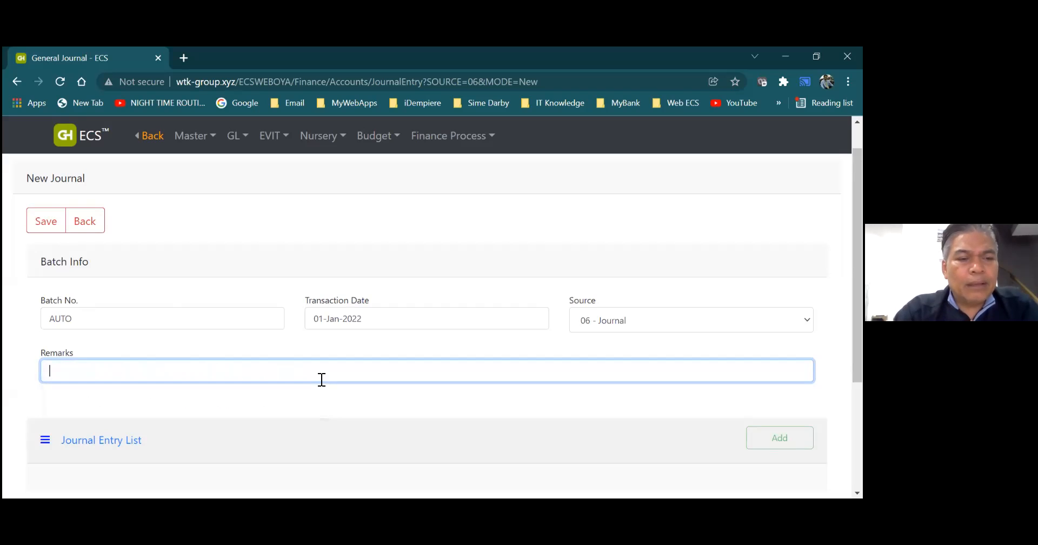
type("Inte")
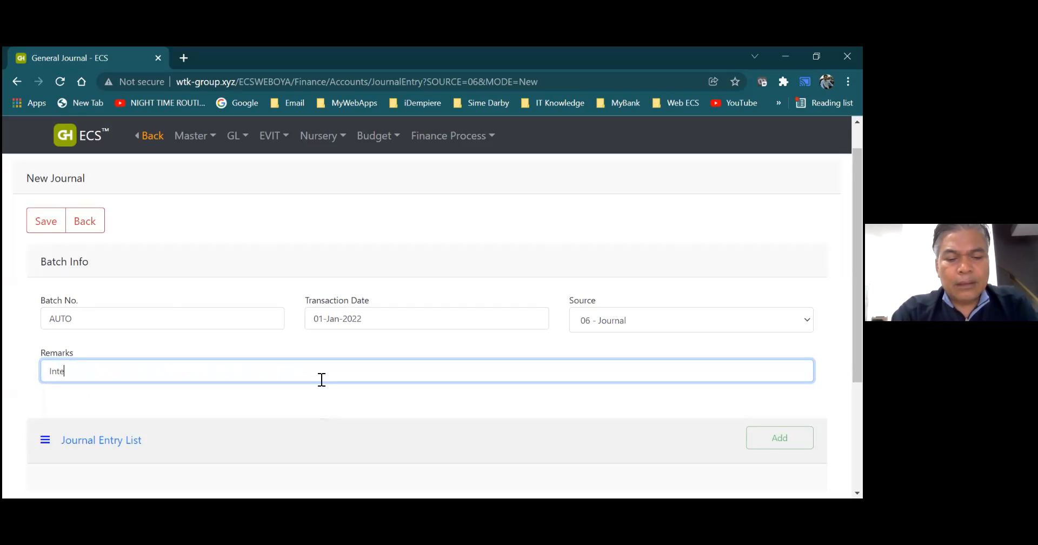
type("rest Bank")
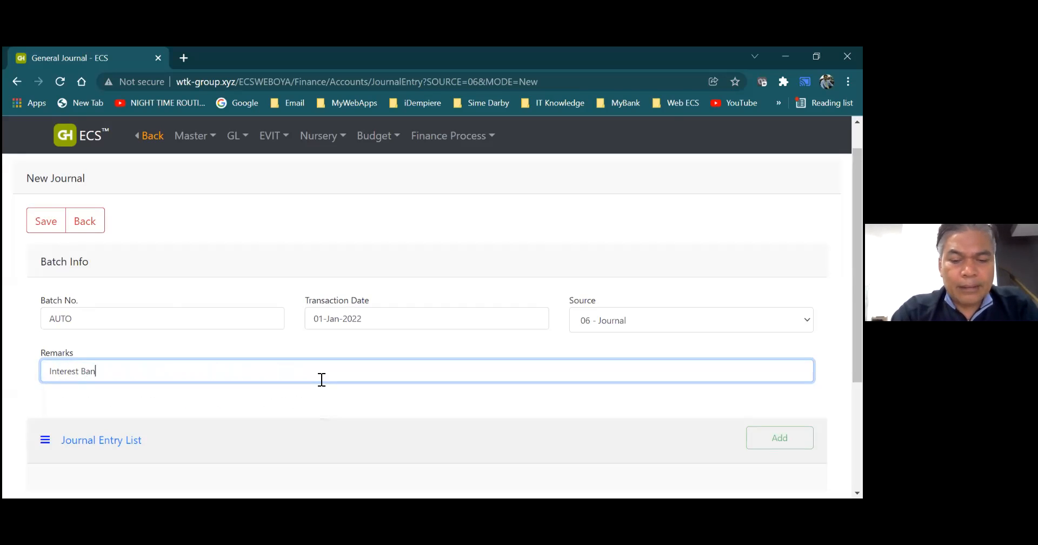
left_click(62, 230)
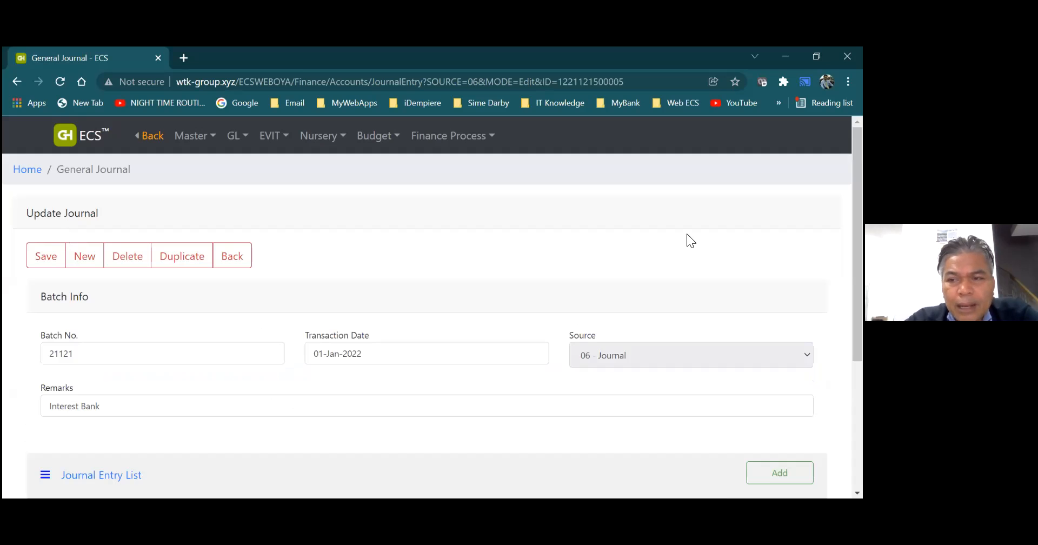
- Add a first entry to the journal entry list, searching the accounts for "Bank" and choosing 40 31 02 BANK INTEREST
scroll(481, 335, "down", 3)
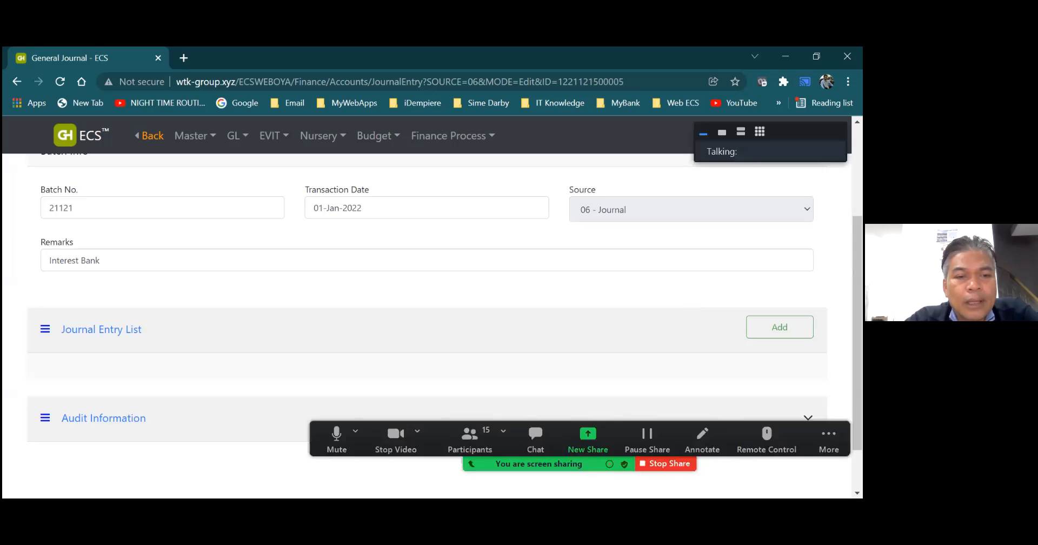
left_click(194, 260)
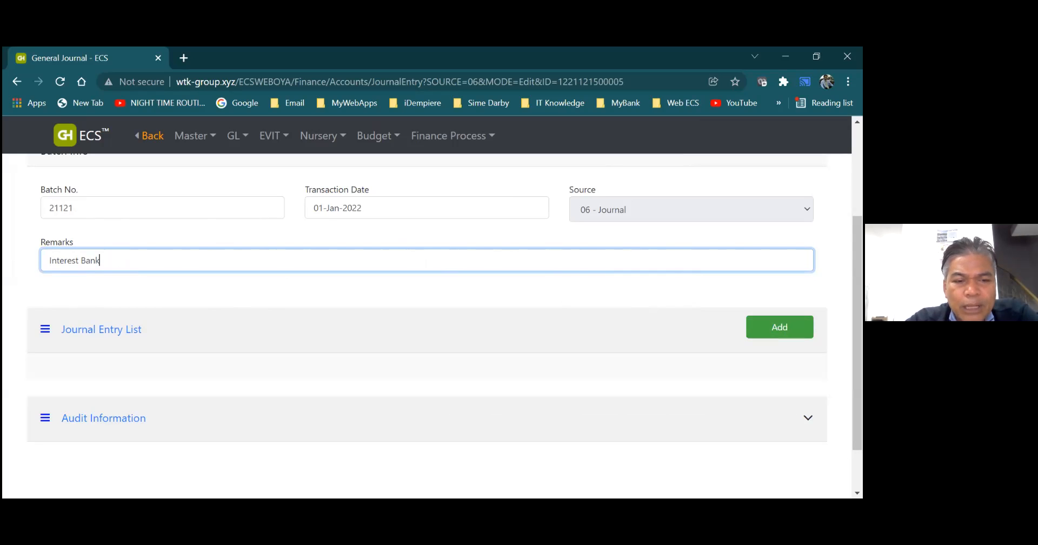
left_click(780, 327)
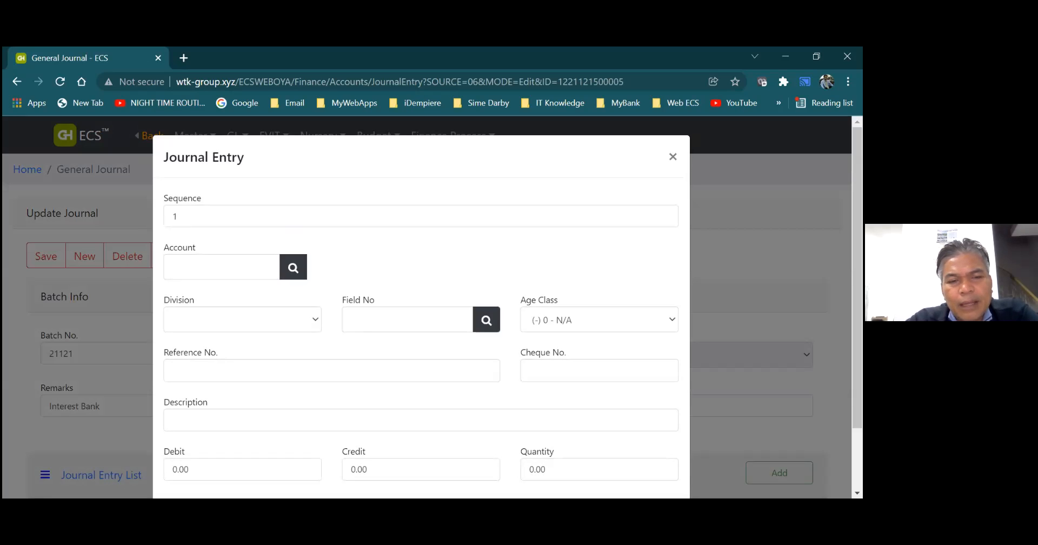
left_click(297, 276)
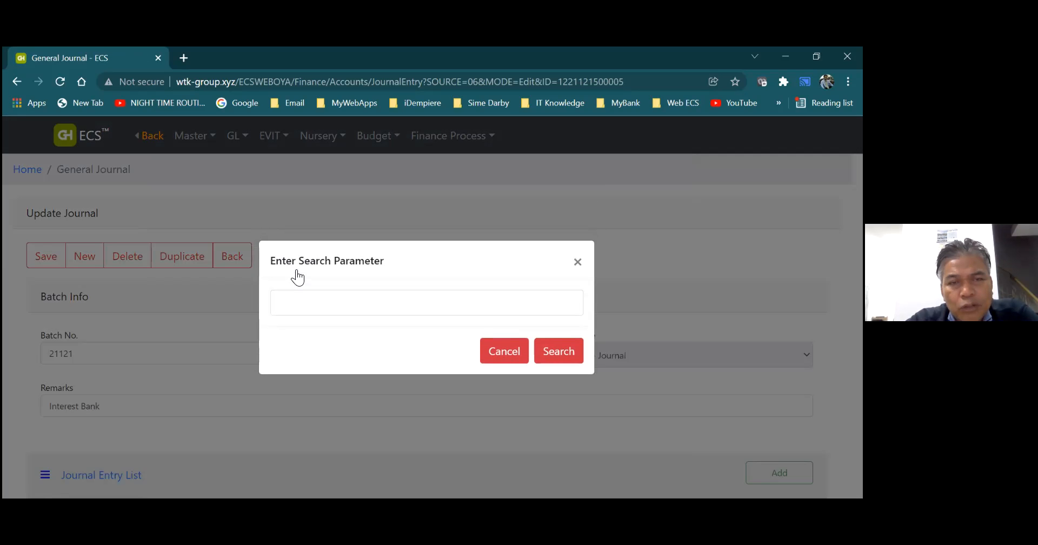
left_click(367, 305)
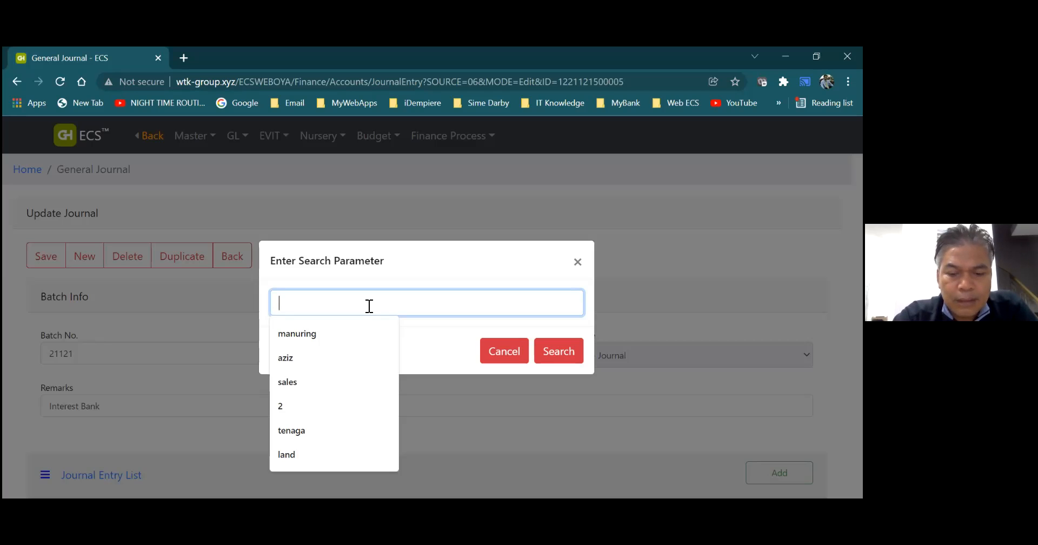
type("Bank")
left_click(561, 350)
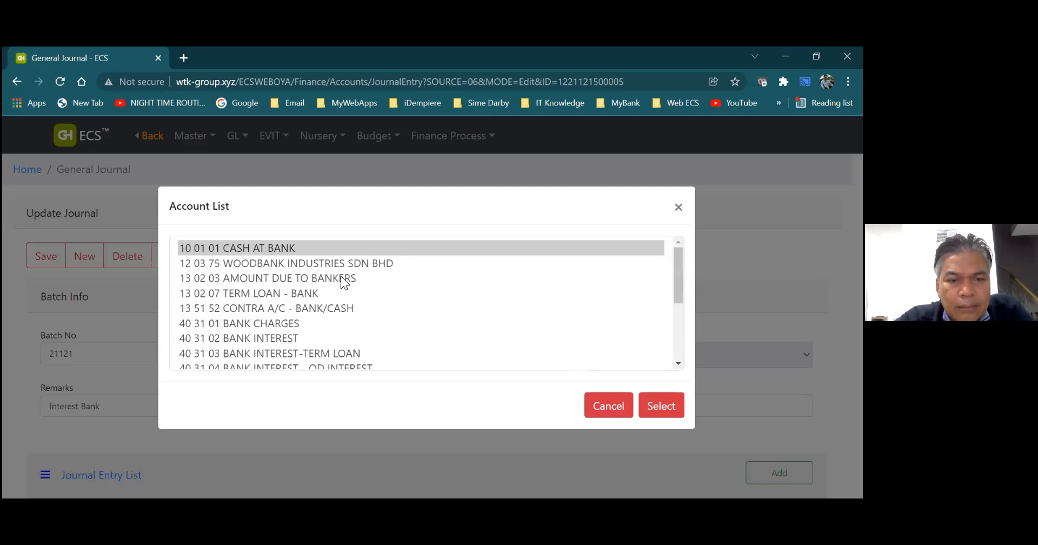
left_click(282, 339)
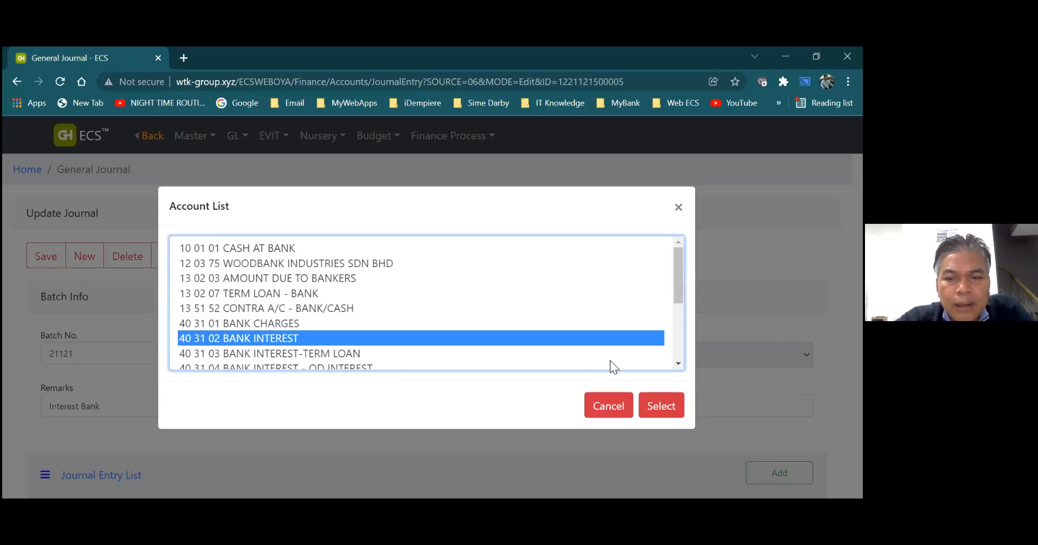
left_click(659, 406)
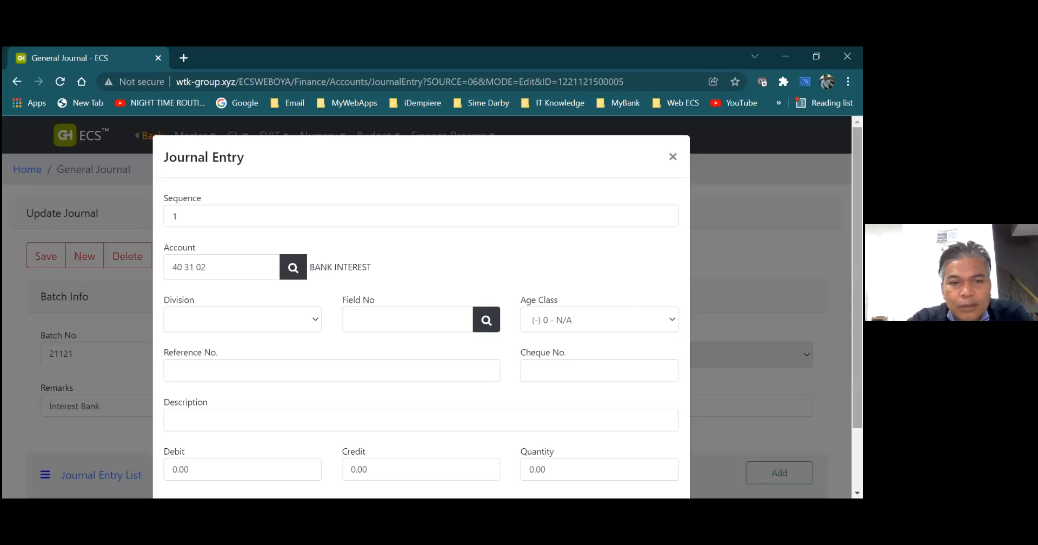
- Describe the BANK INTEREST journal entry as "Bank interest"
scroll(542, 338, "down", 1)
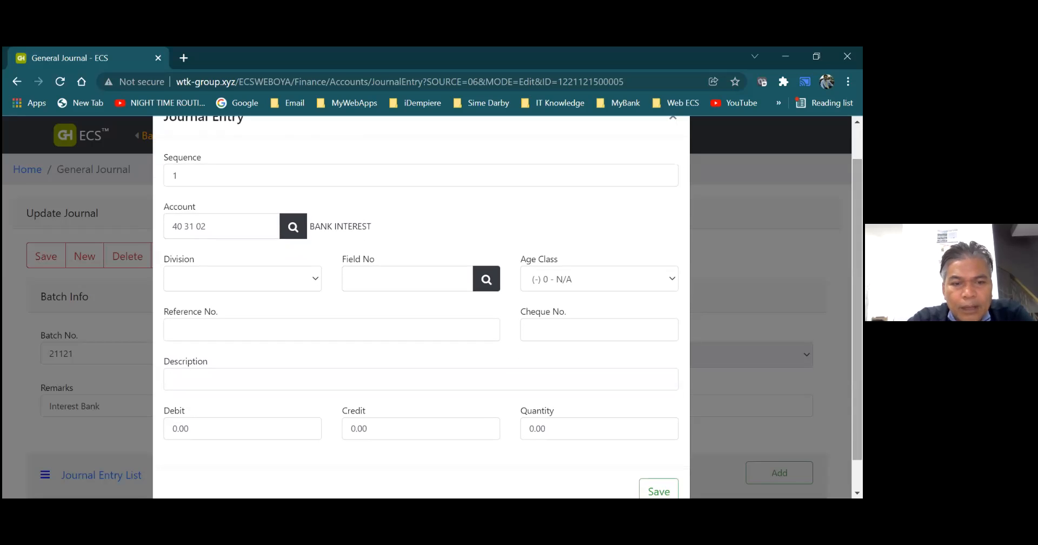
left_click(405, 379)
type("Bank")
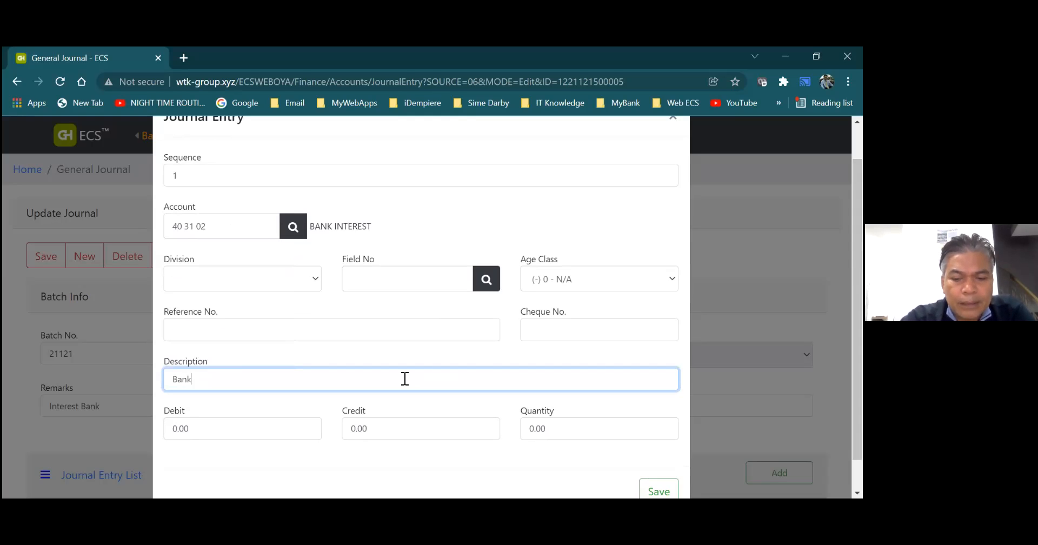
type(" interest")
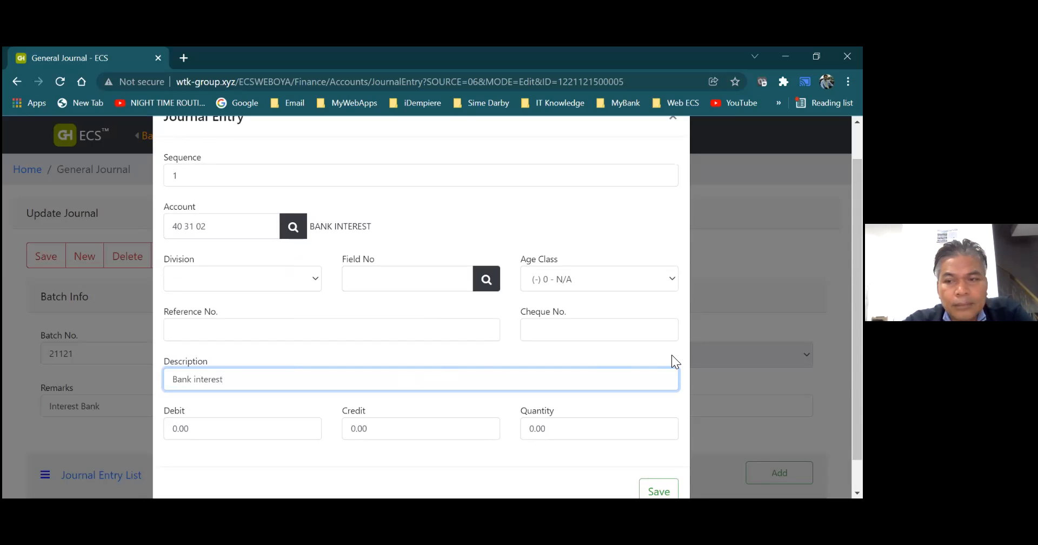
- Set the BANK INTEREST entry's debit amount to 100 and save the entry
left_click_drag(858, 330, 857, 359)
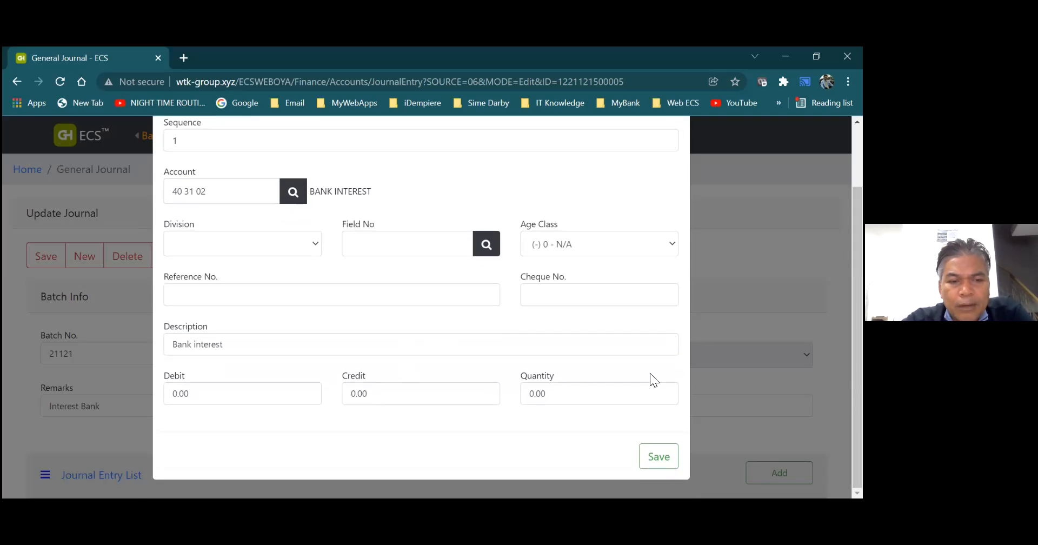
left_click(211, 399)
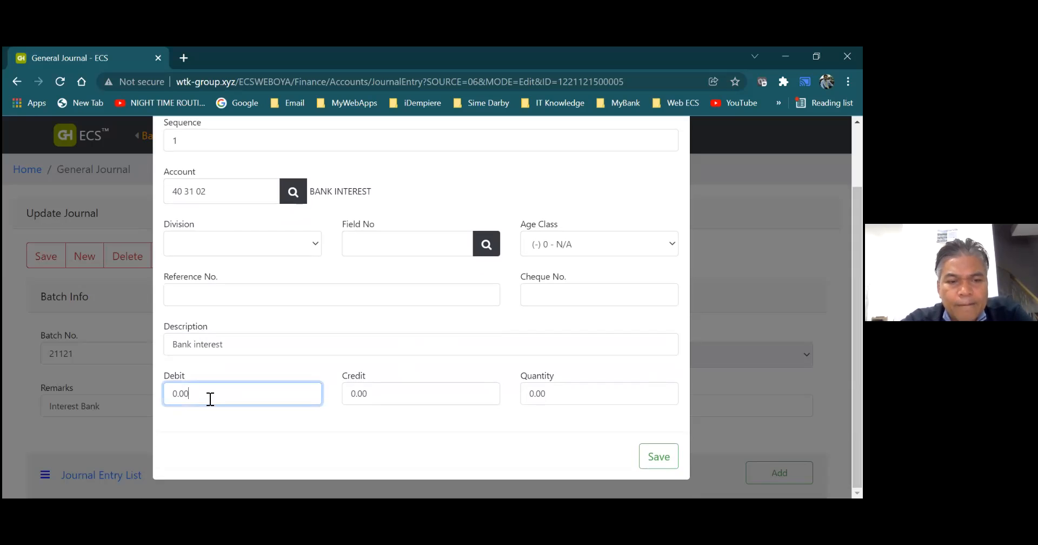
key("BackSpace")
key("BackSpace")
key("BackSpace")
key("BackSpace")
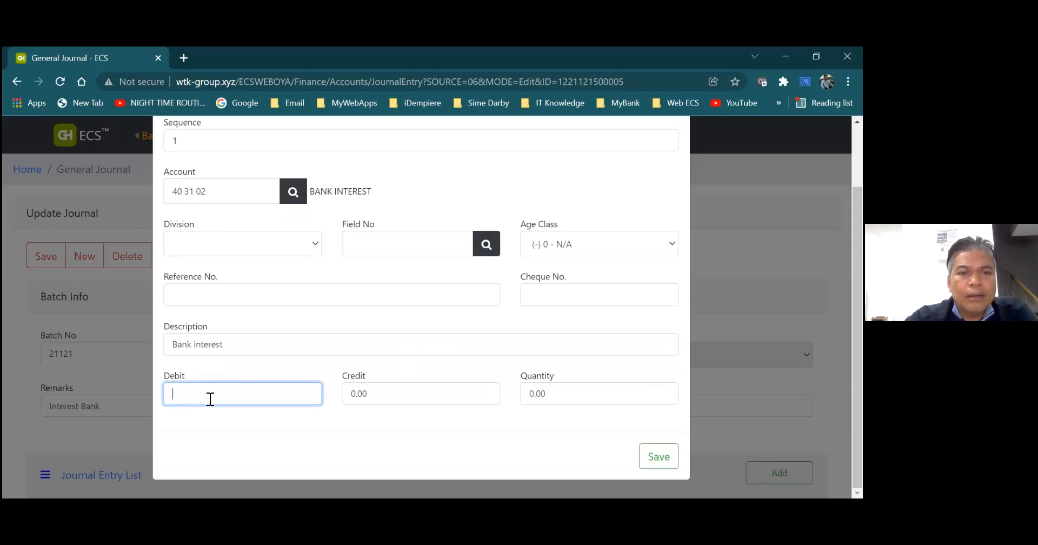
type("100")
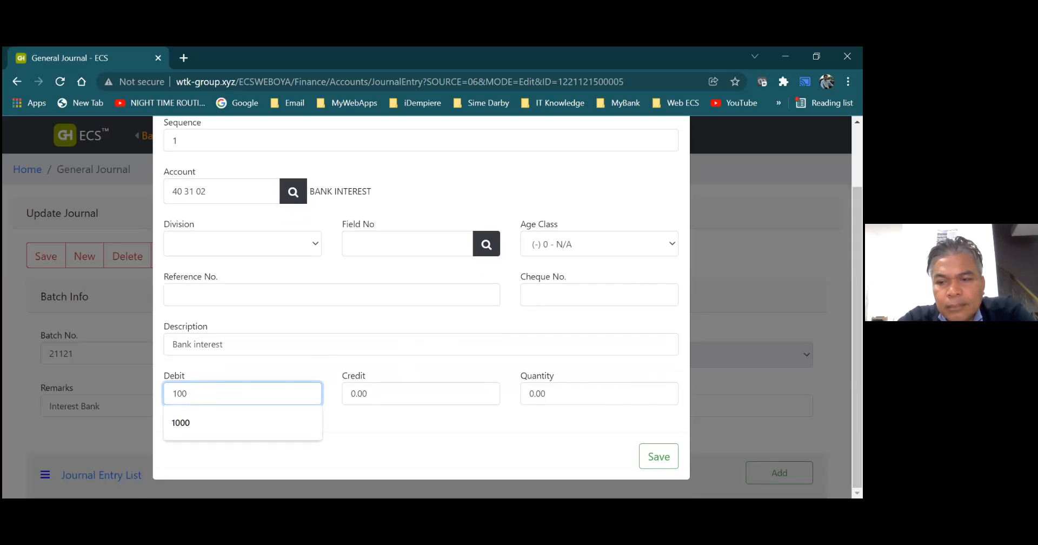
key("alt+Tab")
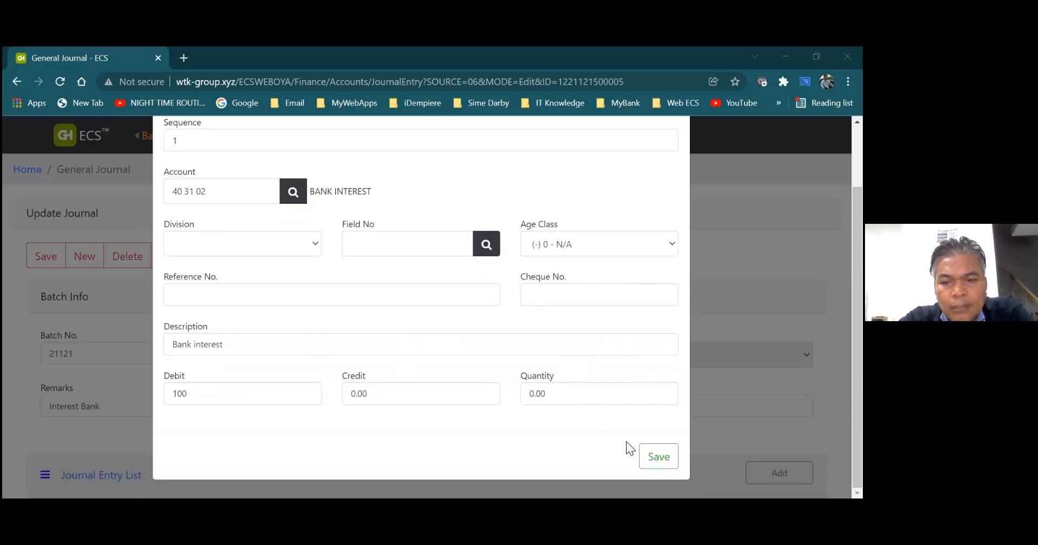
left_click(652, 462)
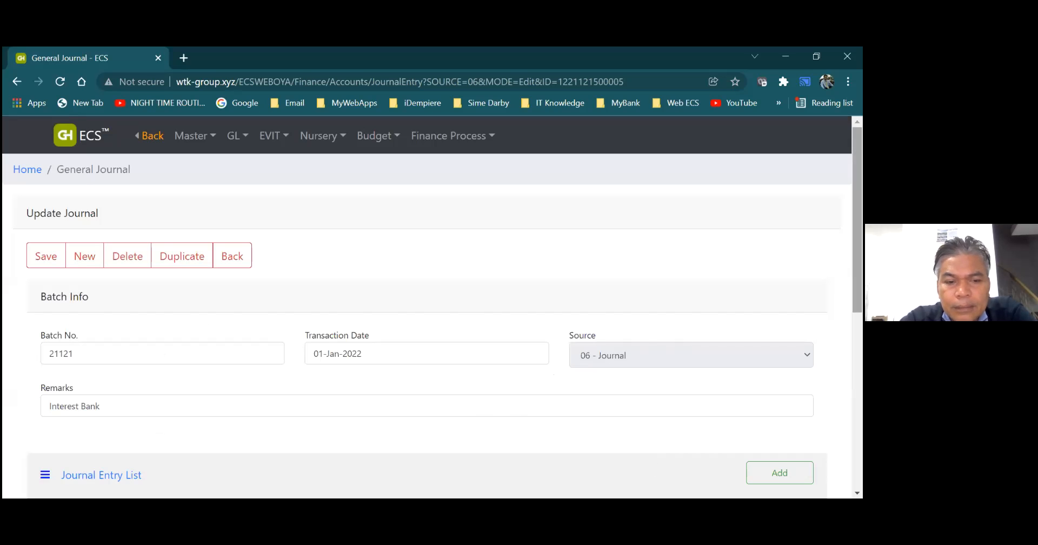
- Add a second journal entry, searching the accounts for "bank" and choosing 10 01 01 CASH AT BANK
scroll(433, 325, "down", 3)
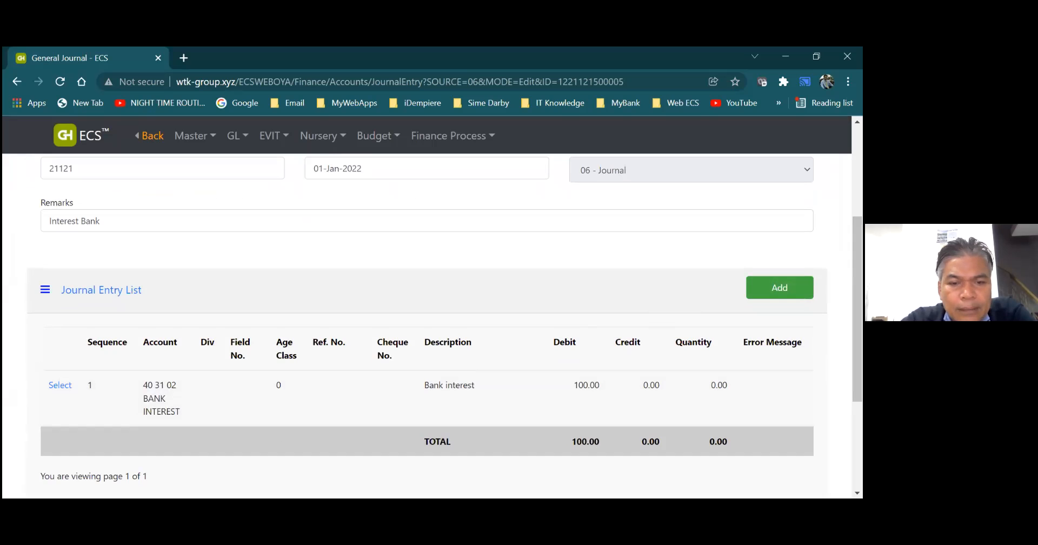
left_click(779, 287)
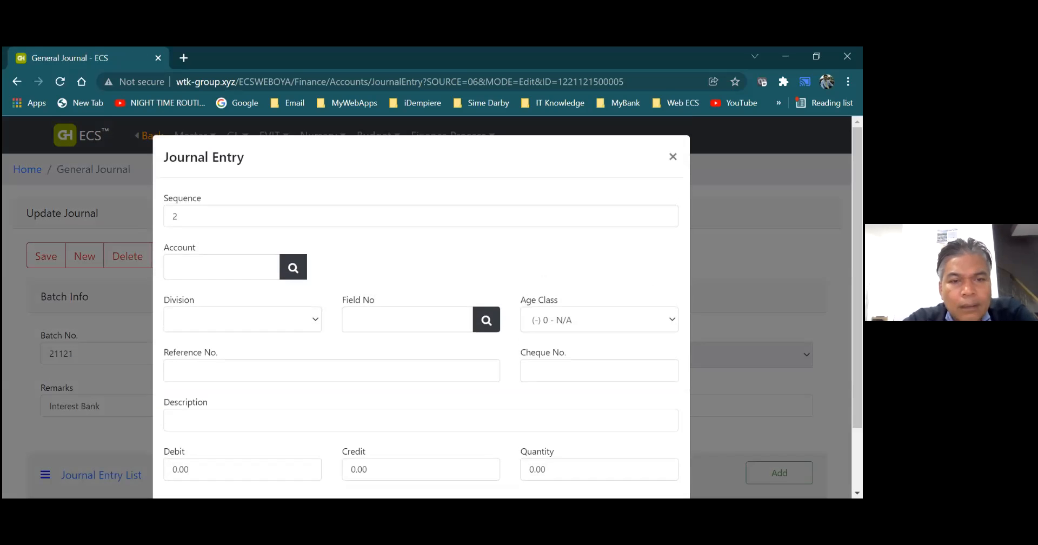
left_click(296, 267)
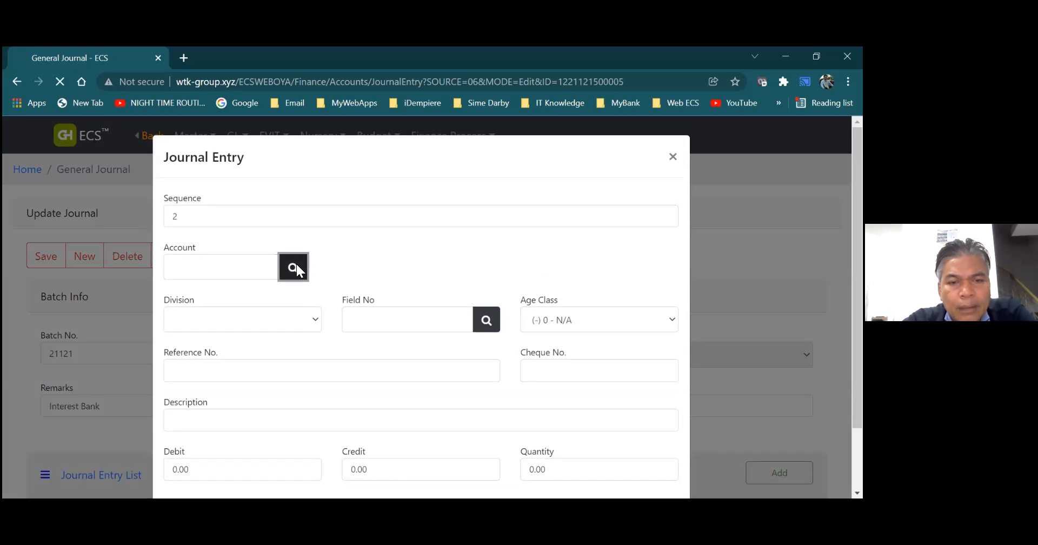
left_click(325, 301)
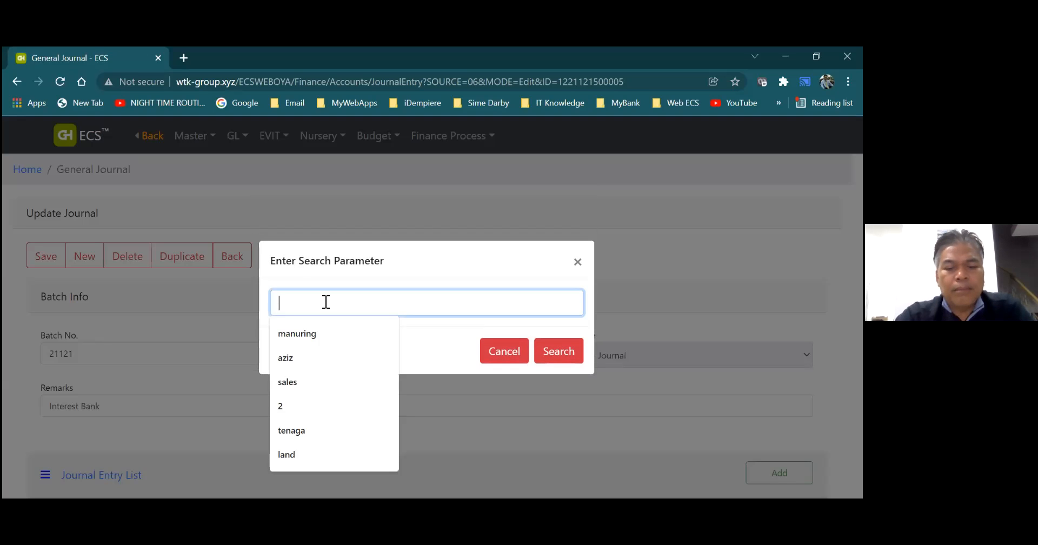
type("bank")
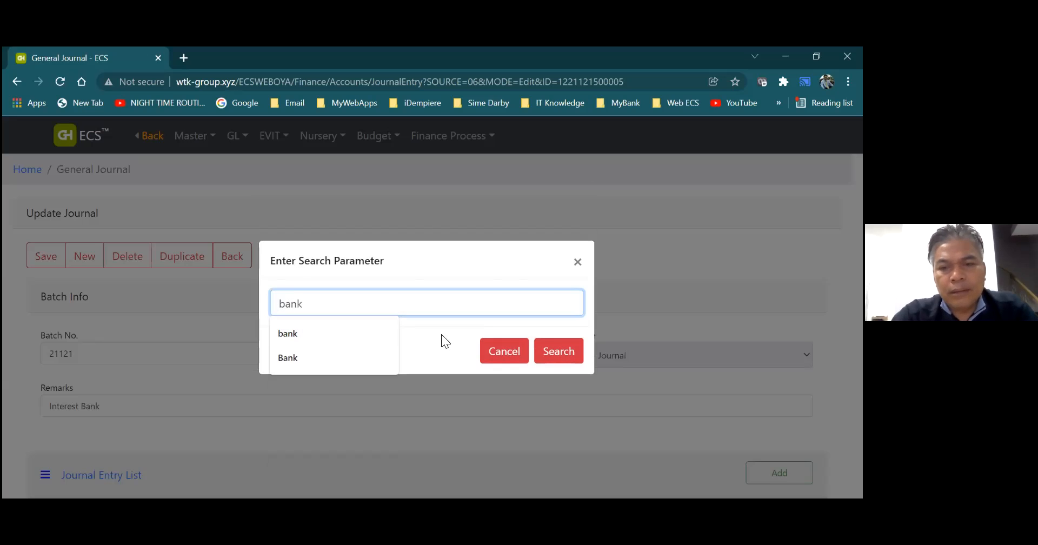
left_click(560, 352)
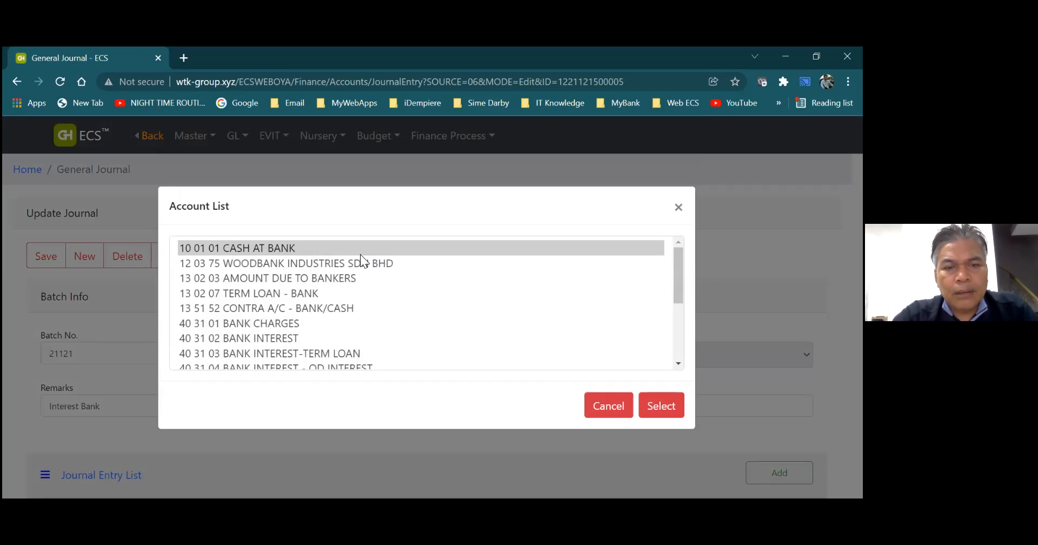
left_click(681, 277)
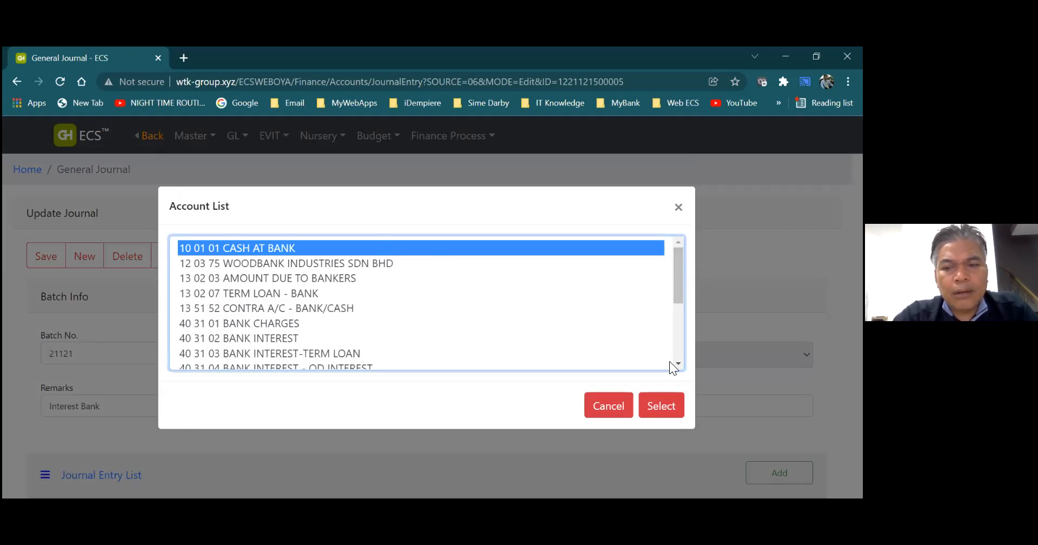
left_click(672, 405)
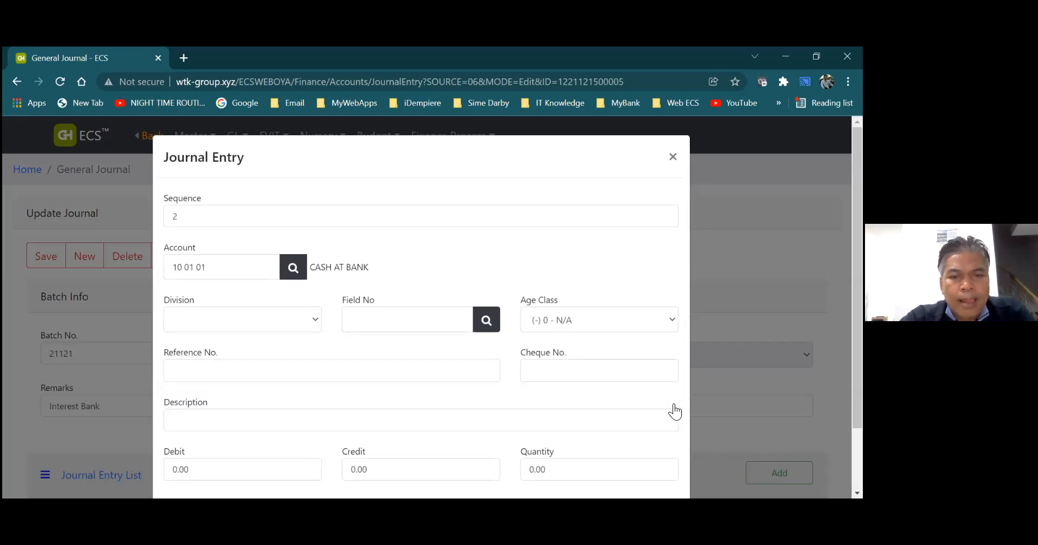
- Describe the CASH AT BANK journal entry as "Bank interest"
left_click(300, 421)
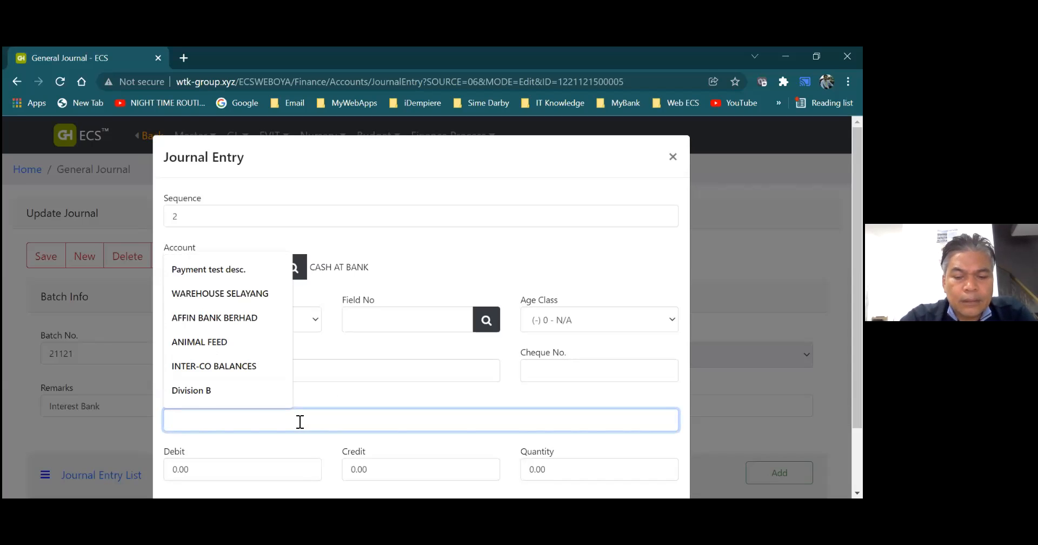
type("Bank interest")
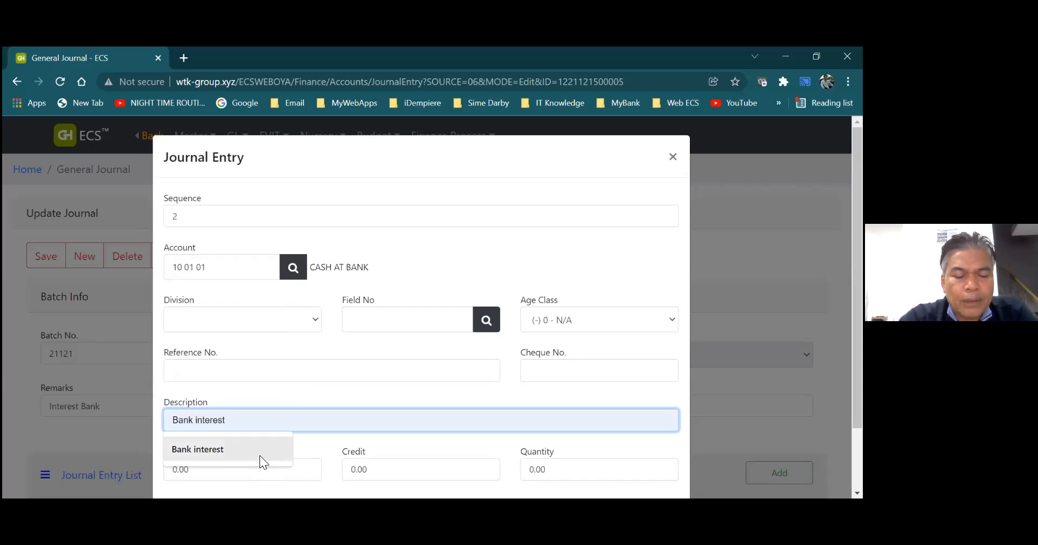
left_click(259, 456)
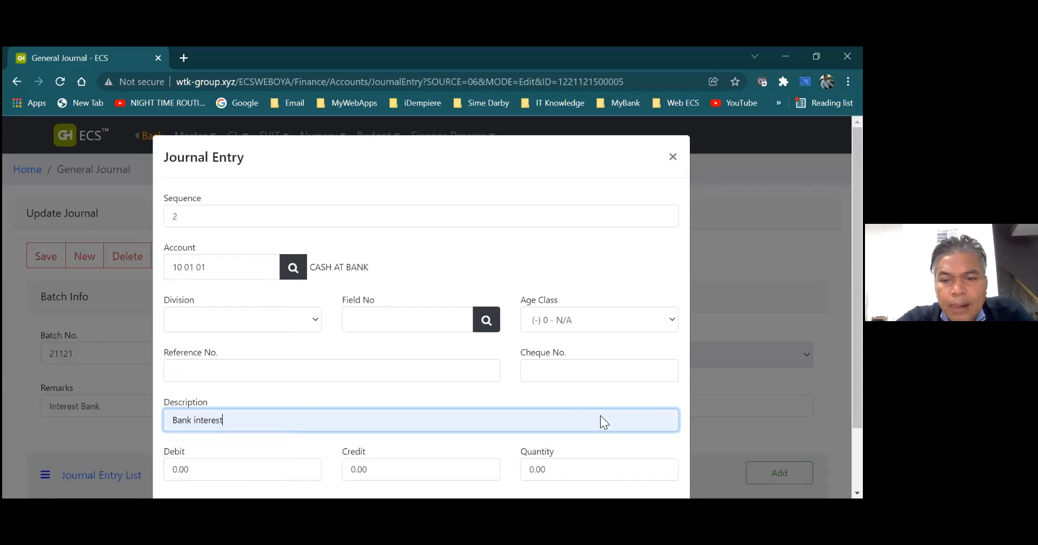
- Set the CASH AT BANK entry's credit amount to 100 and save the entry
left_click(413, 476)
key("BackSpace")
key("BackSpace")
key("BackSpace")
key("BackSpace")
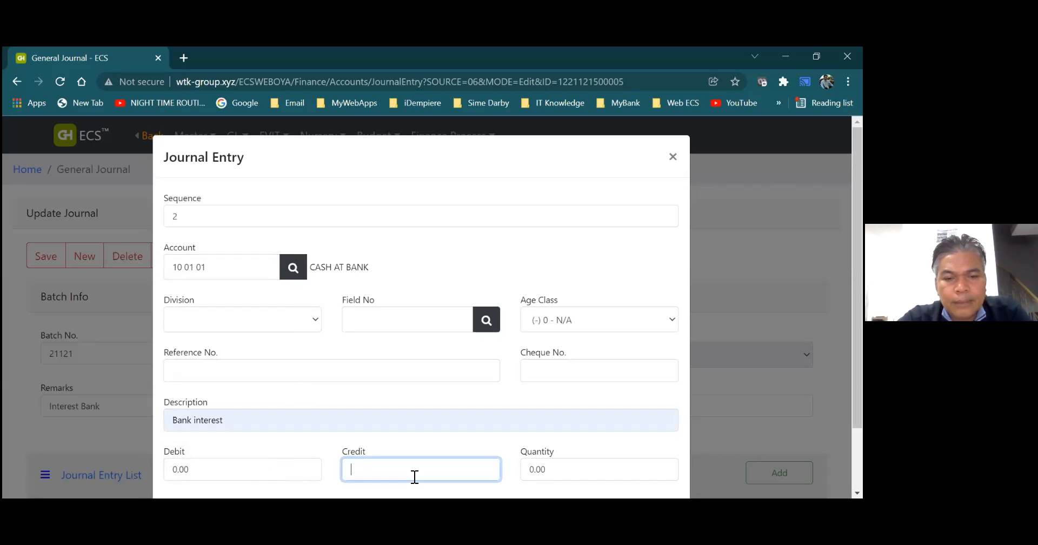
type("100")
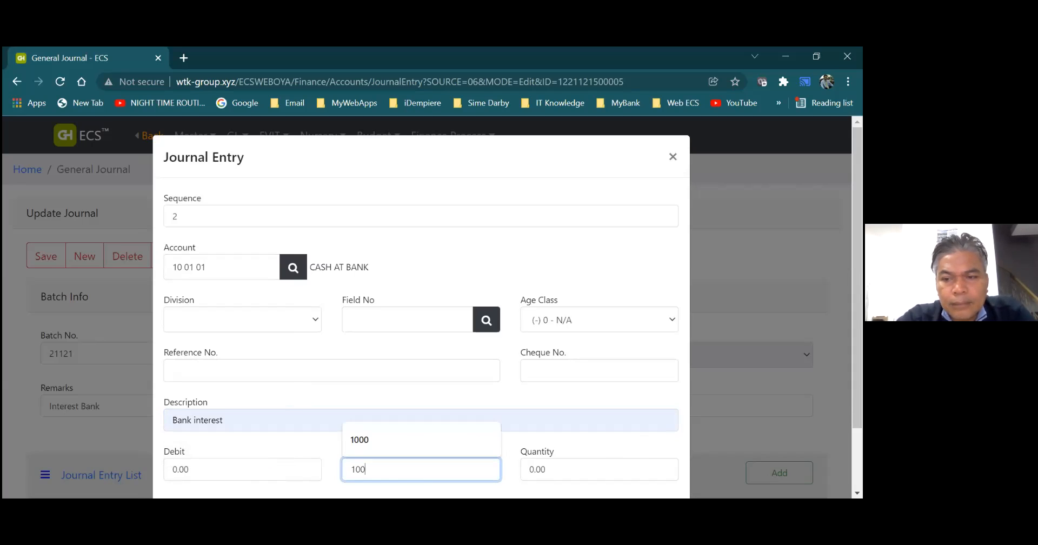
scroll(667, 465, "down", 2)
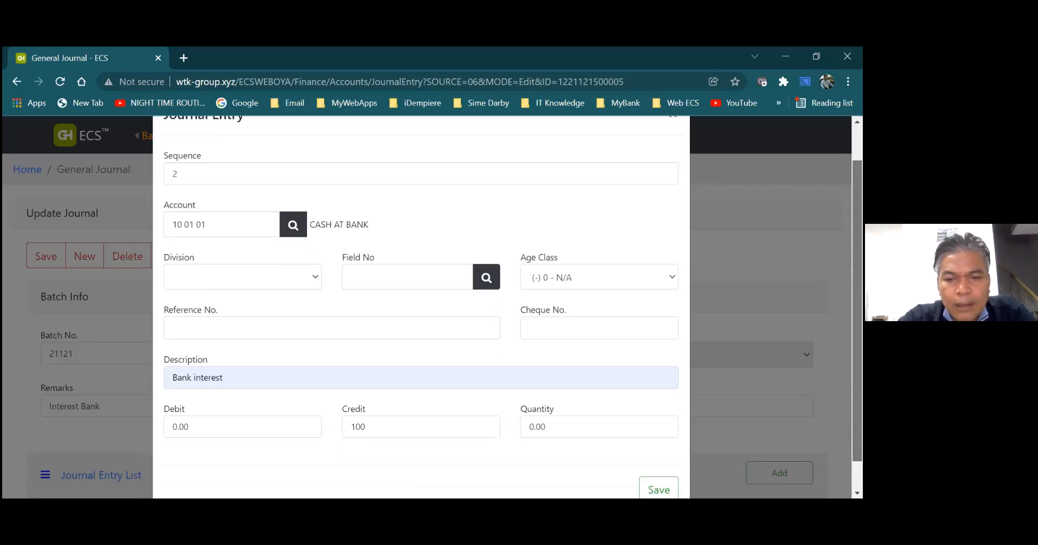
left_click(660, 459)
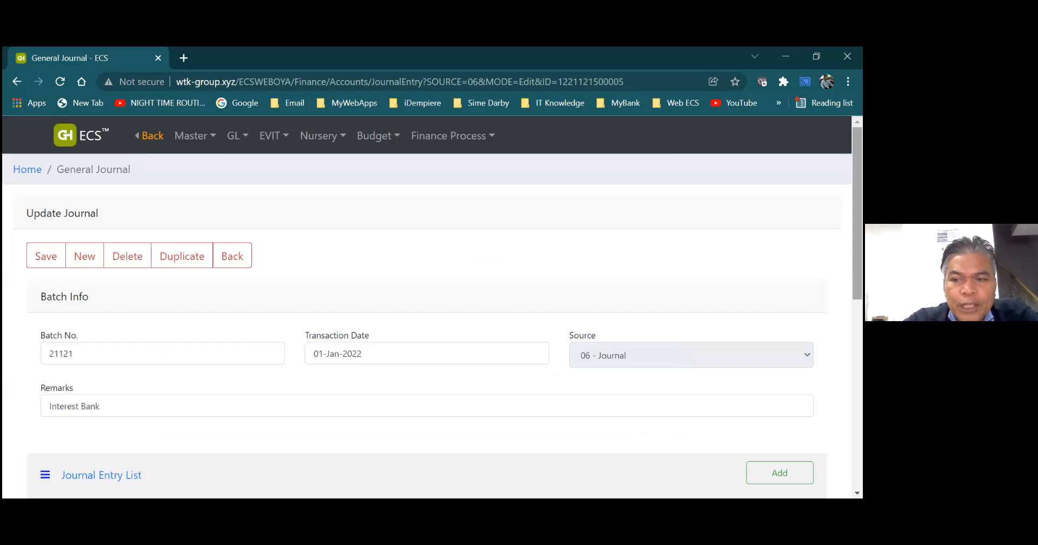
- Check the journal entry list and save the "Interest Bank" journal batch
scroll(427, 313, "down", 3)
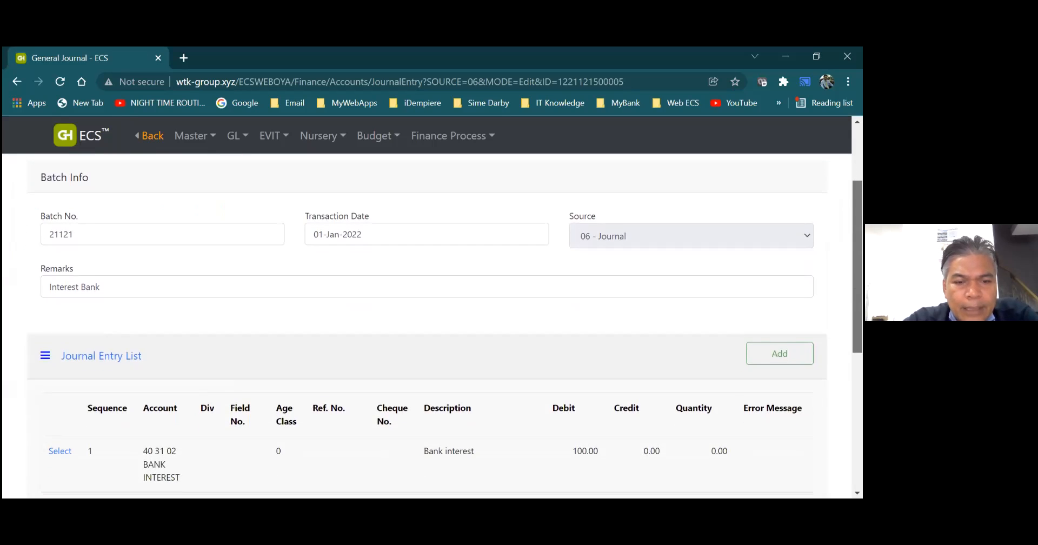
scroll(480, 302, "up", 2)
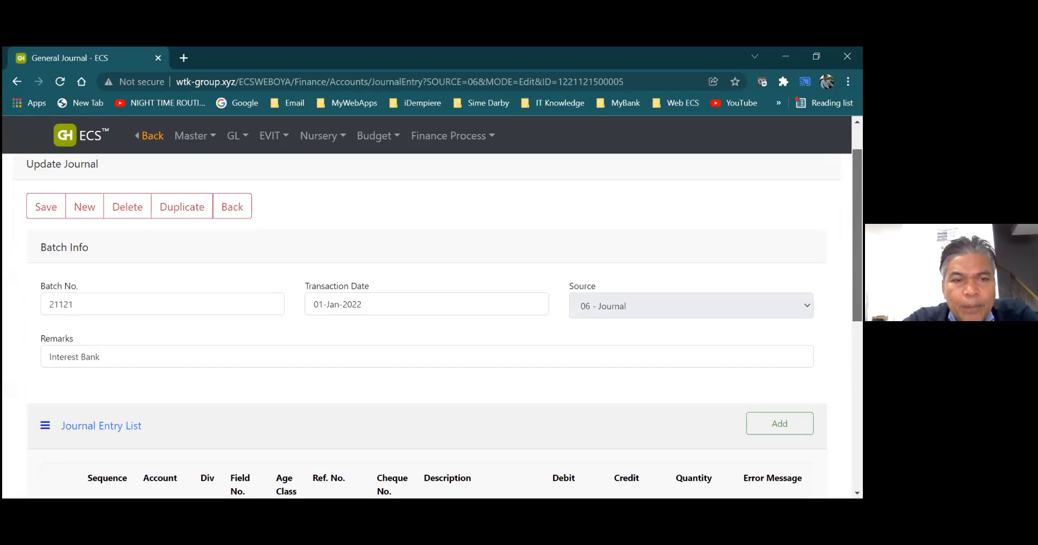
left_click(46, 208)
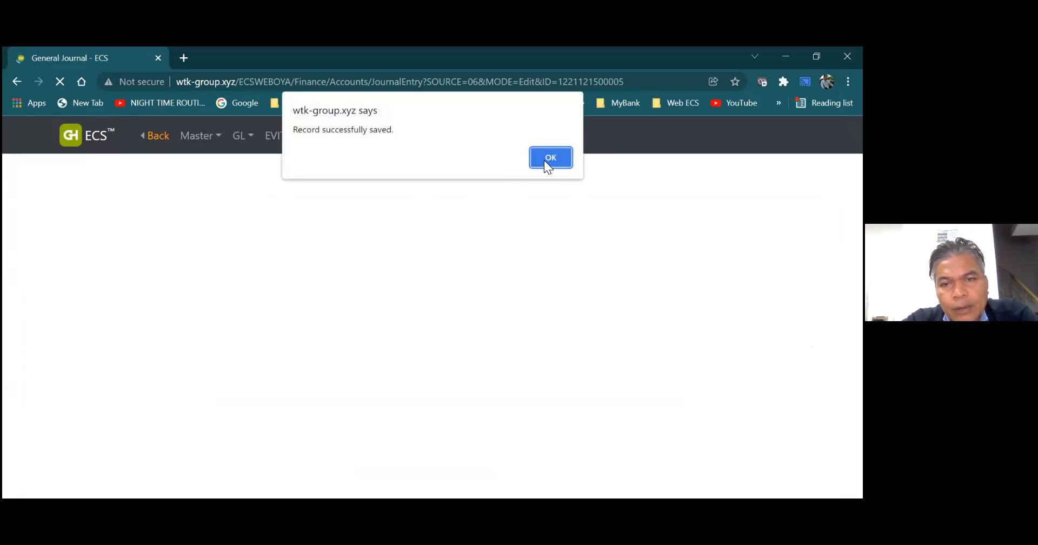
- Return to the General Journal list, validate the January 2022 journal batches, and leave the list
left_click(545, 160)
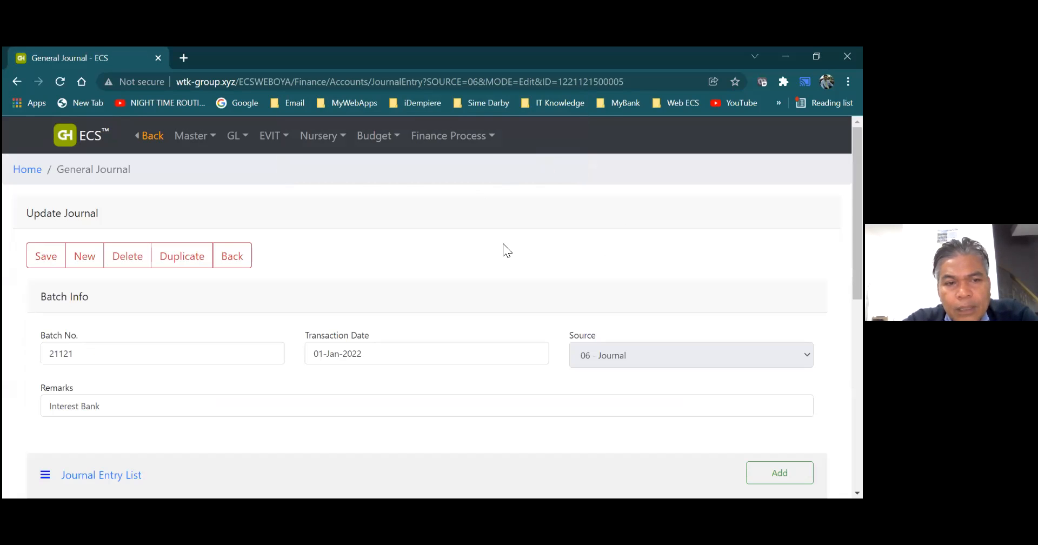
left_click(243, 256)
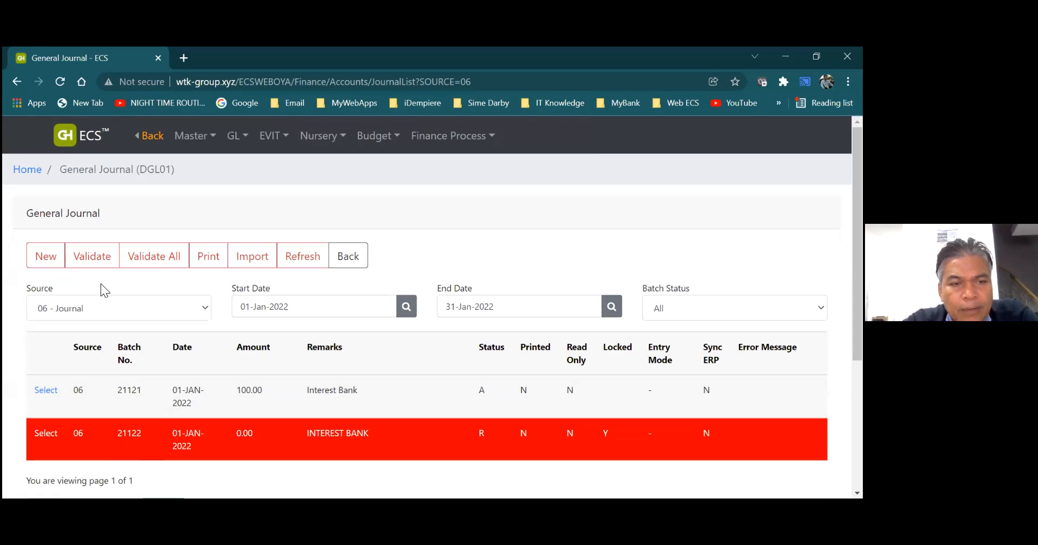
left_click(103, 262)
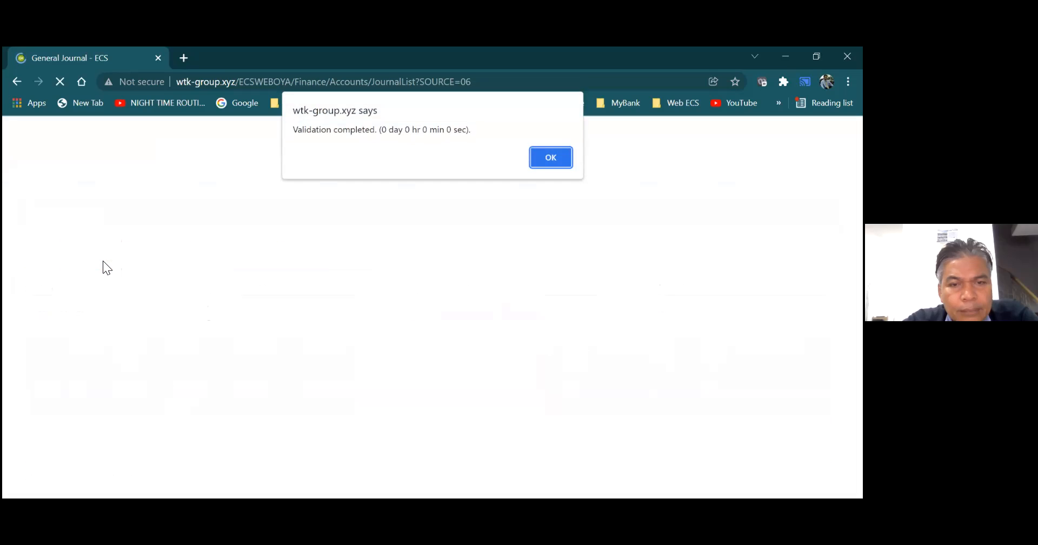
left_click(546, 158)
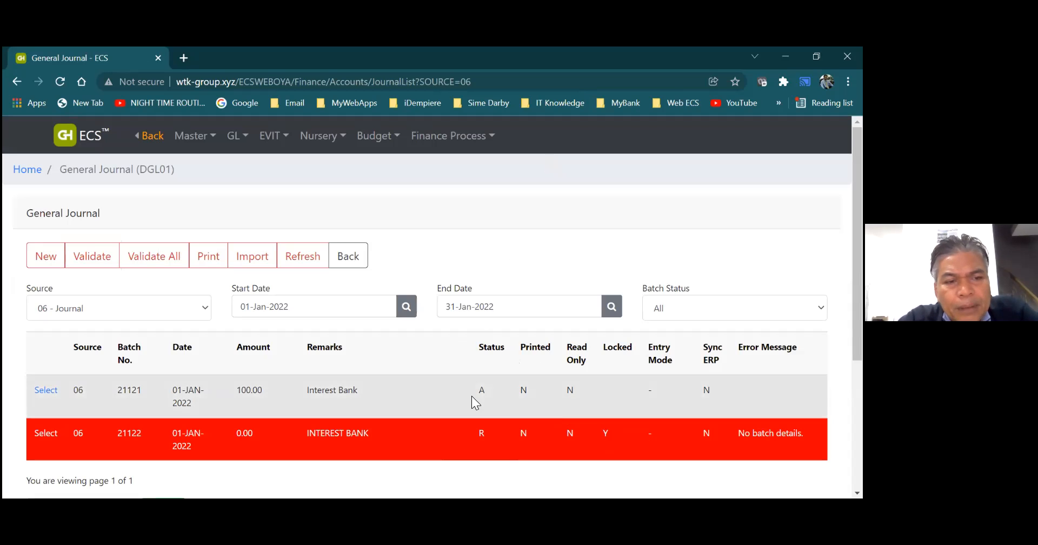
left_click(347, 269)
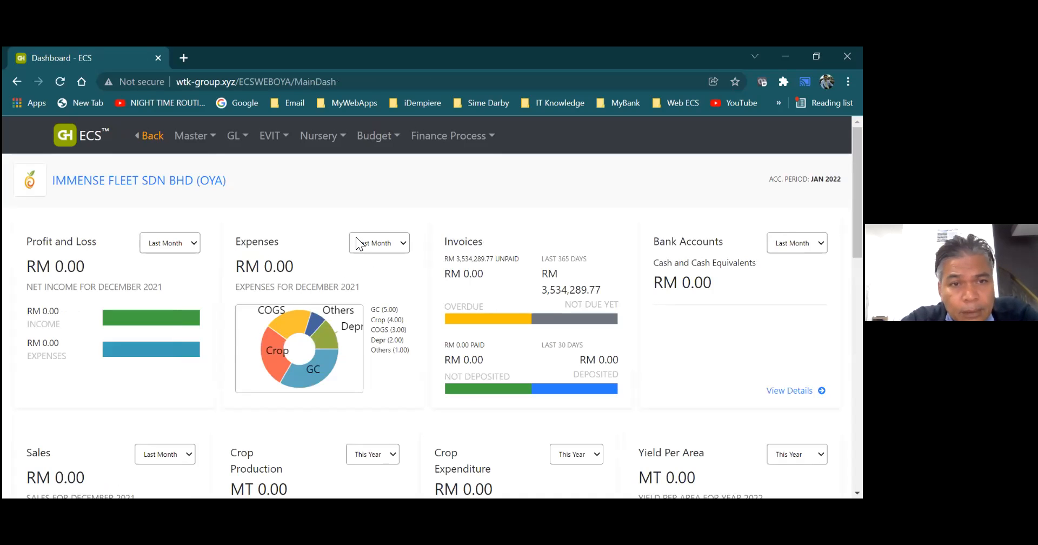
- View the general ledger Reconciliation Statement for the 10 01 01 CASH AT BANK account, then return to the dashboard
left_click(232, 136)
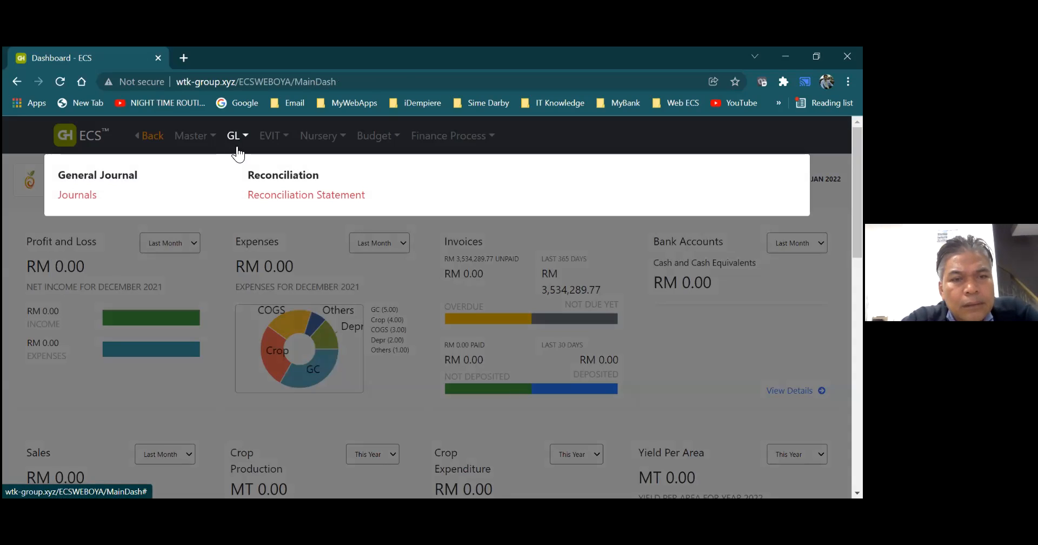
left_click(282, 196)
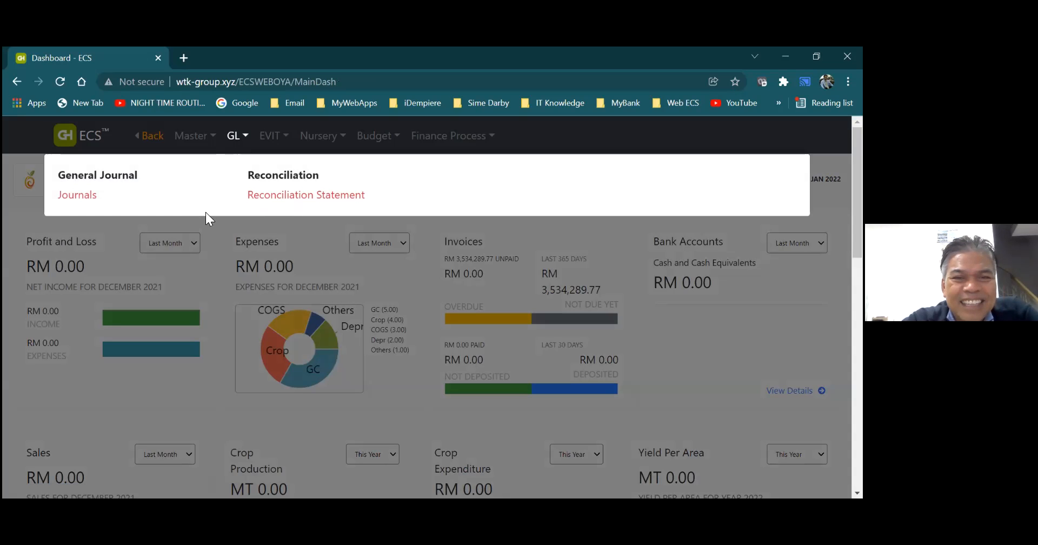
left_click(241, 135)
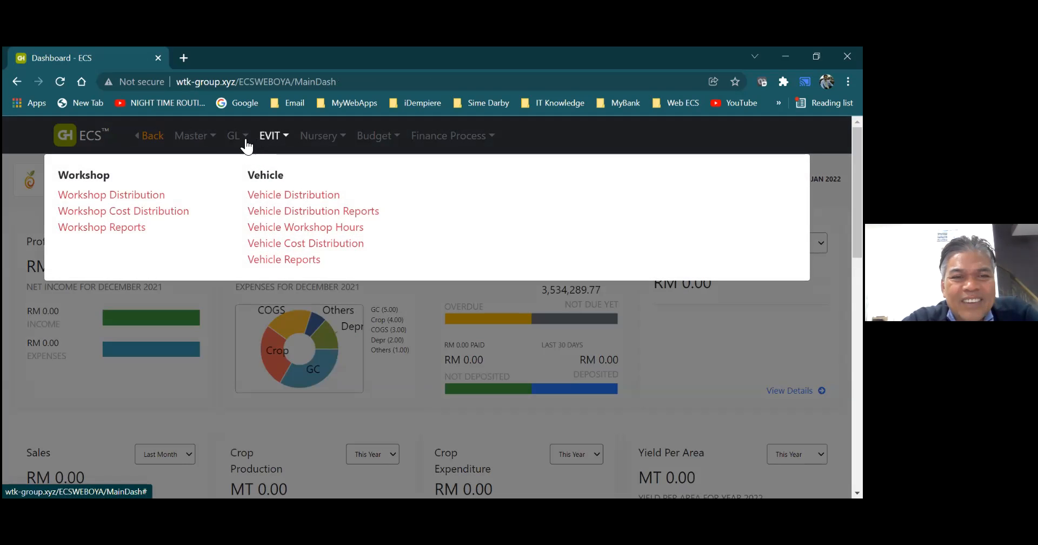
mouse_move(244, 141)
mouse_move(286, 147)
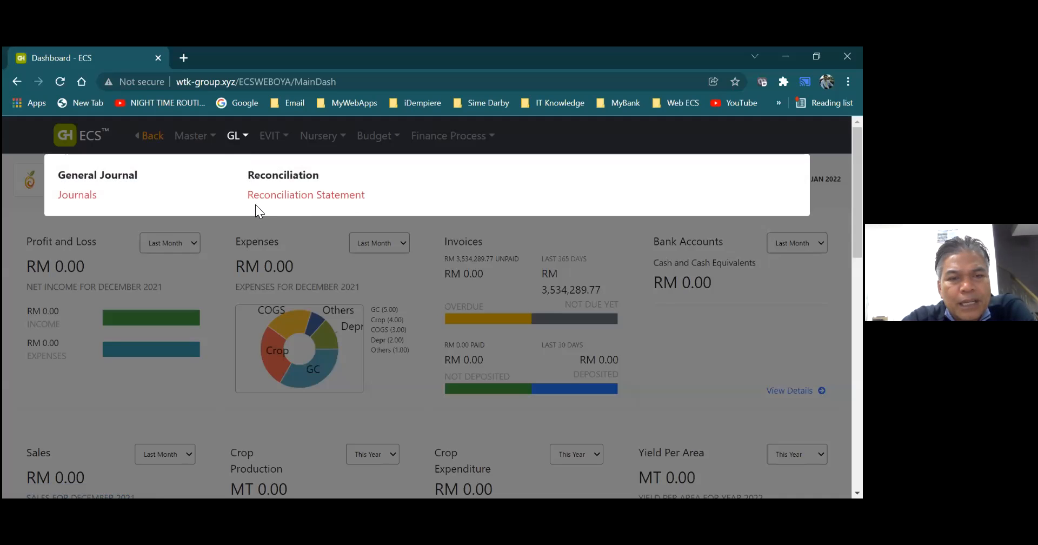
left_click(287, 196)
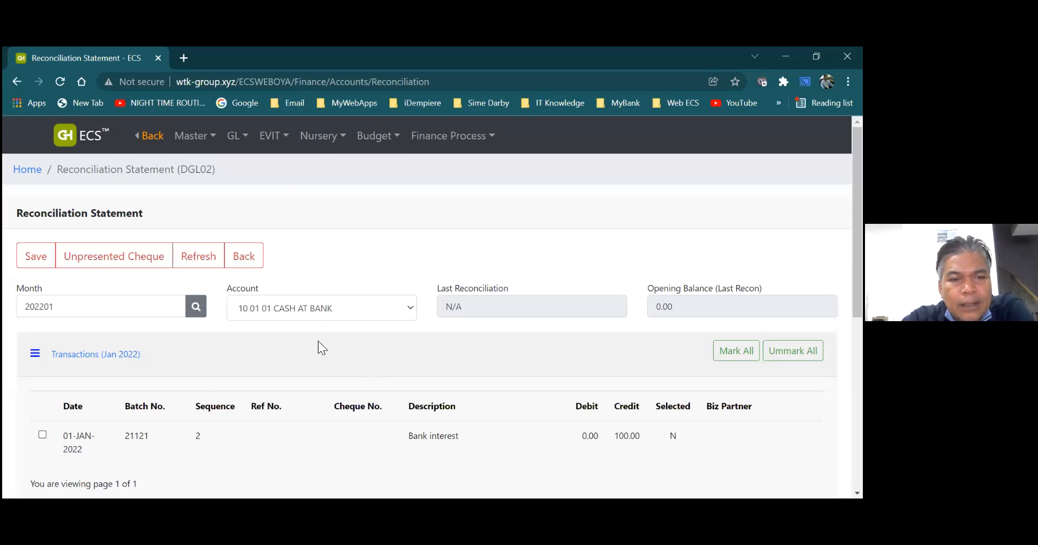
left_click(243, 267)
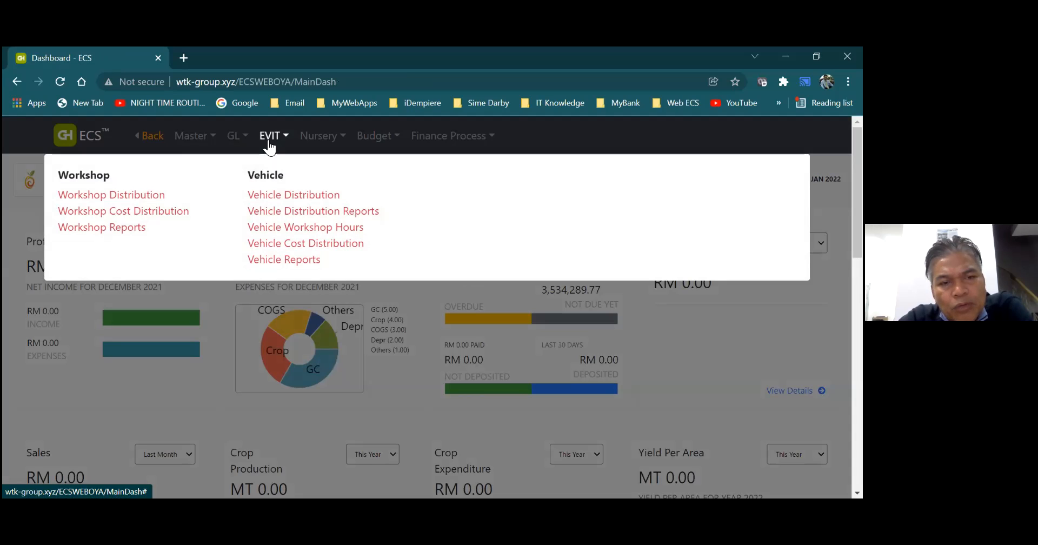
- Look at the Workshop Distribution page and the Workshop Information master data, then return to the dashboard
left_click(154, 198)
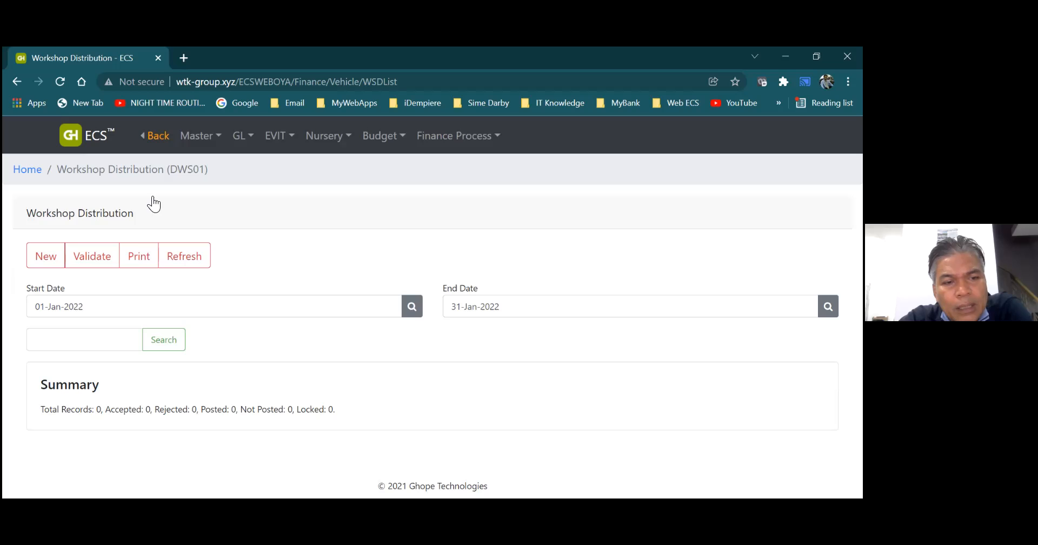
left_click(46, 256)
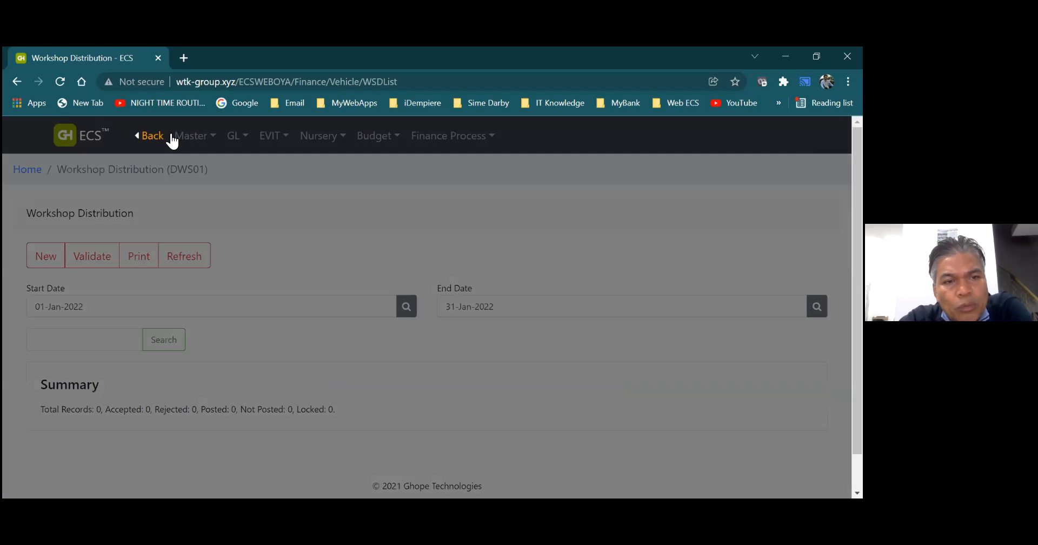
left_click(189, 142)
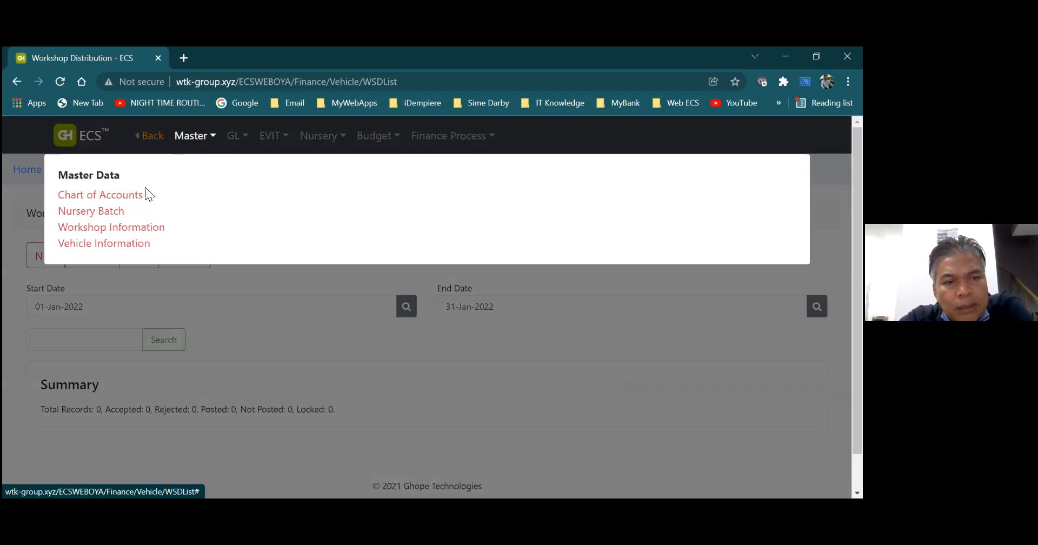
left_click(135, 227)
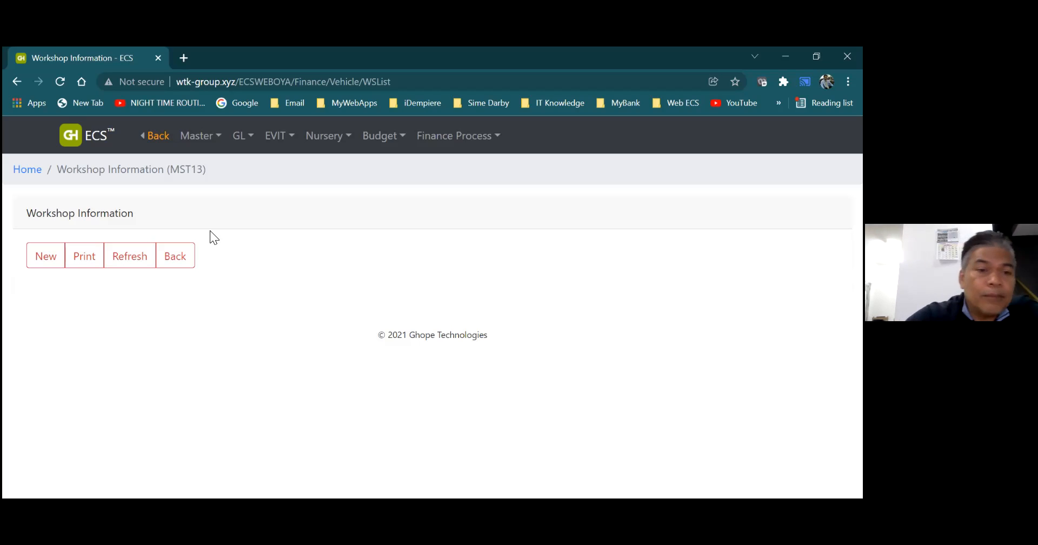
left_click(189, 258)
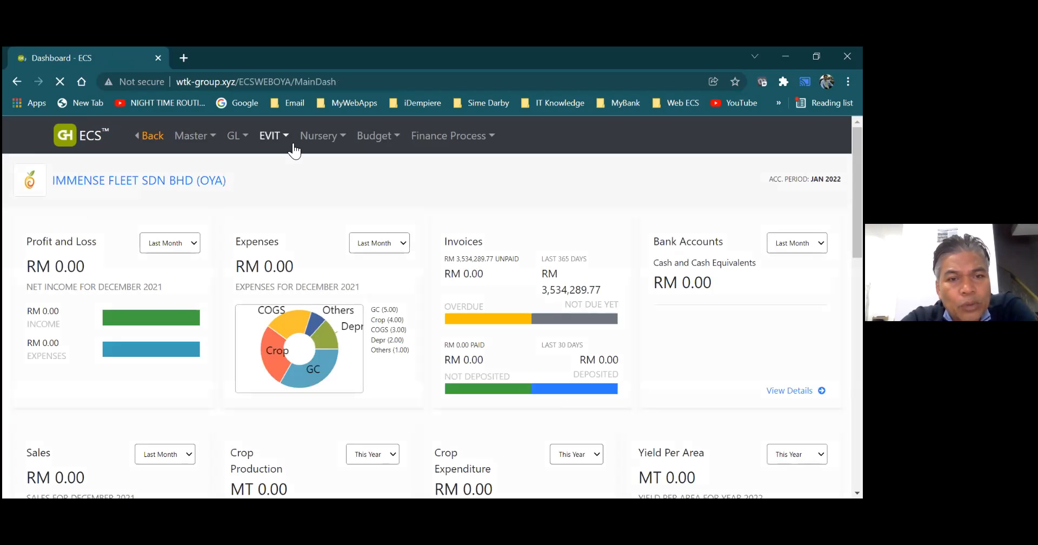
- Create a vehicle distribution batch with the transaction date 01-Jan-2022 and save it
left_click(265, 145)
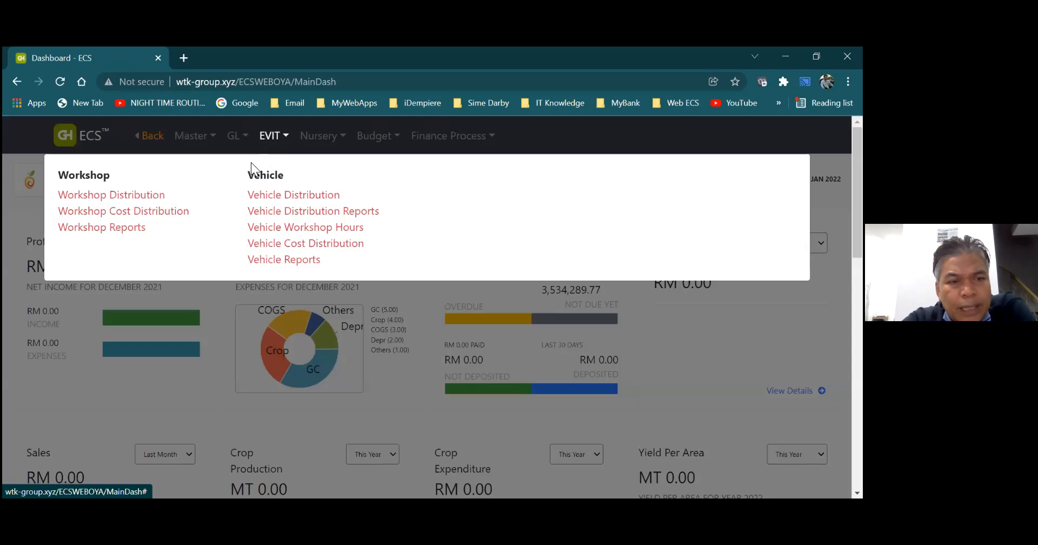
left_click(262, 197)
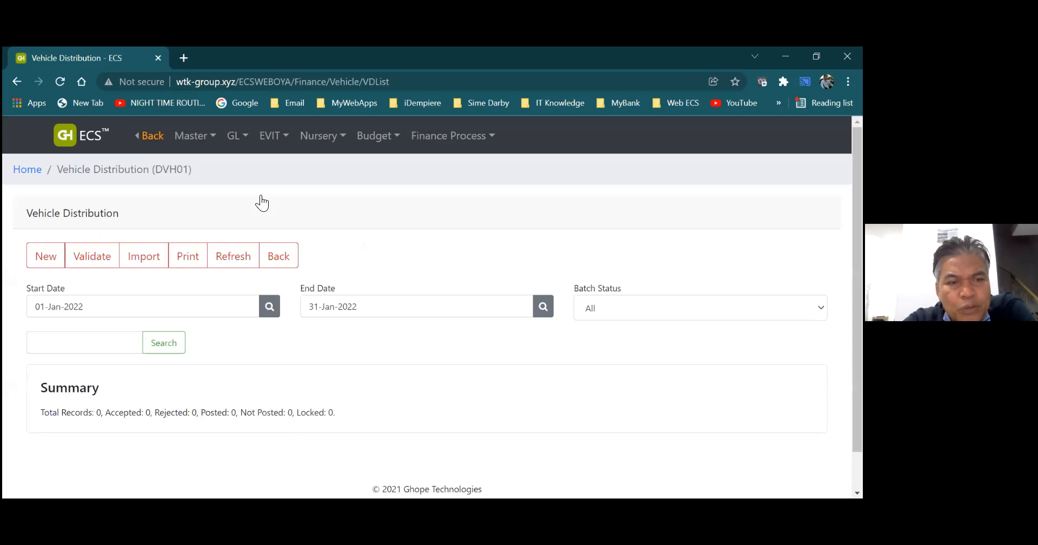
left_click(58, 263)
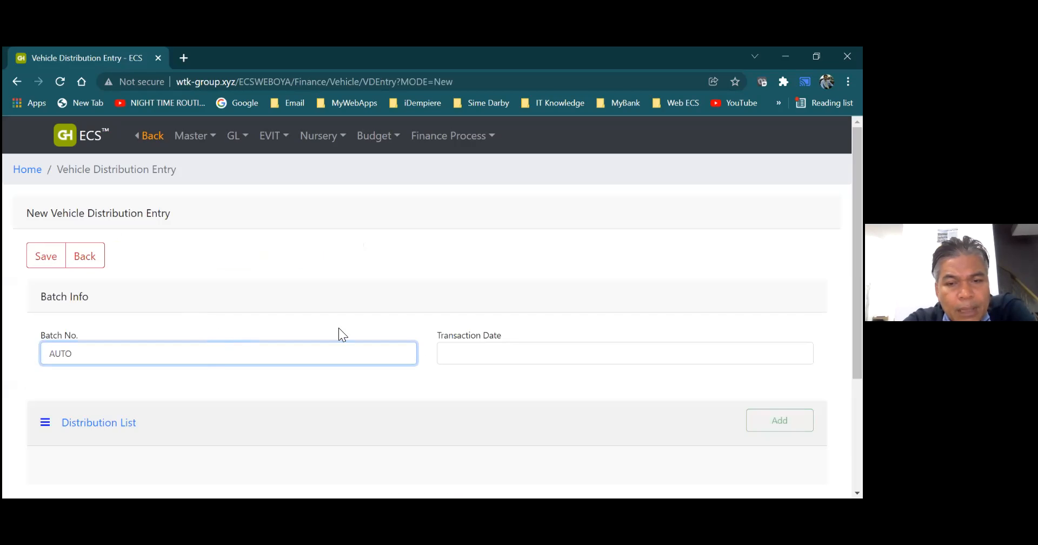
left_click(476, 352)
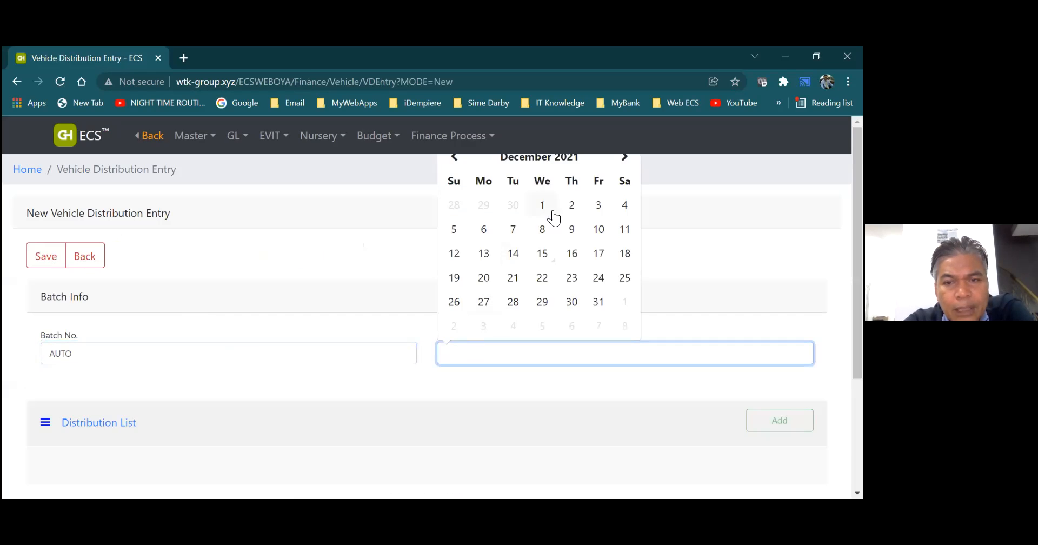
left_click(625, 158)
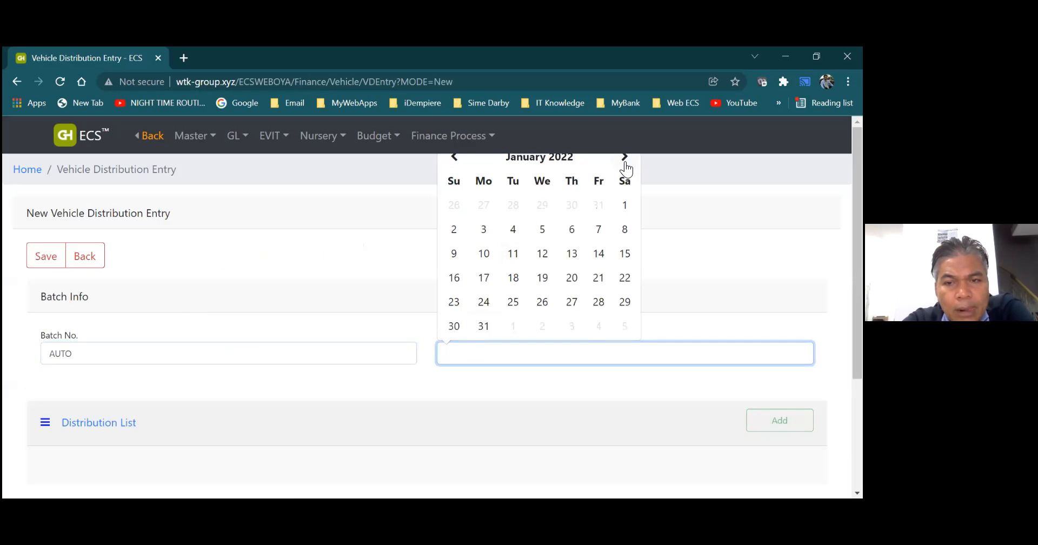
left_click(629, 206)
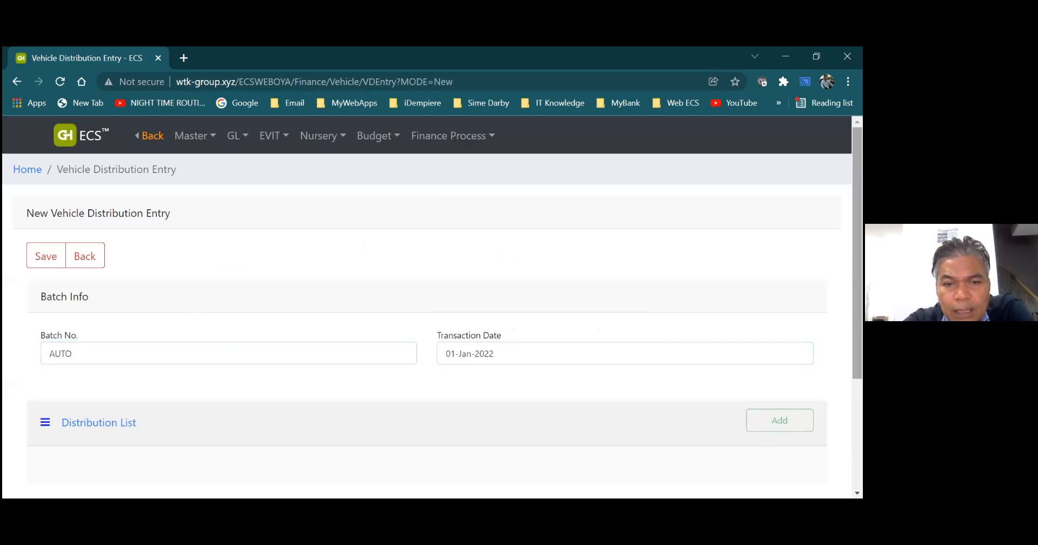
left_click(56, 266)
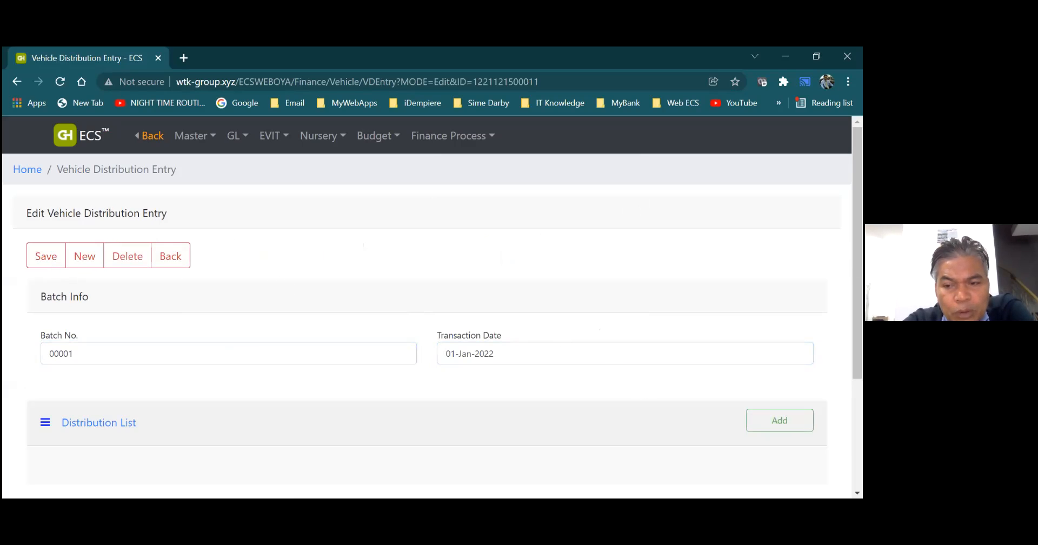
- Add a distribution entry to the batch and choose vehicle BUL01, the Komatsu Bulldozer LE-70 (NO.1)
left_click(780, 421)
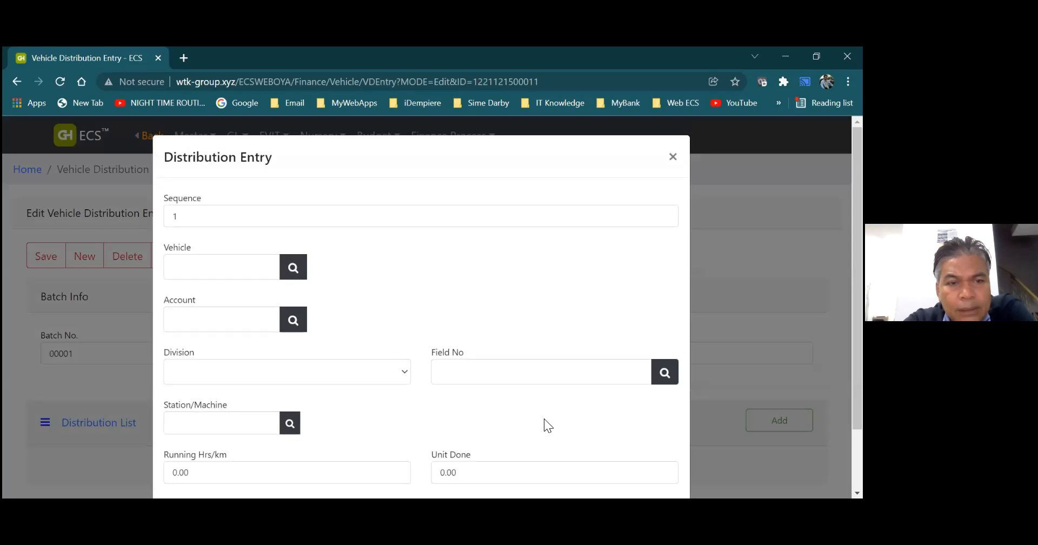
left_click(293, 269)
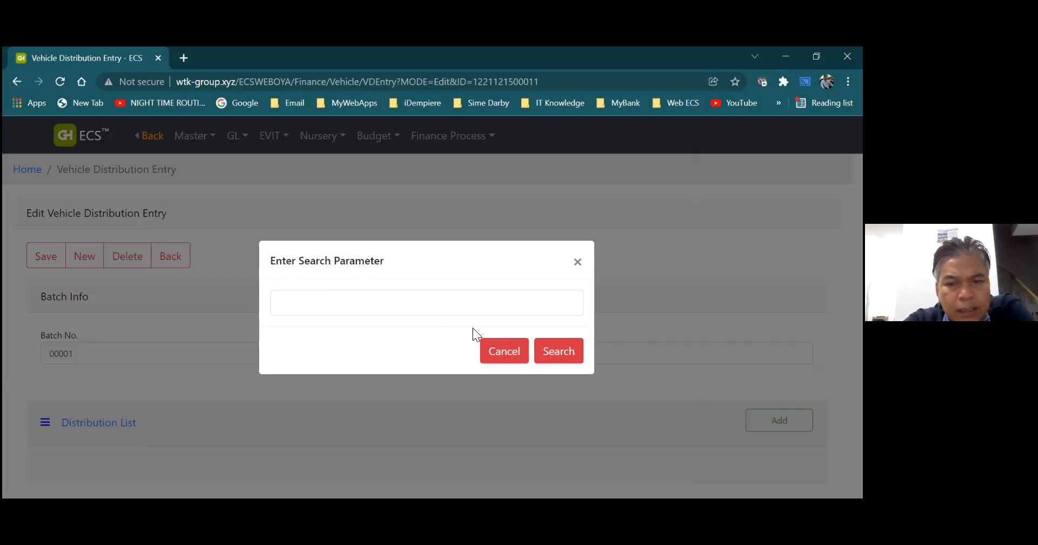
left_click(552, 355)
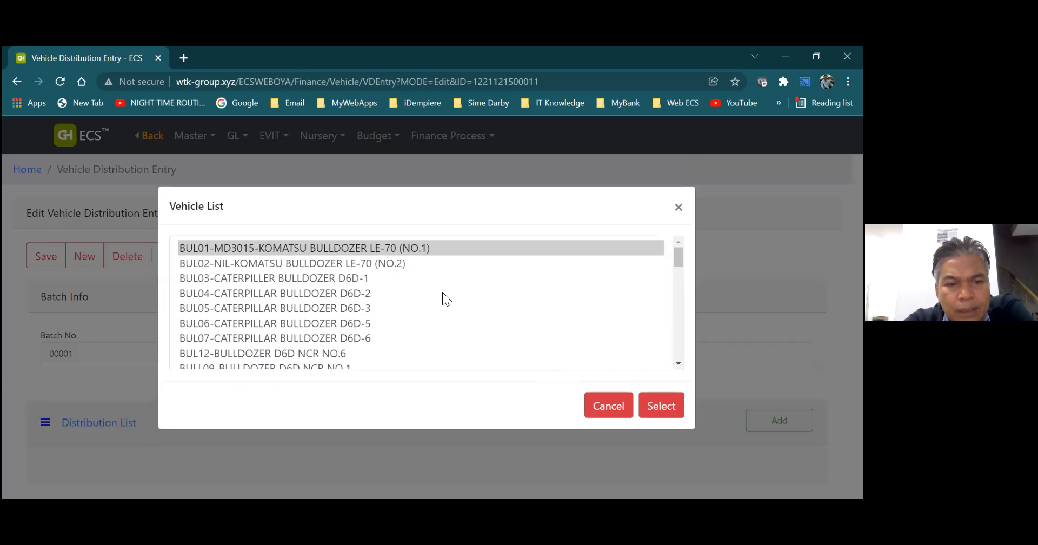
mouse_move(676, 257)
left_mouse_down()
mouse_move(684, 328)
mouse_move(661, 251)
left_mouse_up()
left_click(661, 251)
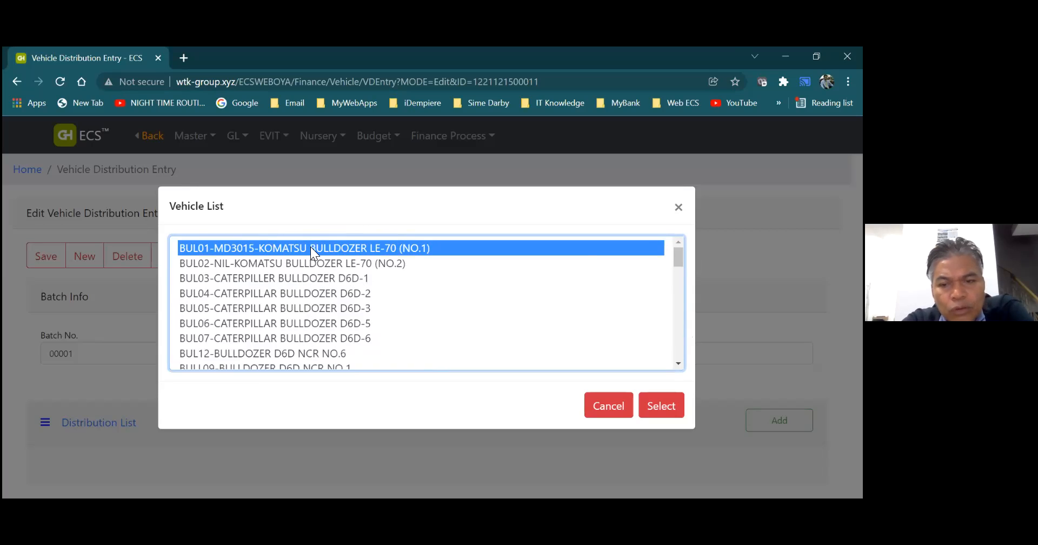
left_click(644, 399)
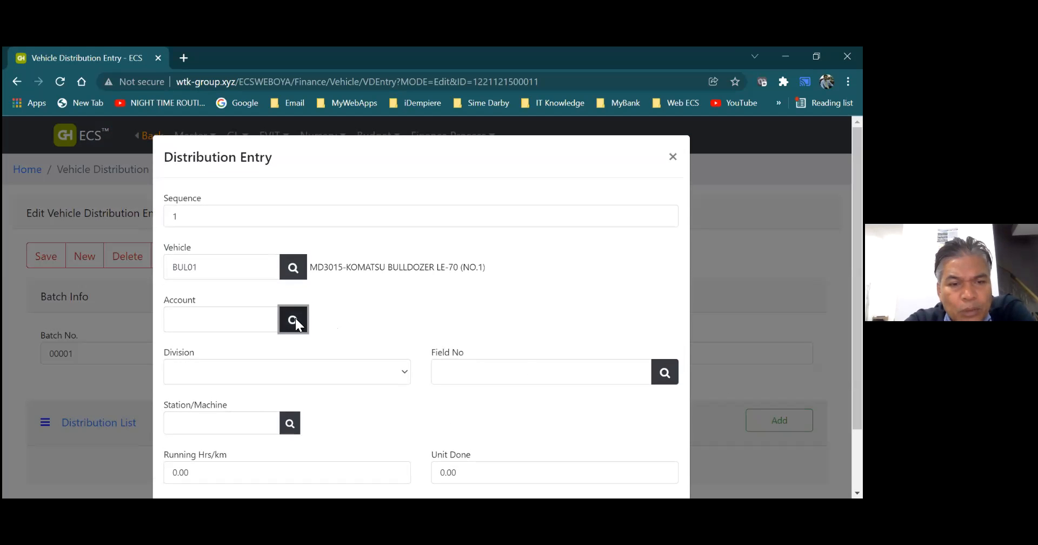
- Search the accounts for "road" and assign 29 01 35 WIP-ROAD CONSTRUCTION (ULU OYA NCR PROJECT) to the distribution entry
left_click(293, 320)
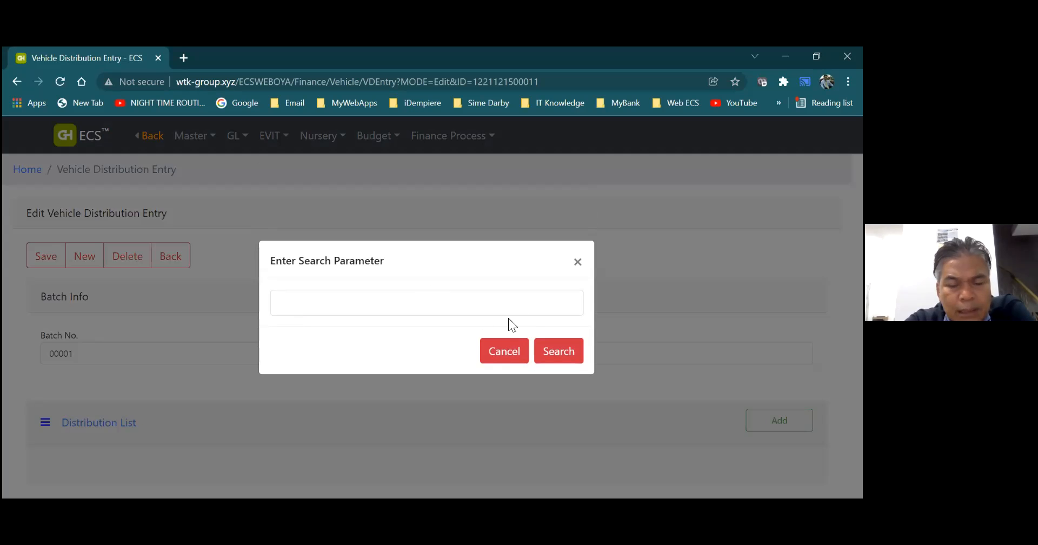
left_click(471, 300)
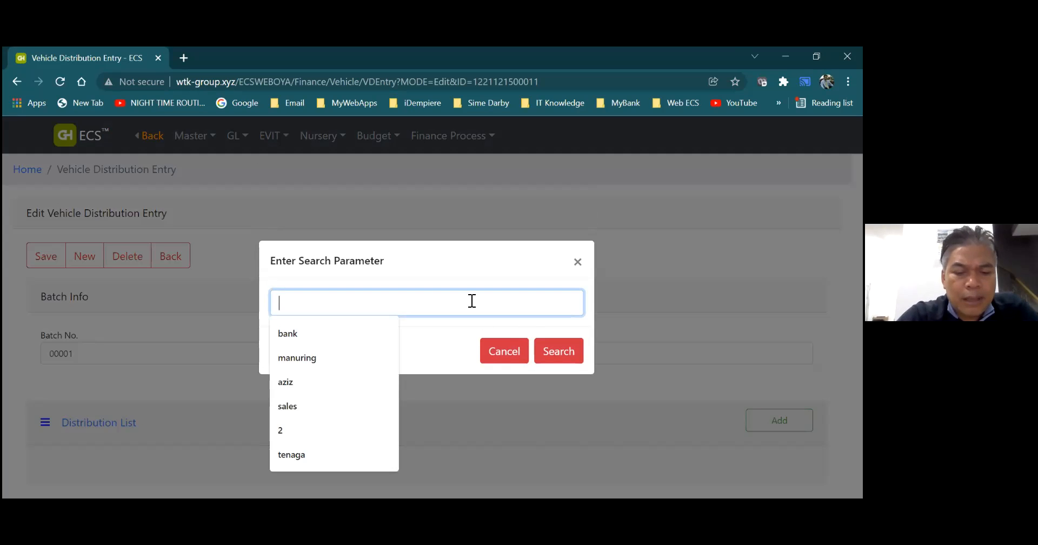
type("road")
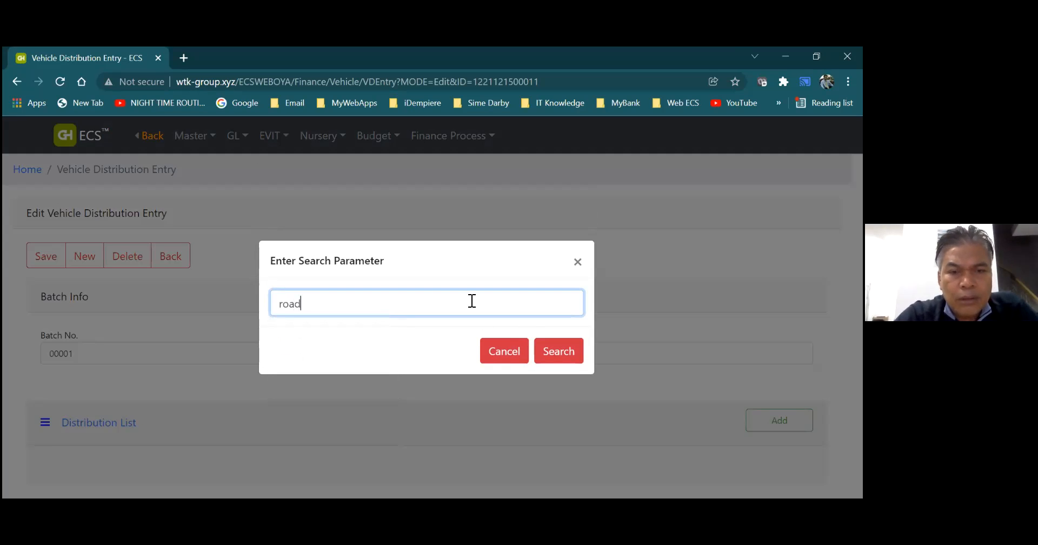
left_click(567, 351)
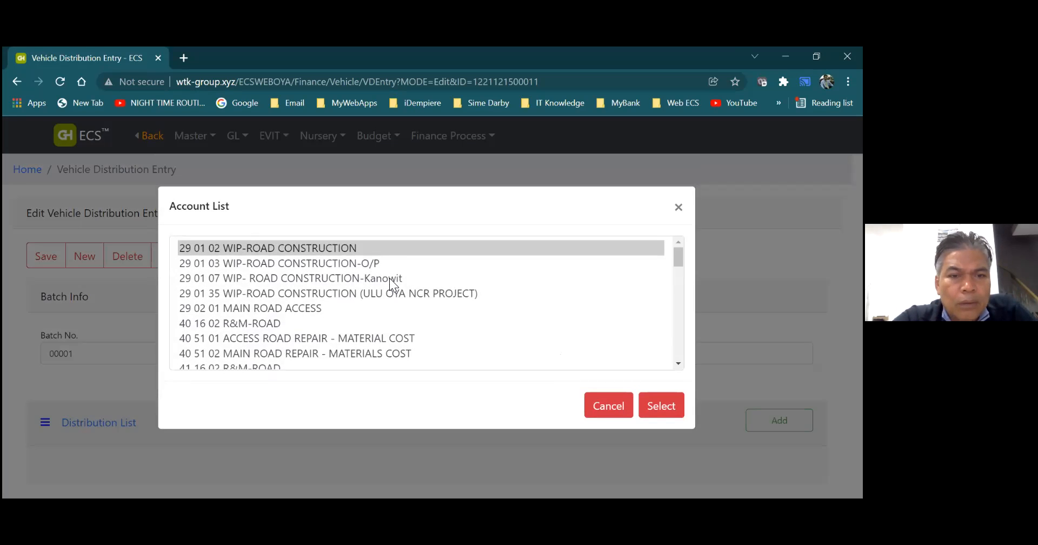
left_click(335, 293)
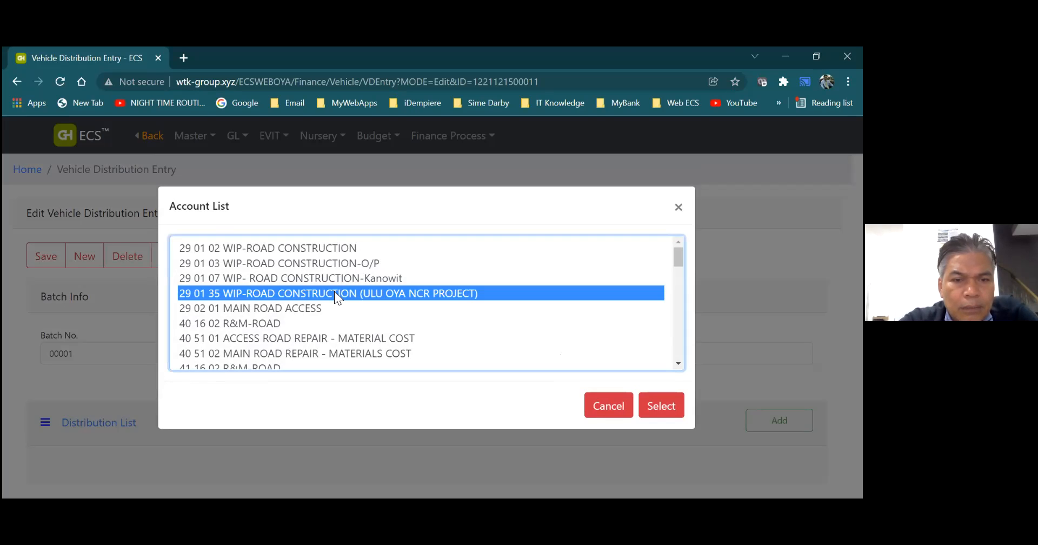
left_click(324, 352)
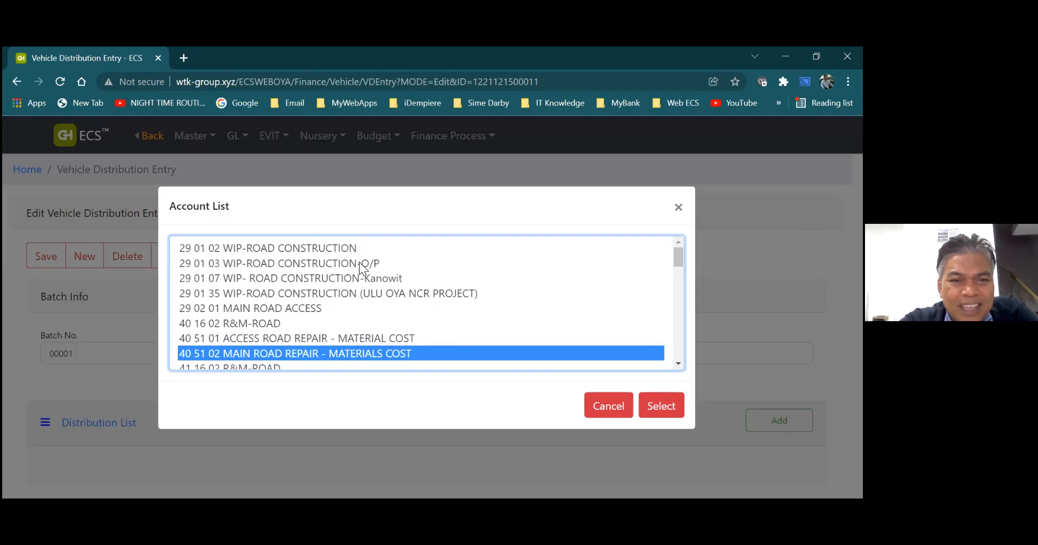
left_click(343, 294)
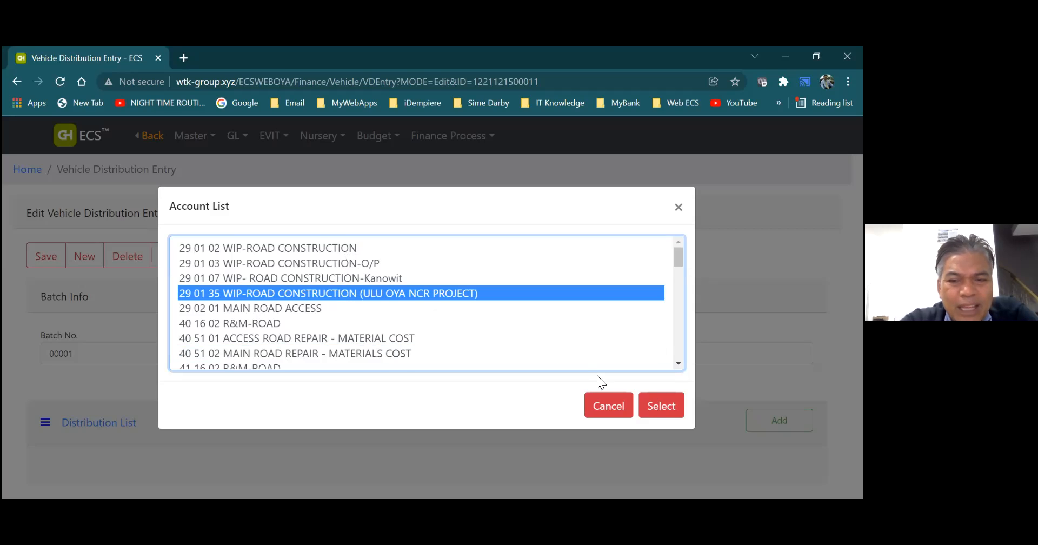
left_click(661, 407)
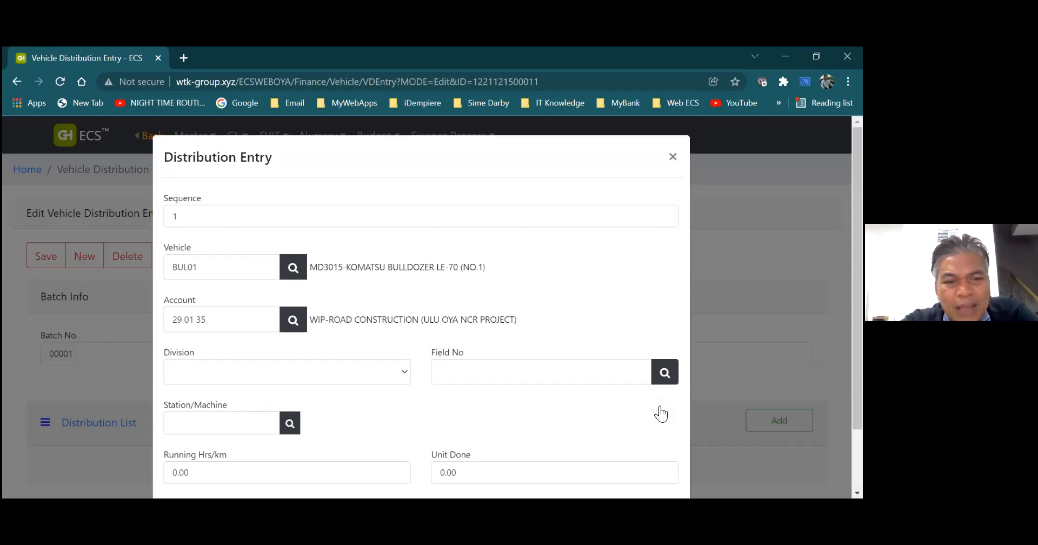
- Set the distribution entry's division to 1-DIVISION 1 and its field number to 001
left_click(406, 371)
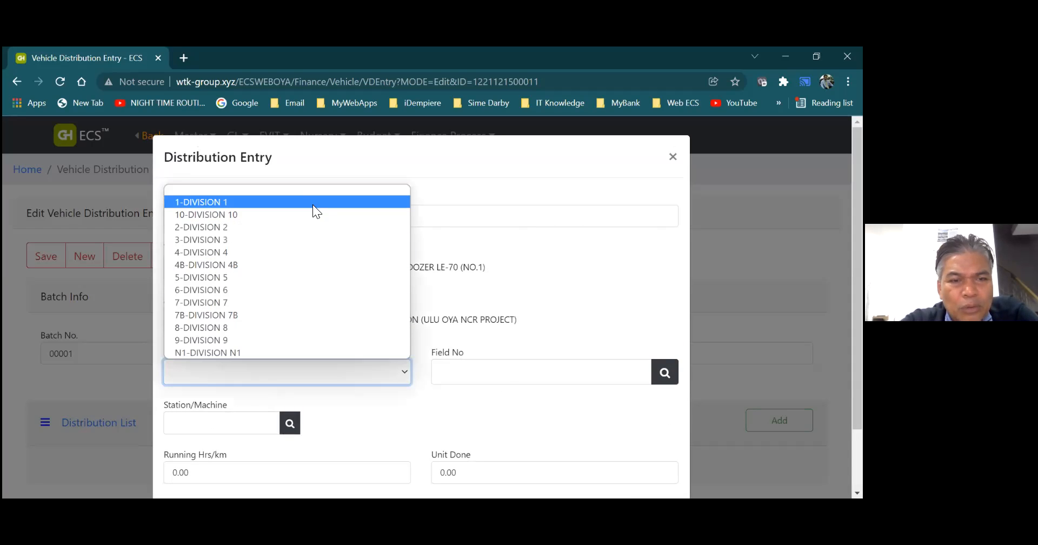
left_click(313, 204)
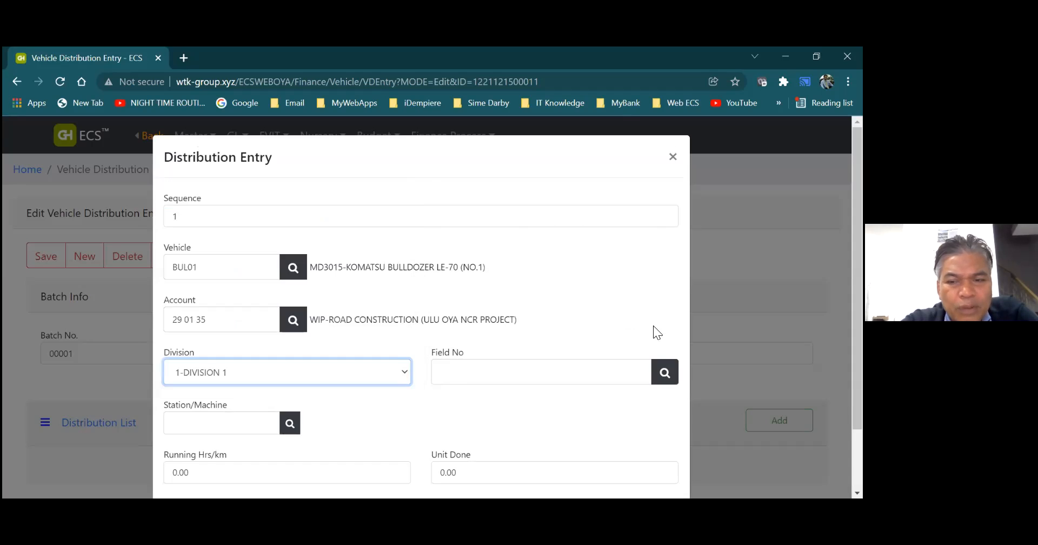
left_click(664, 372)
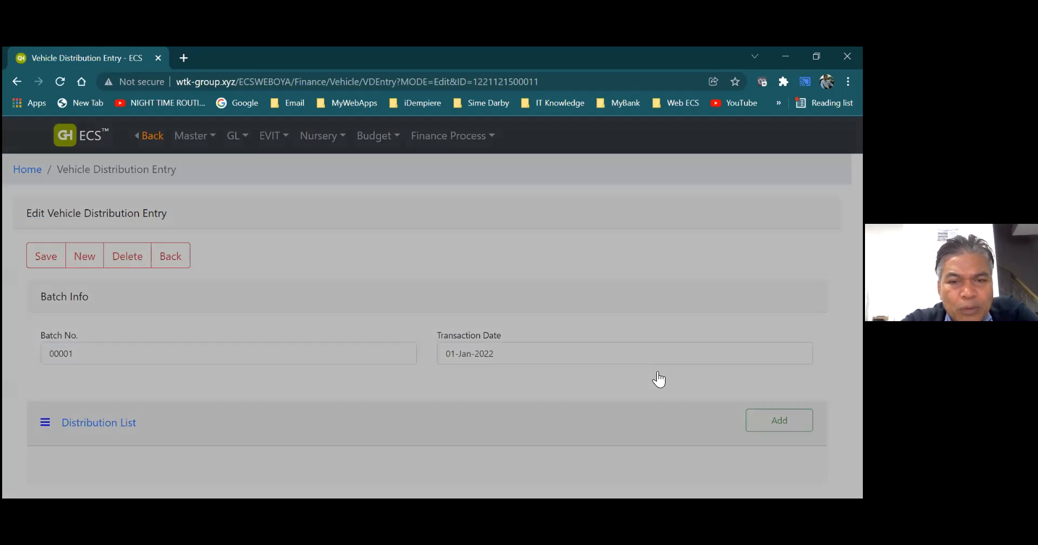
left_click(565, 357)
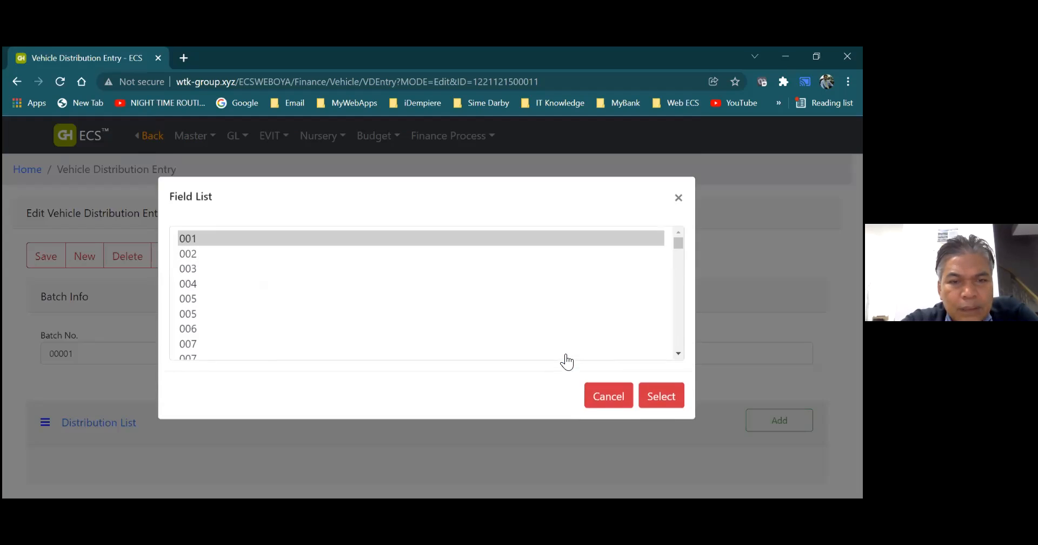
left_click(658, 406)
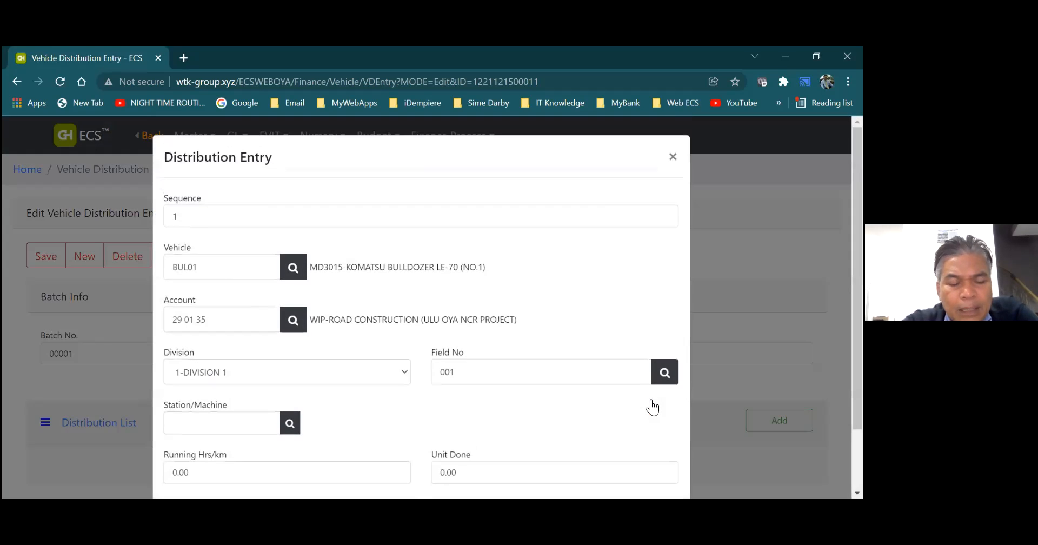
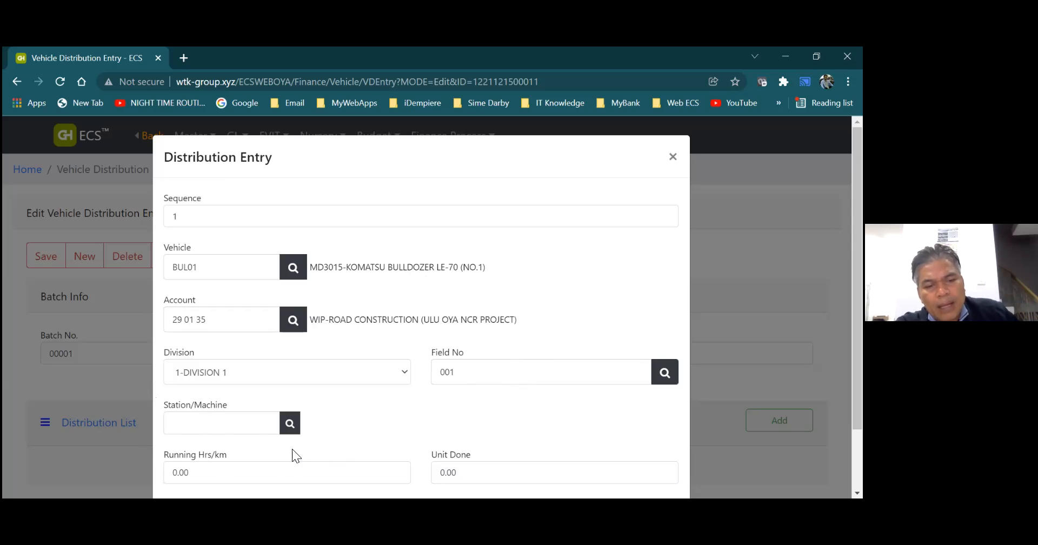
- Set the distribution entry's running hours to 2 and try to save the entry
left_click(277, 478)
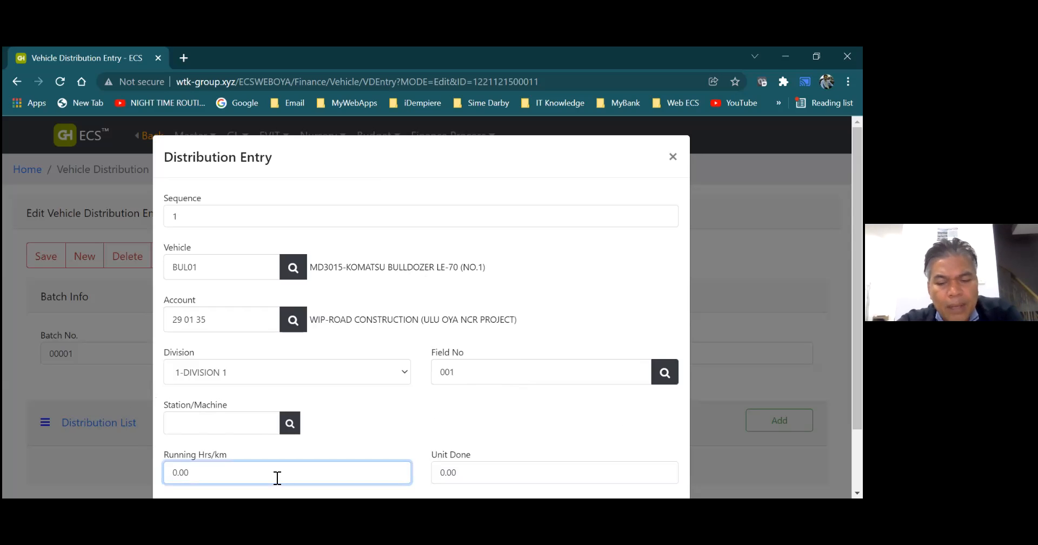
key("BackSpace")
key("BackSpace")
key("BackSpace")
key("BackSpace")
type("2")
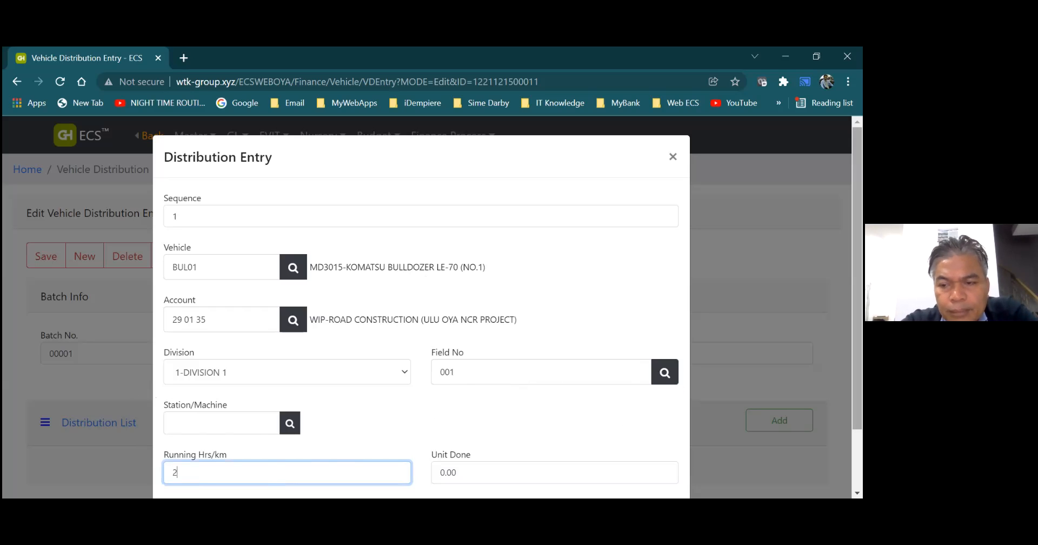
scroll(422, 308, "down", 1)
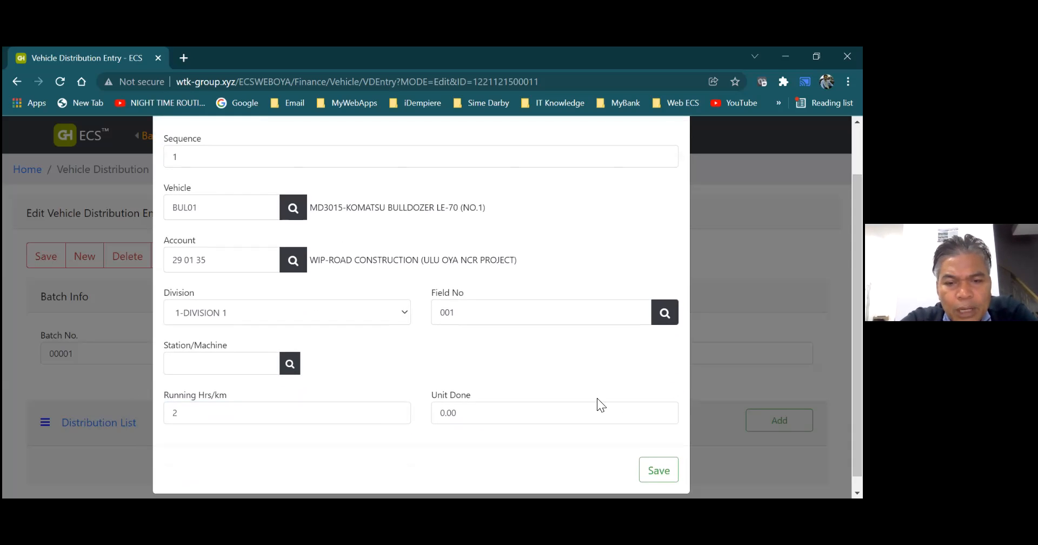
left_click(492, 413)
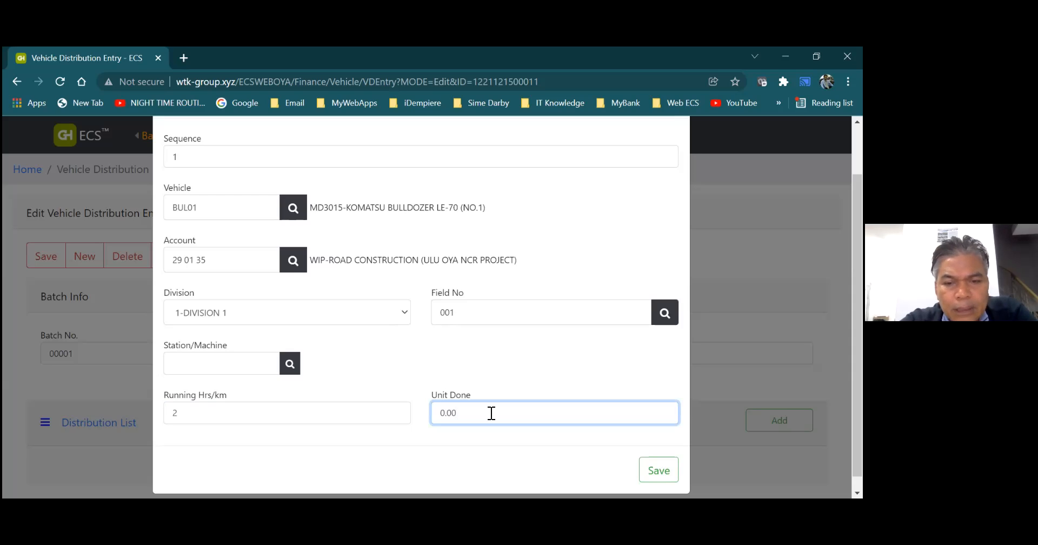
left_click(657, 481)
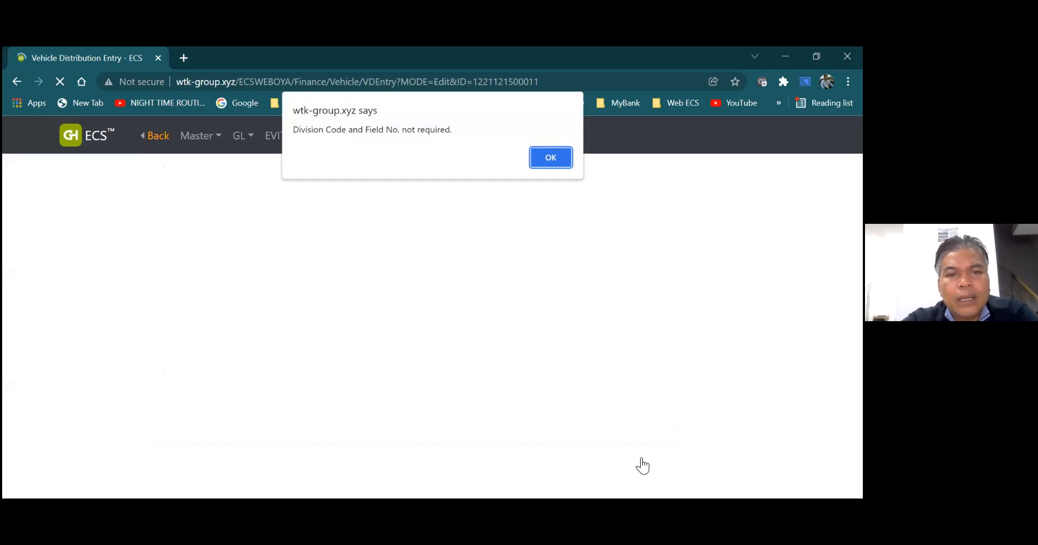
left_click(556, 162)
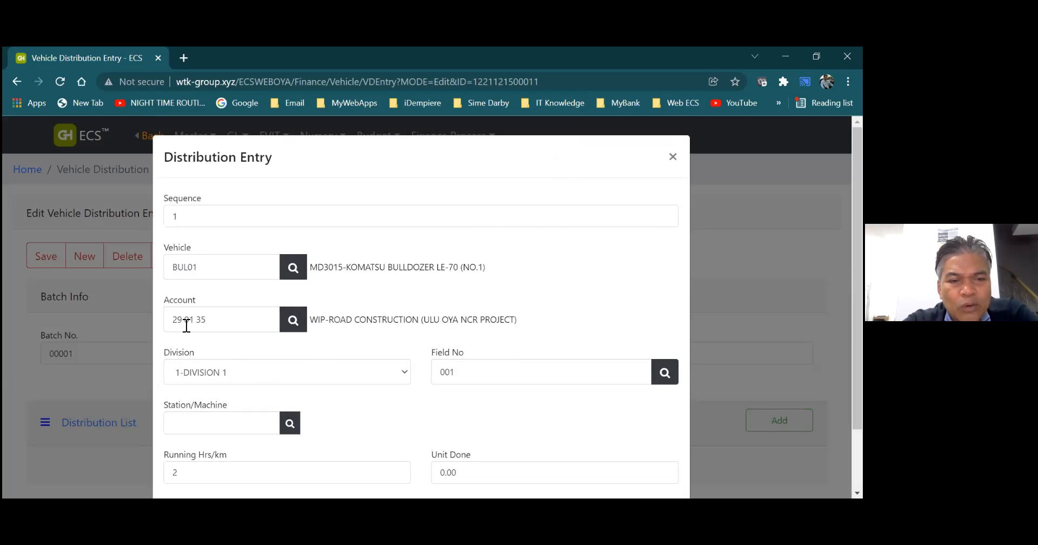
- Search the accounts for "road" and change the entry's account to 52 15 19 FIELD ROAD MAINTENANCE - VEHICLE RUNNING
left_click(293, 320)
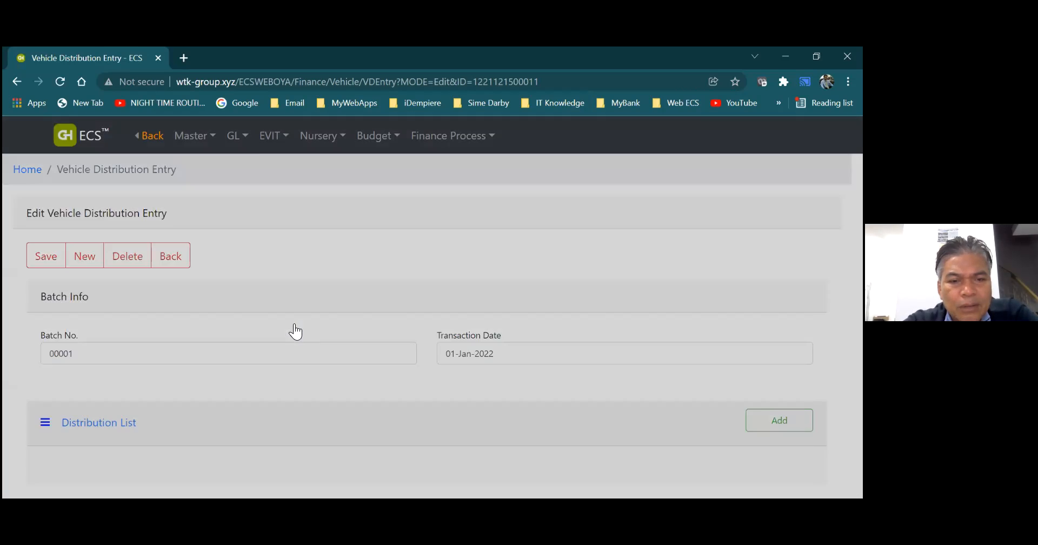
left_click(362, 301)
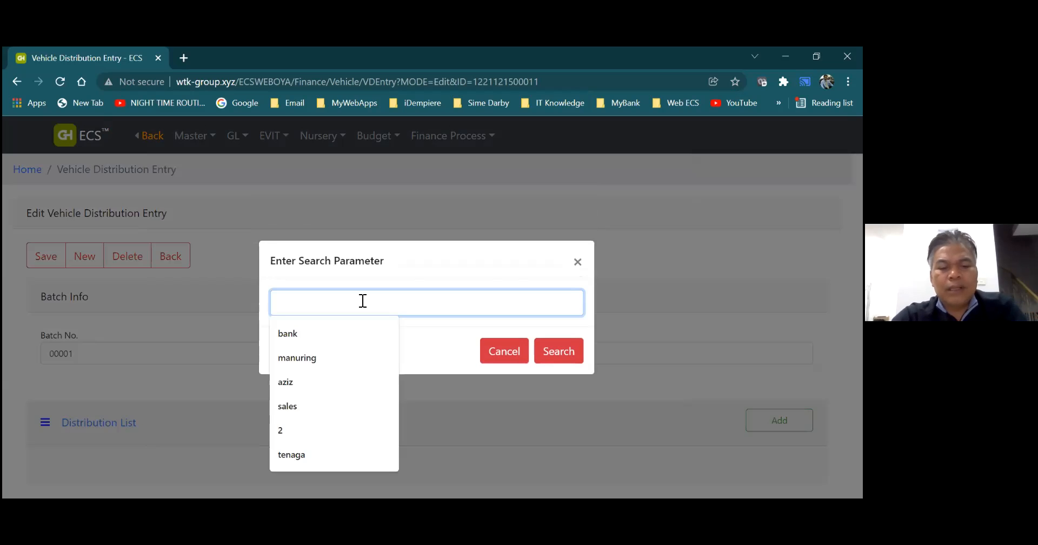
type("road")
left_click(546, 355)
left_click(548, 357)
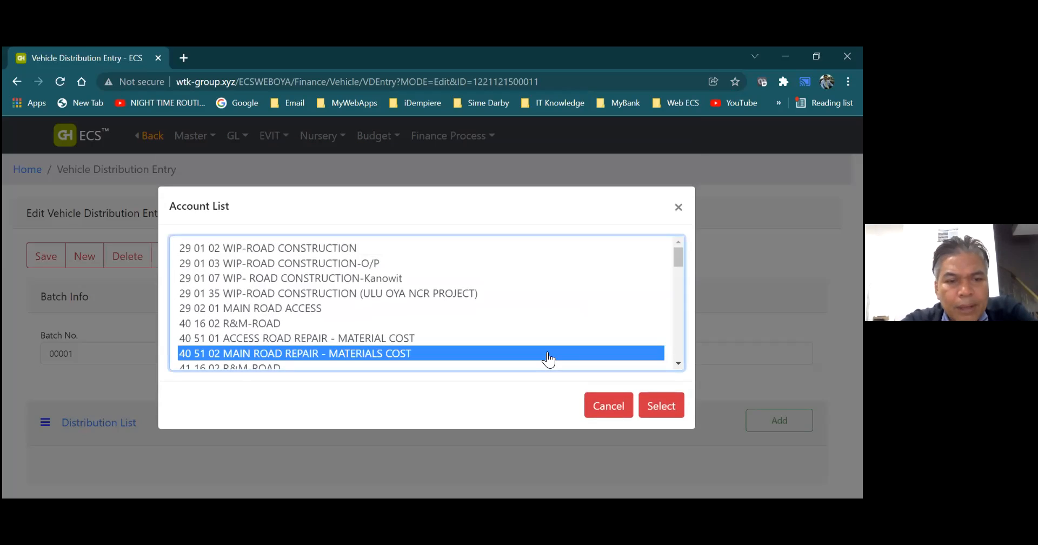
left_click(678, 363)
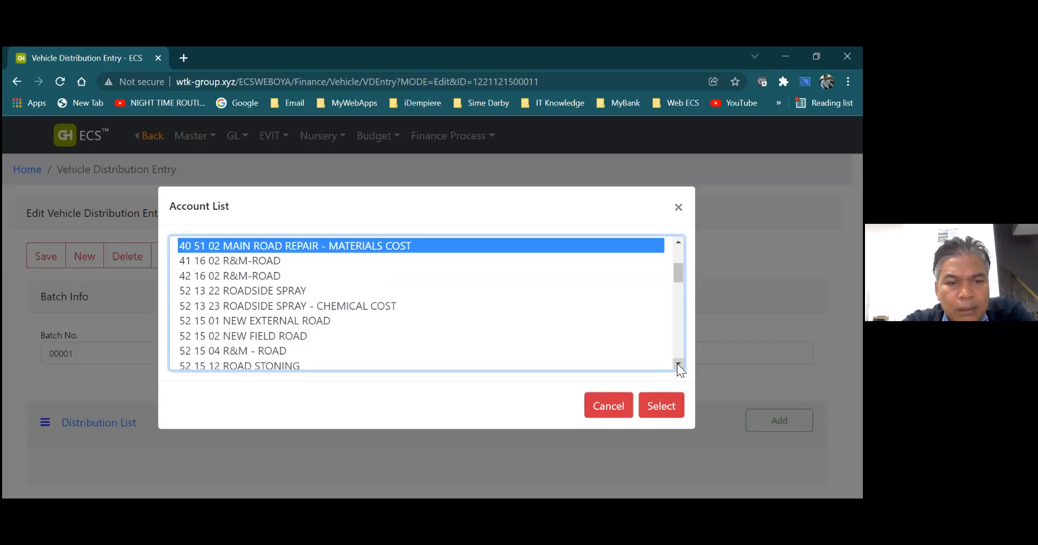
left_click(678, 364)
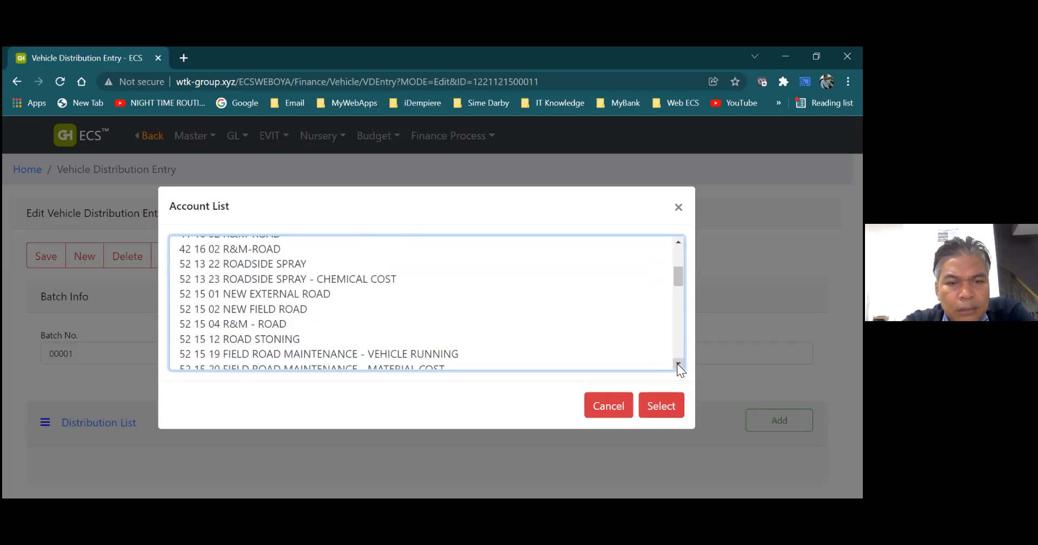
left_click(678, 364)
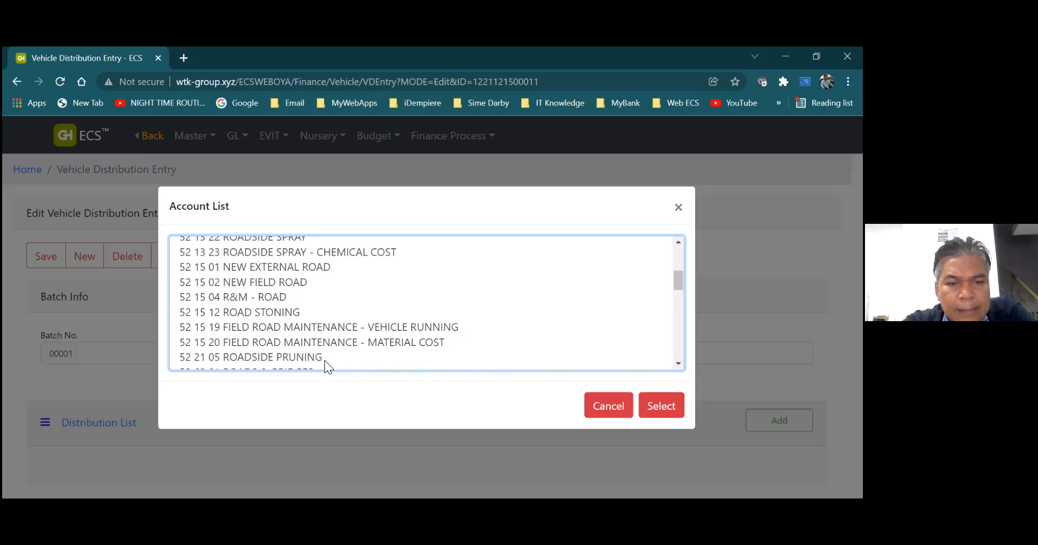
left_click(311, 327)
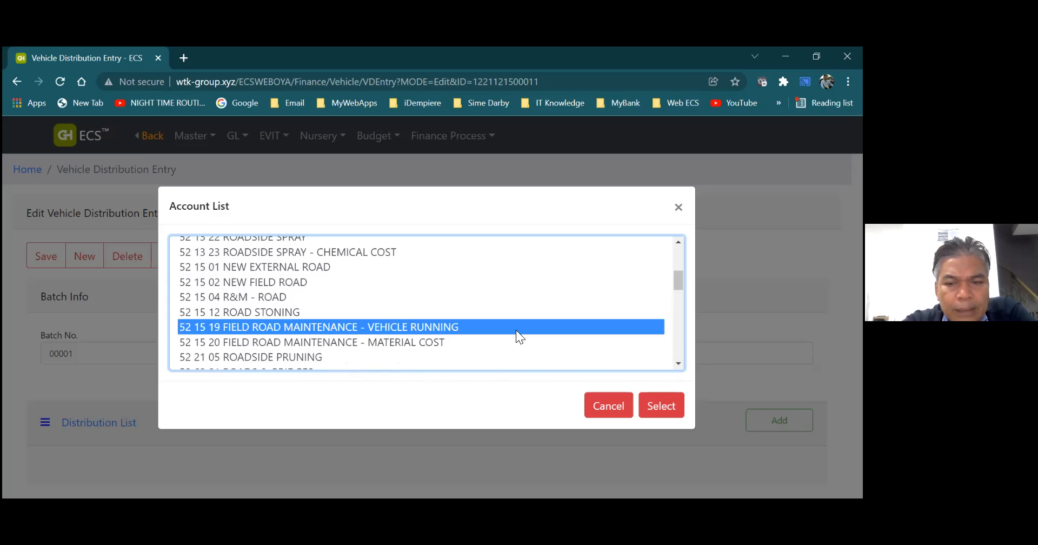
left_click(654, 401)
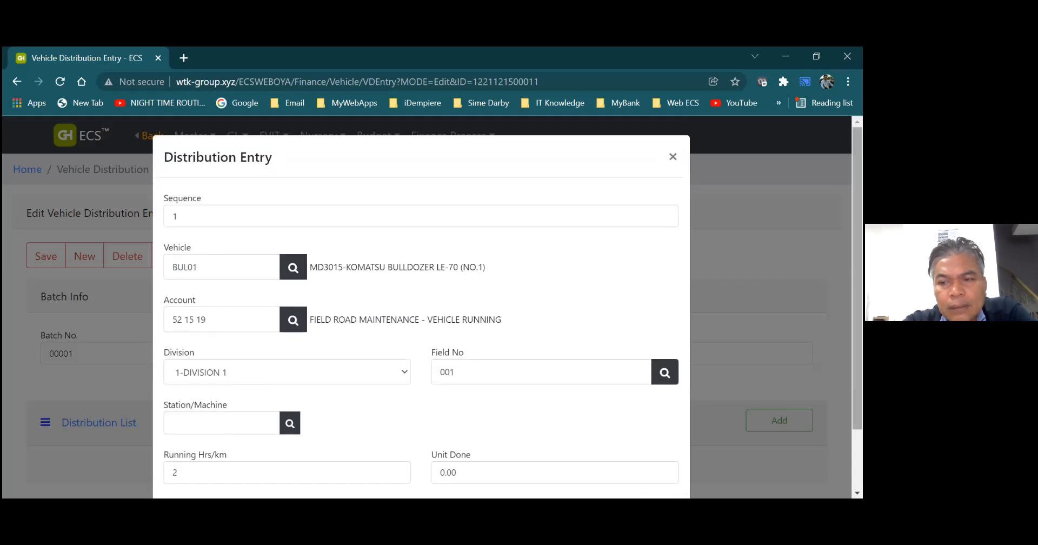
- Save the distribution entry and the edited vehicle distribution batch
scroll(857, 302, "down", 2)
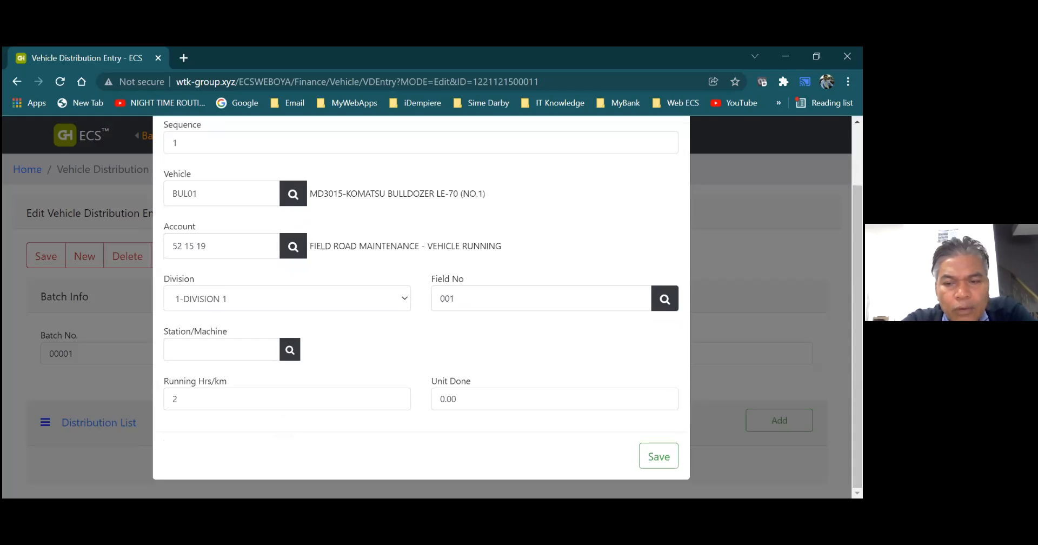
left_click(661, 460)
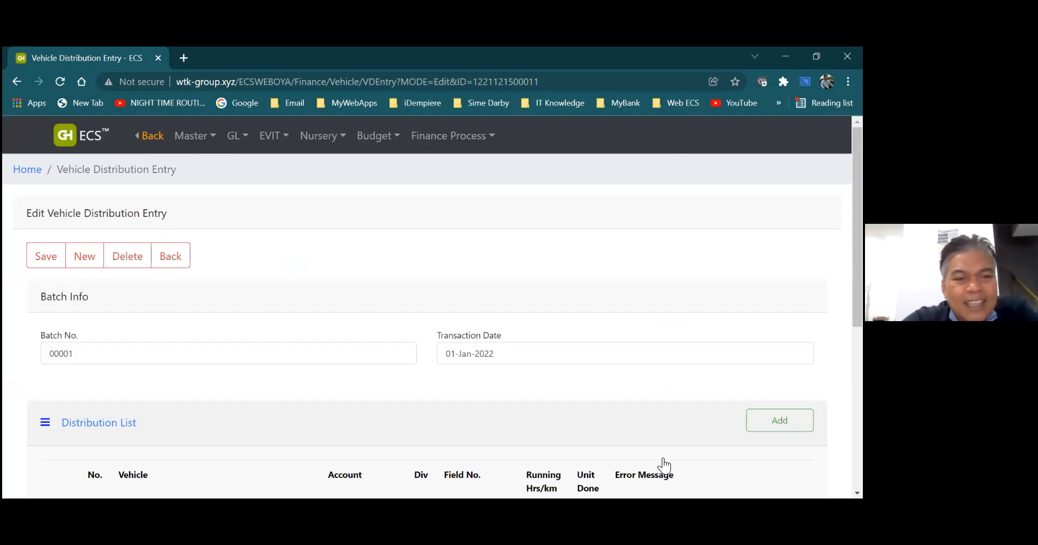
left_click(50, 263)
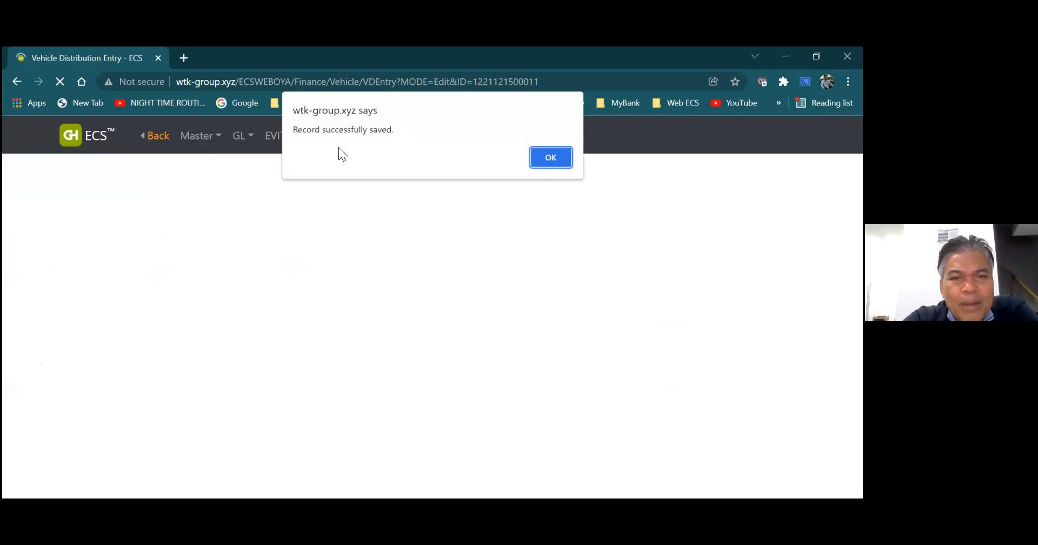
left_click(548, 155)
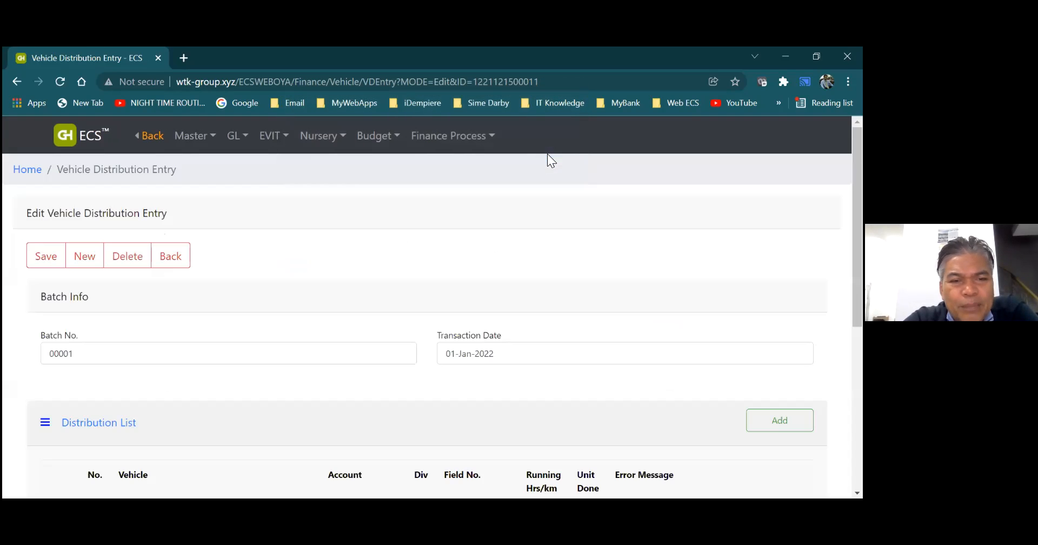
- Return to the vehicle distribution list and validate the January 2022 batch
left_click(172, 258)
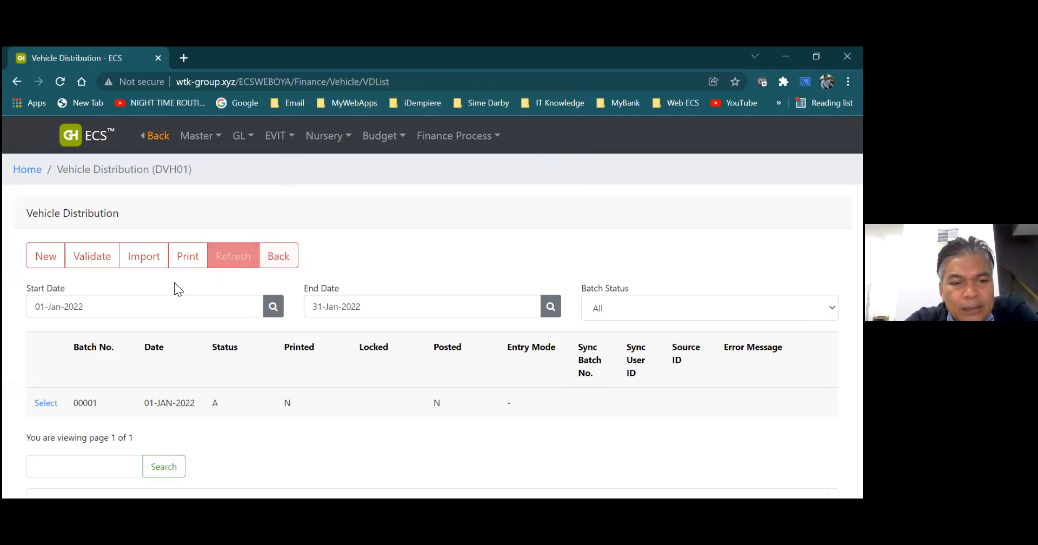
left_click(102, 258)
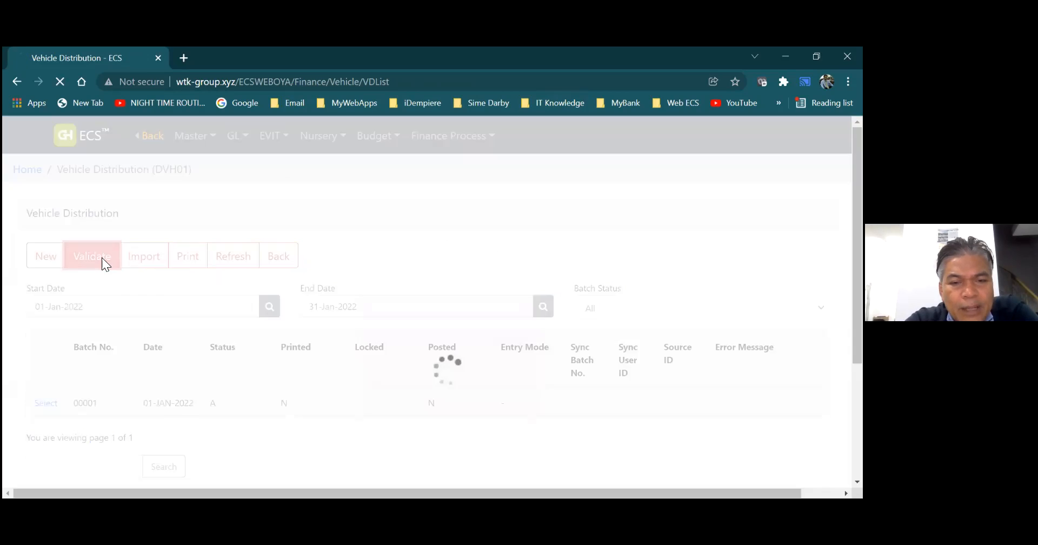
left_click(544, 159)
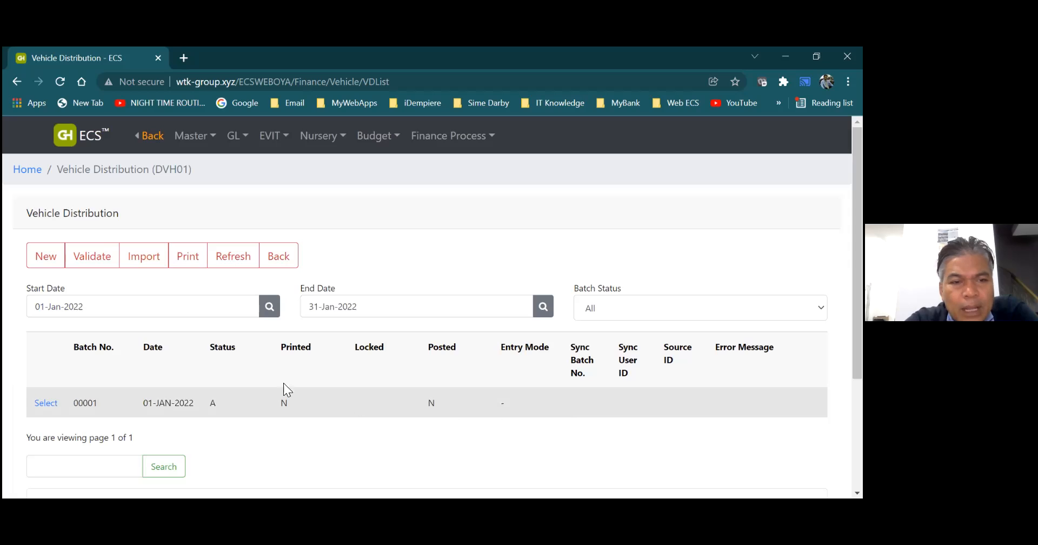
- Print the VHR0200D Vehicle Distribution Edit Report for 202201 as PDF, then close it and return to the batch list
left_click(186, 257)
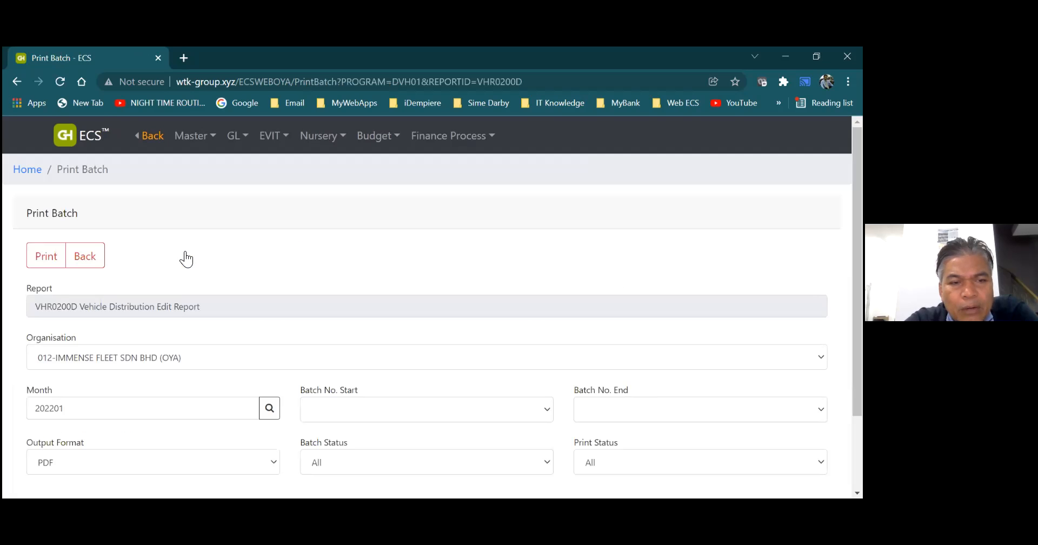
left_click(54, 257)
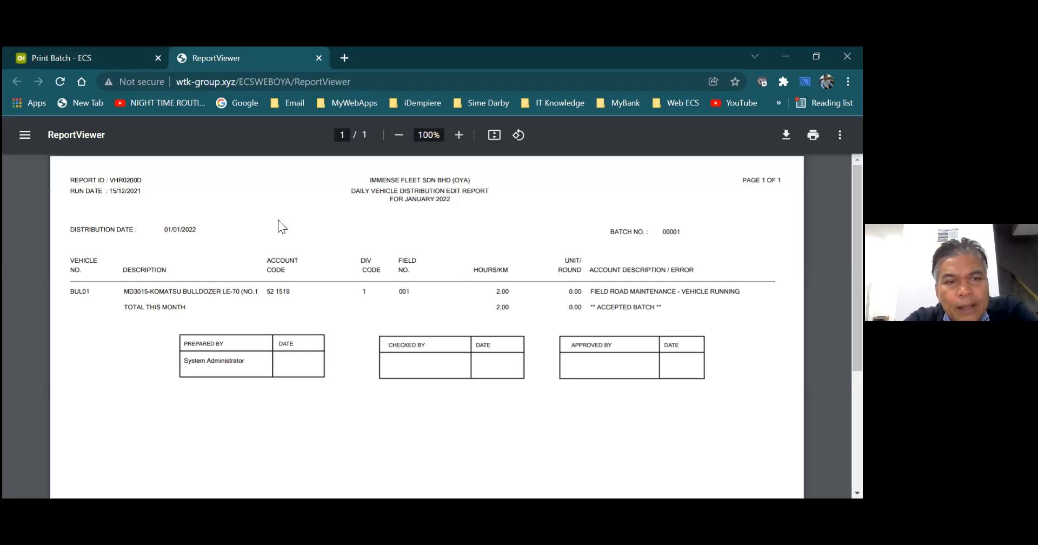
left_click(318, 58)
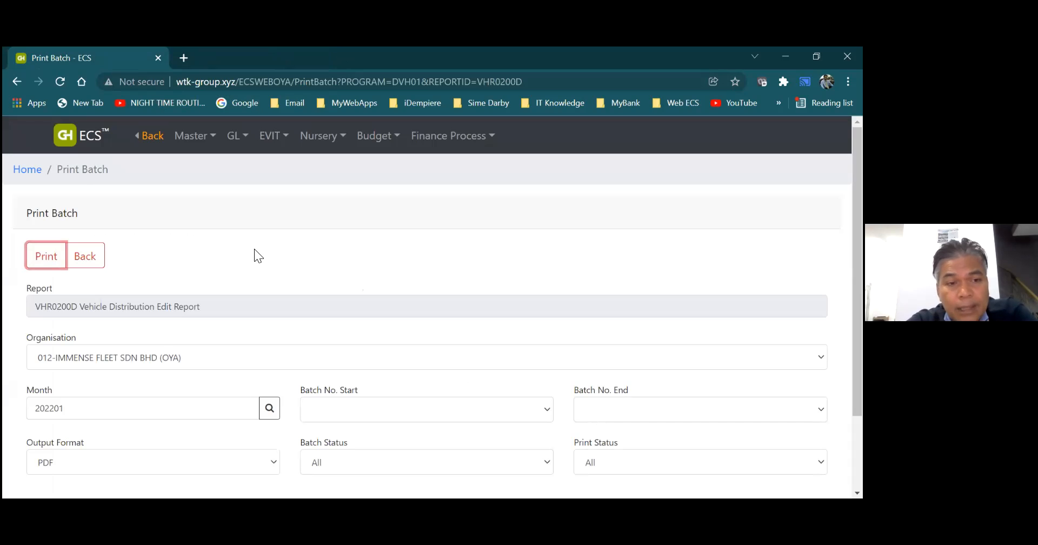
left_click(91, 257)
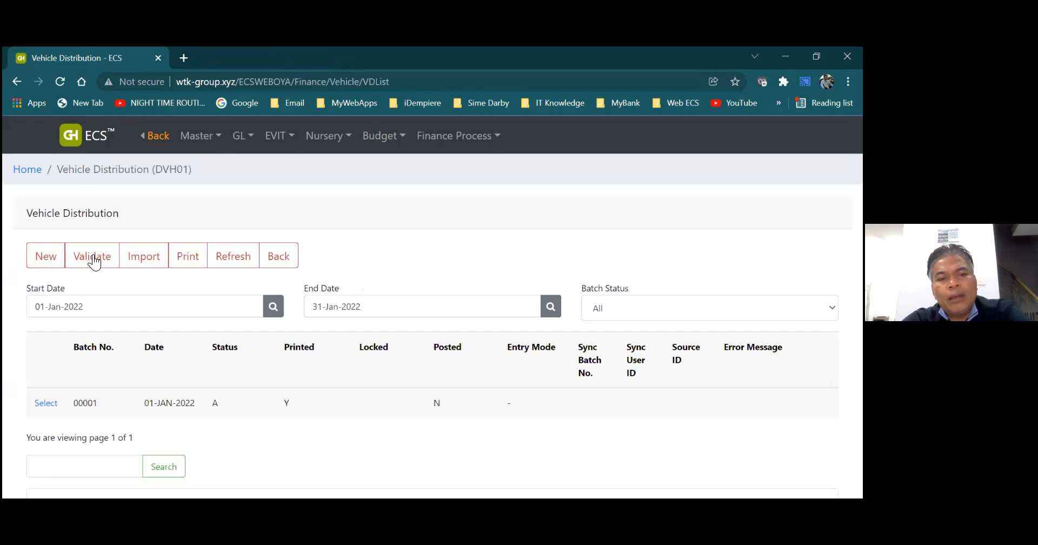
- Generate and preview the VHR0400D Vehicle Distribution Update Report for 202201 as PDF, then close the report and its print options
left_click(277, 258)
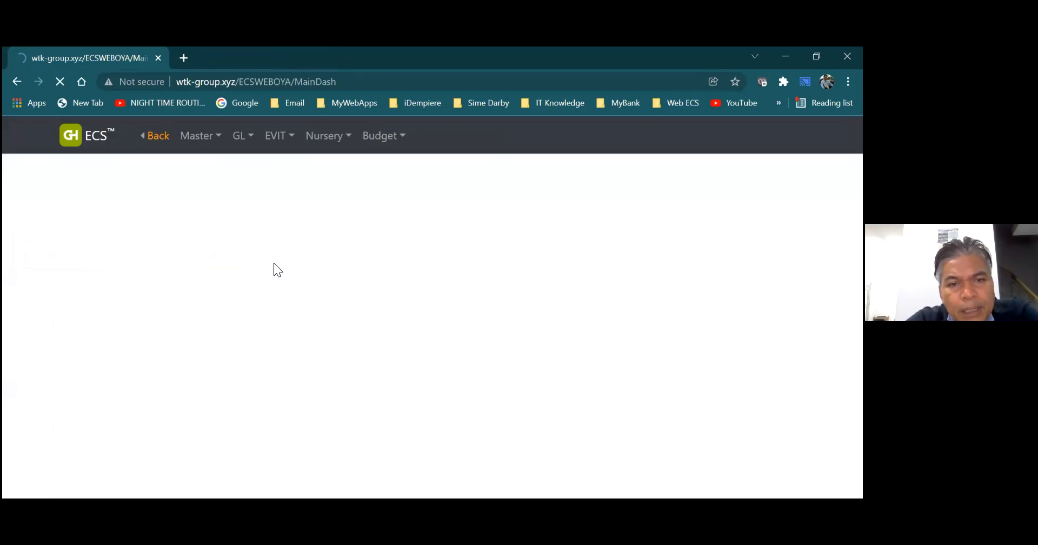
left_click(274, 135)
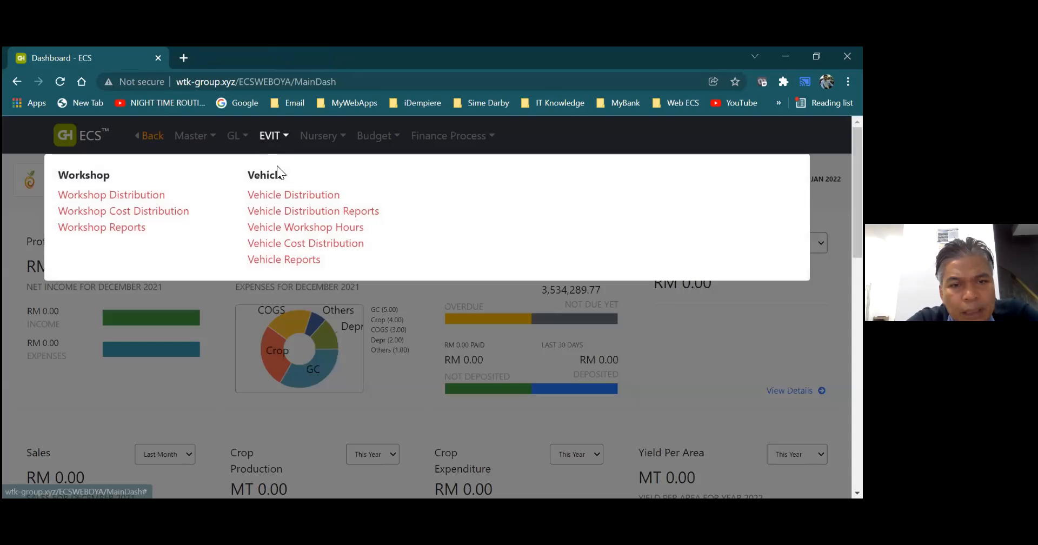
left_click(292, 210)
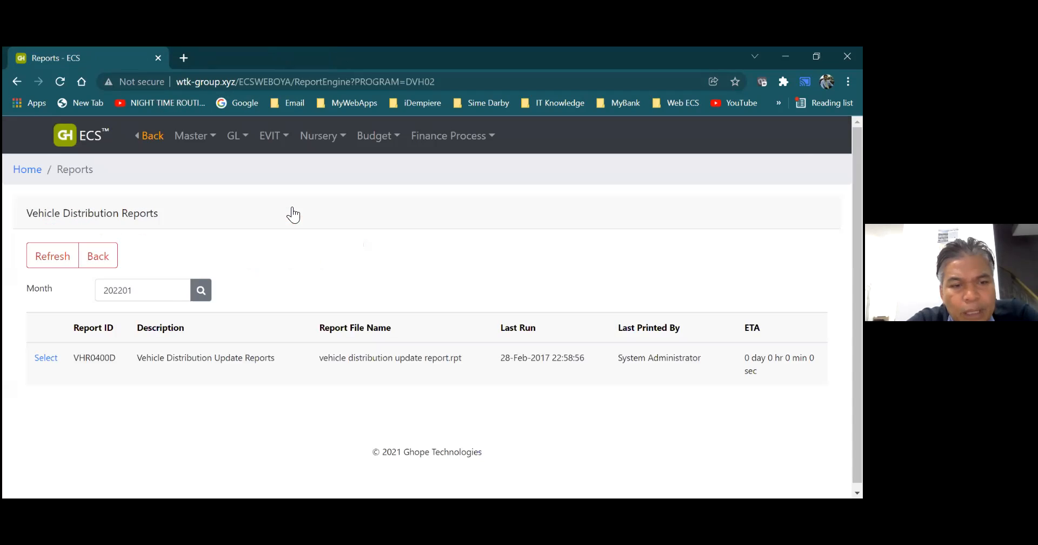
left_click(47, 357)
left_click(637, 418)
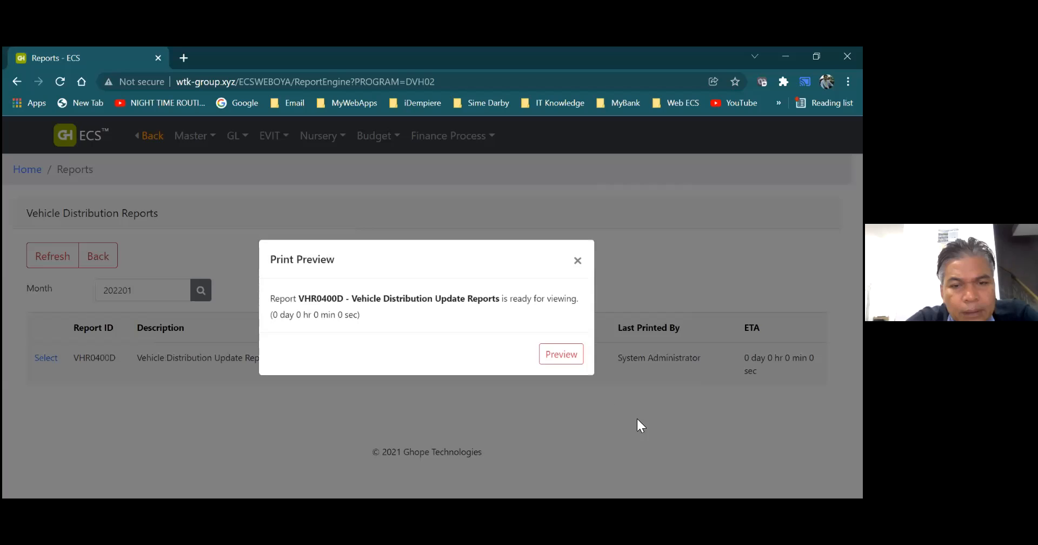
left_click(575, 356)
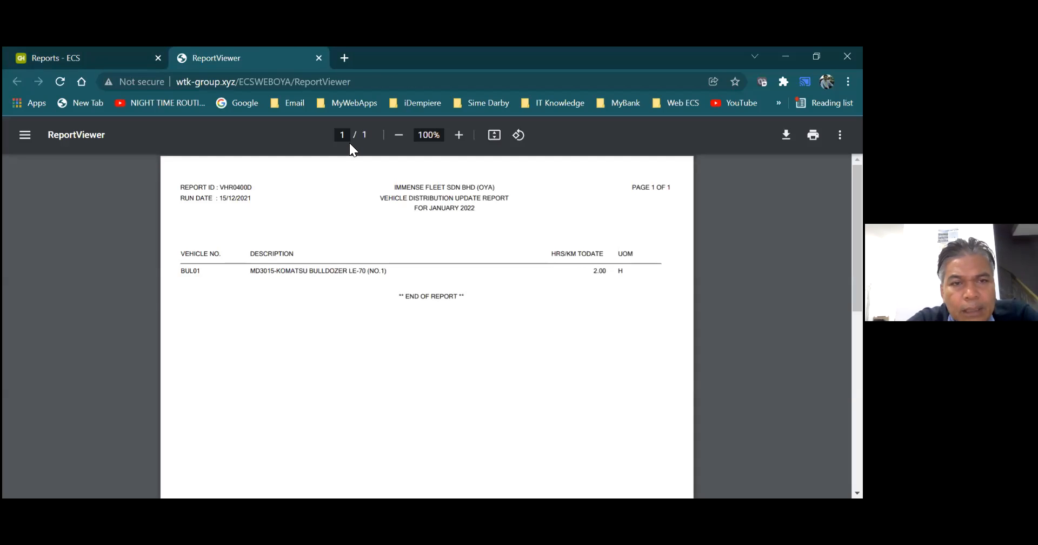
left_click(320, 58)
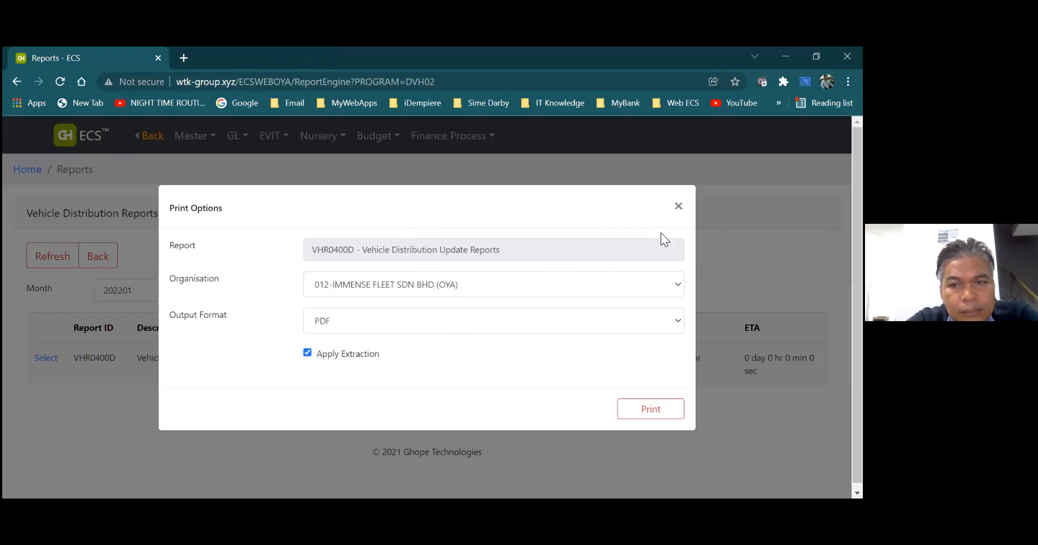
left_click(678, 206)
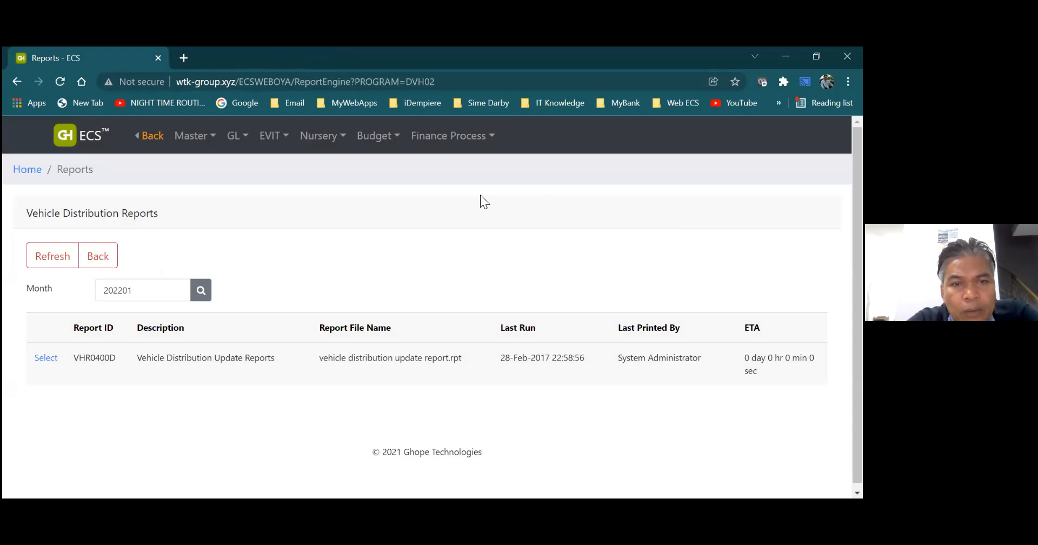
- Leave the distribution reports and open the Vehicle Workshop Hours list
left_click(102, 262)
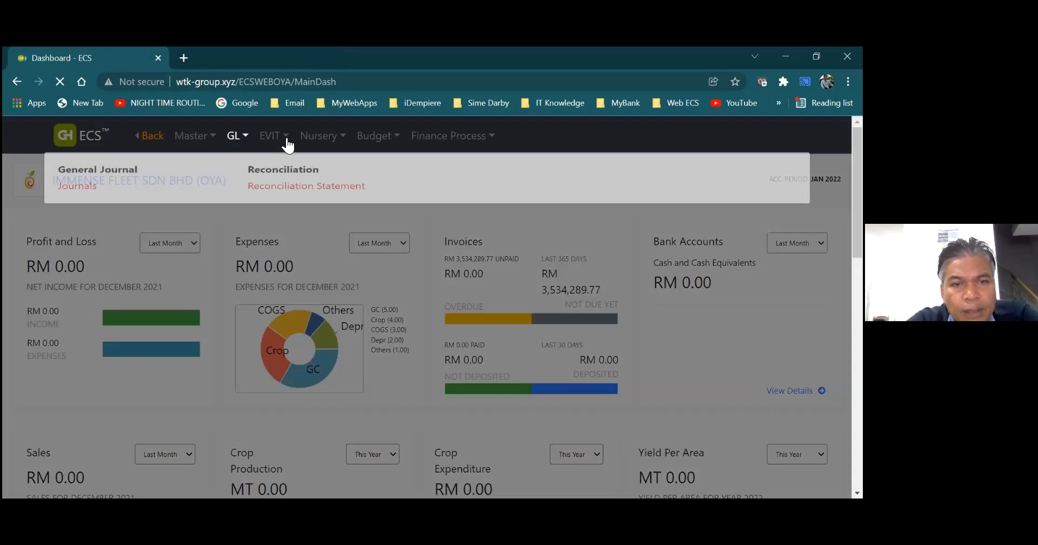
mouse_move(286, 139)
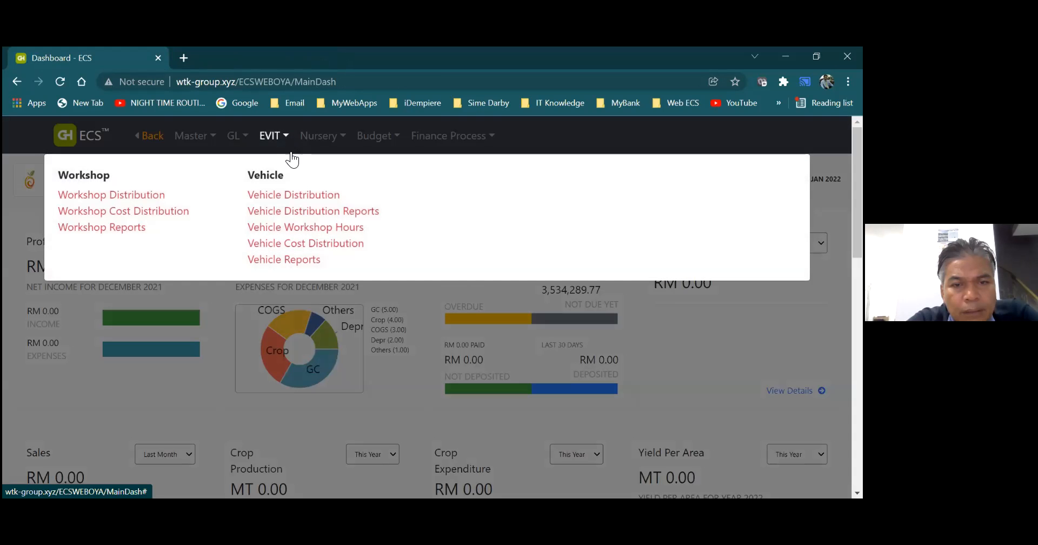
left_click(305, 232)
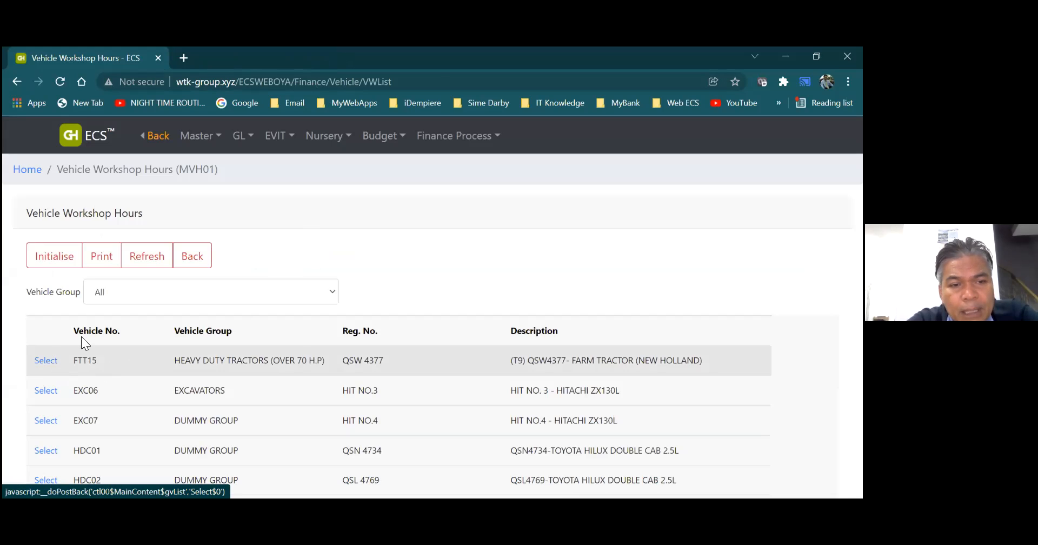
- Leave the workshop hours list, open Vehicle Cost Distribution for January 2022, and cancel without running it
left_click(190, 262)
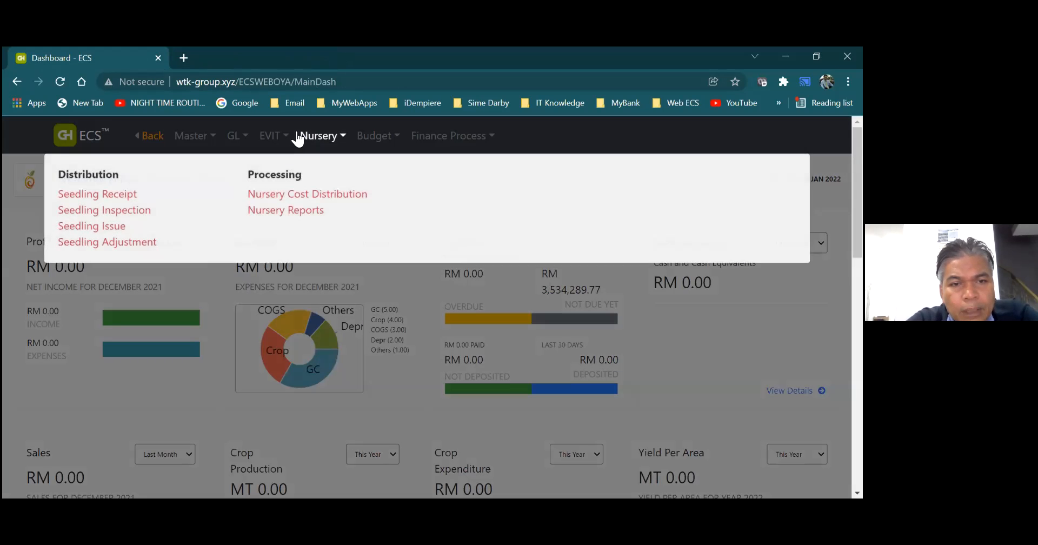
mouse_move(287, 139)
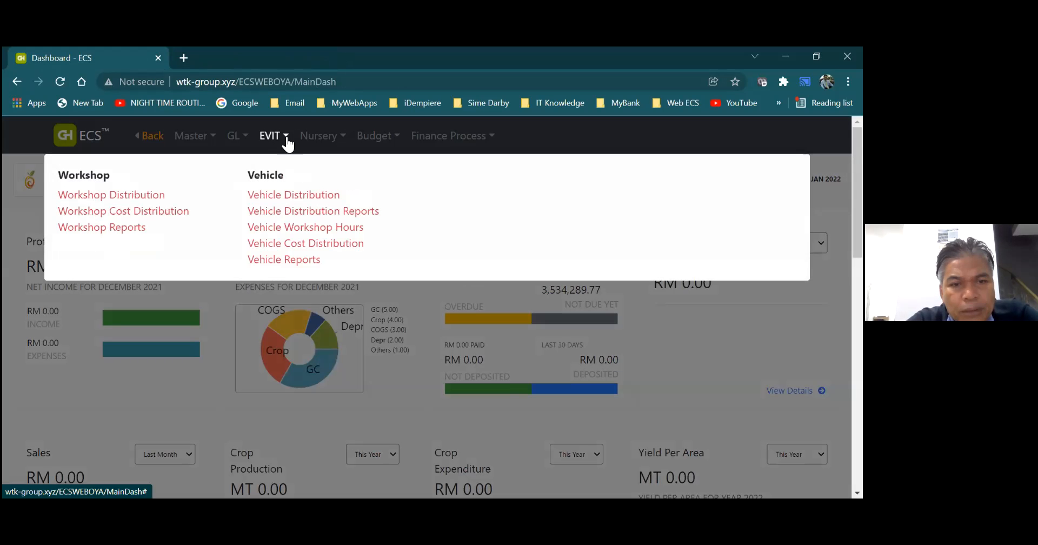
left_click(306, 250)
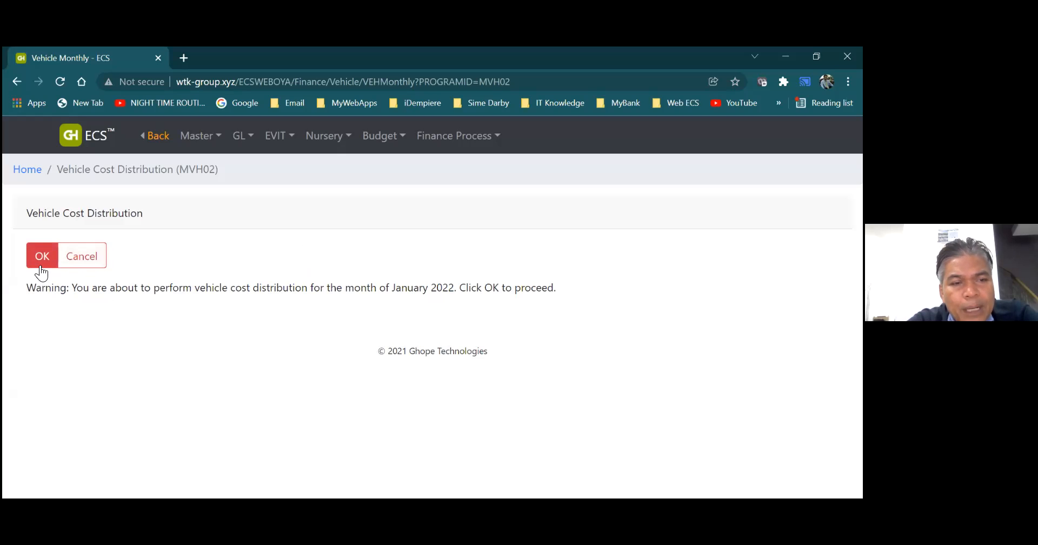
left_click(74, 263)
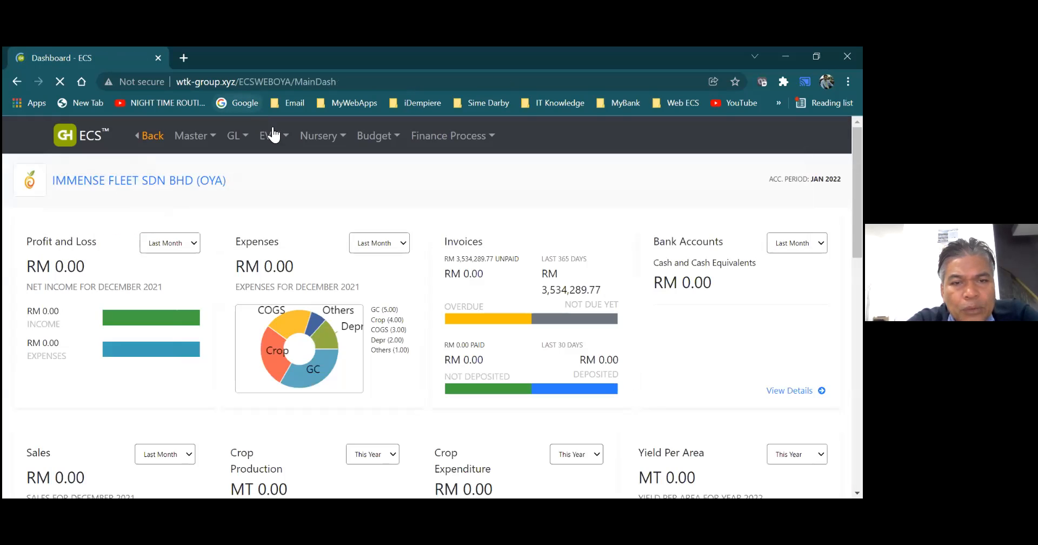
- Open Vehicle Reports, review the monthly reports offered for 202201, and return to the dashboard
mouse_move(292, 135)
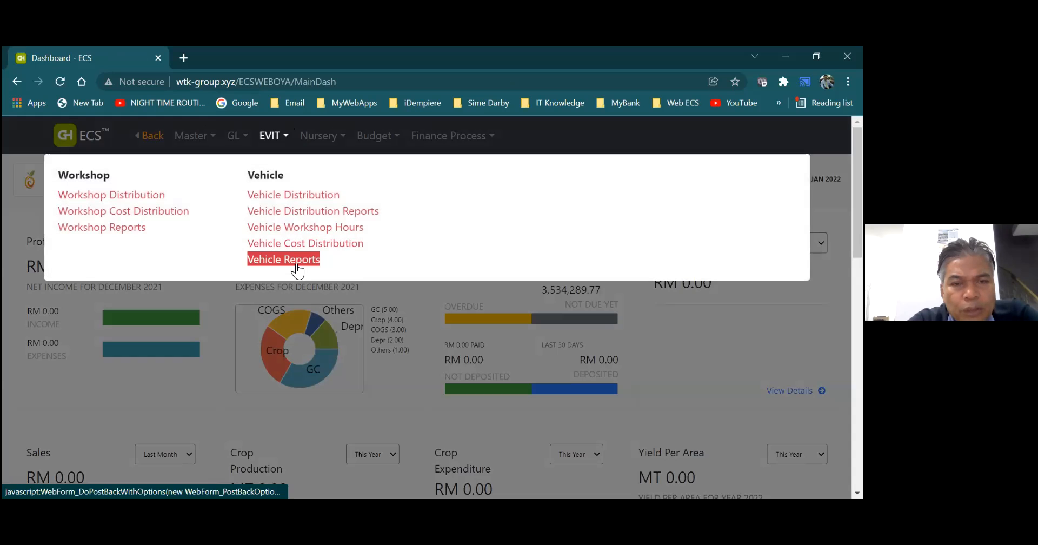
left_click(299, 263)
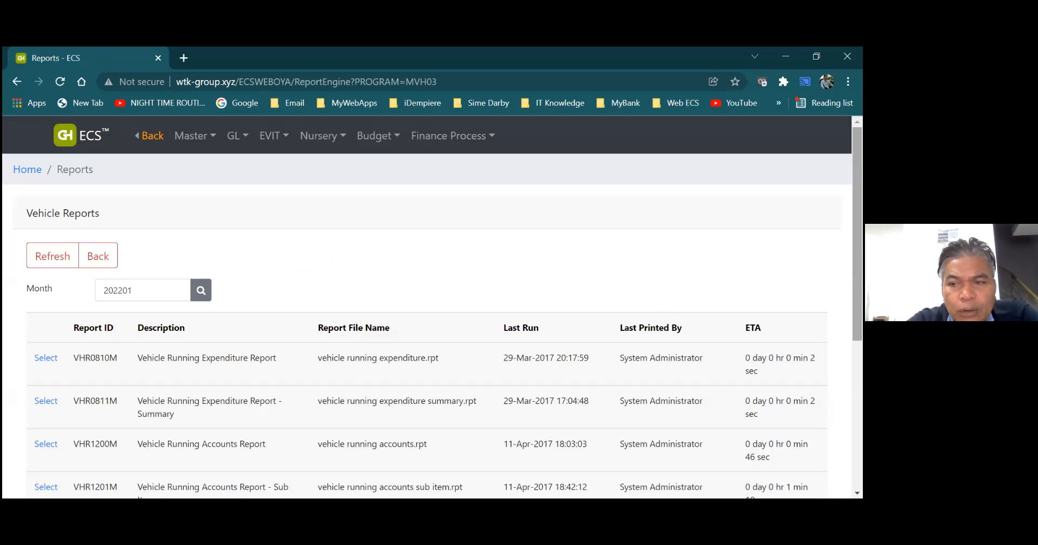
scroll(427, 324, "down", 3)
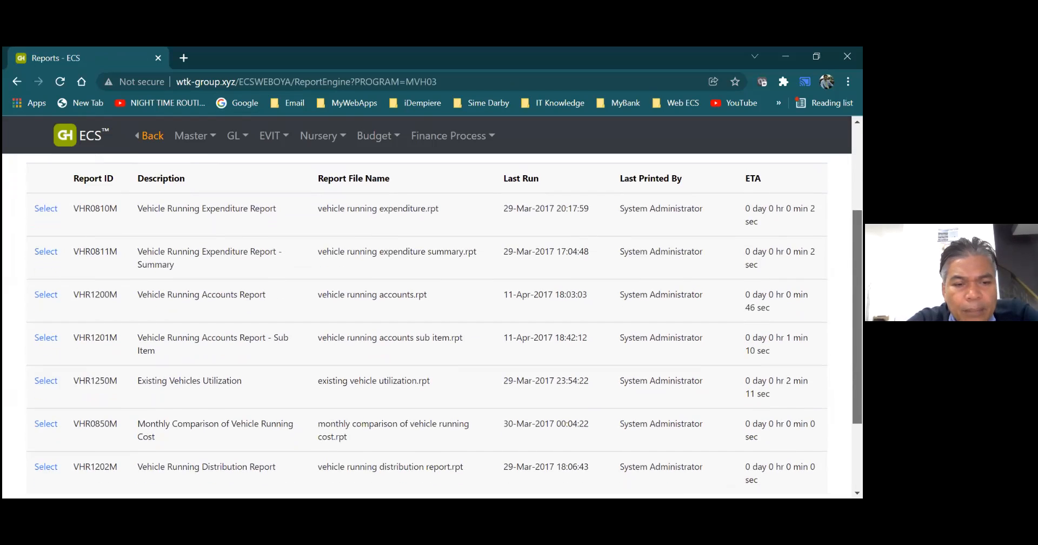
scroll(620, 285, "up", 1)
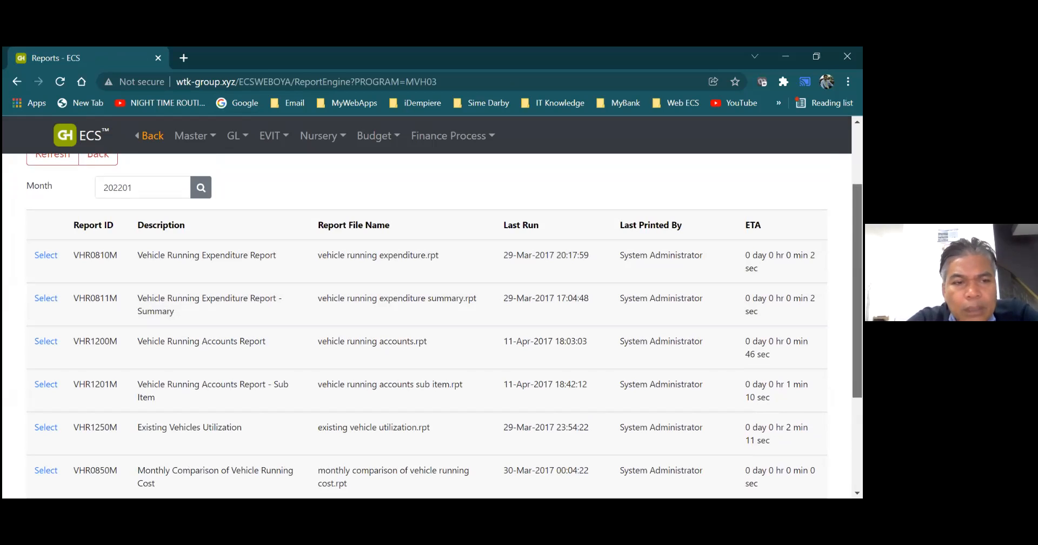
scroll(427, 324, "up", 1)
left_click(106, 211)
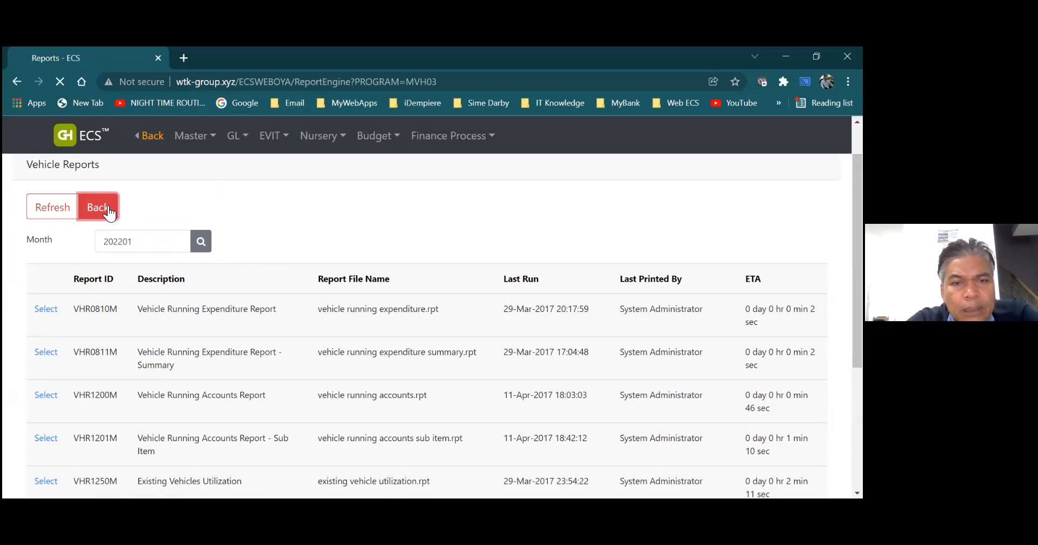
- Open the nursery's Seedling Receipt list and start a new nursery batch receipt
left_click(272, 156)
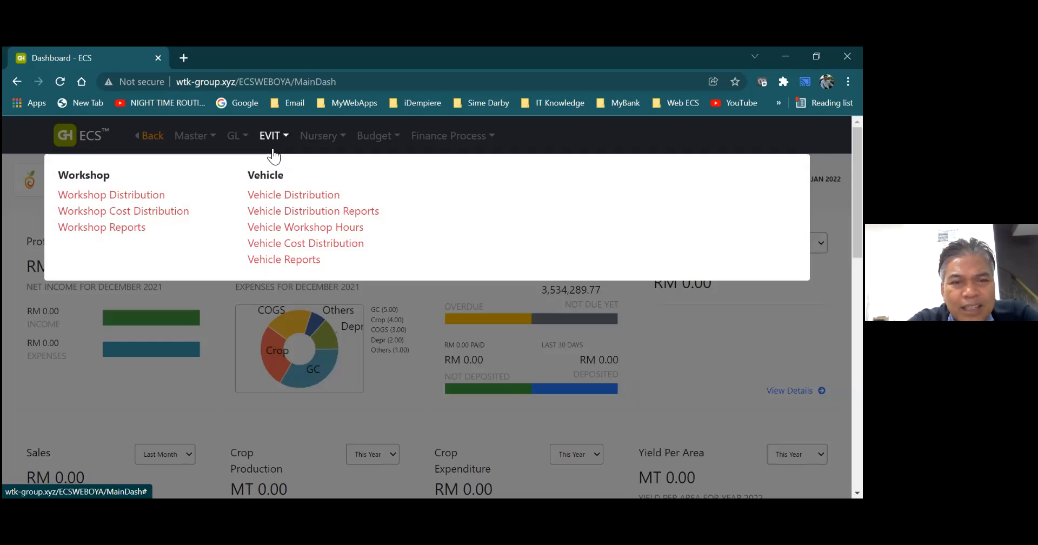
left_click(305, 145)
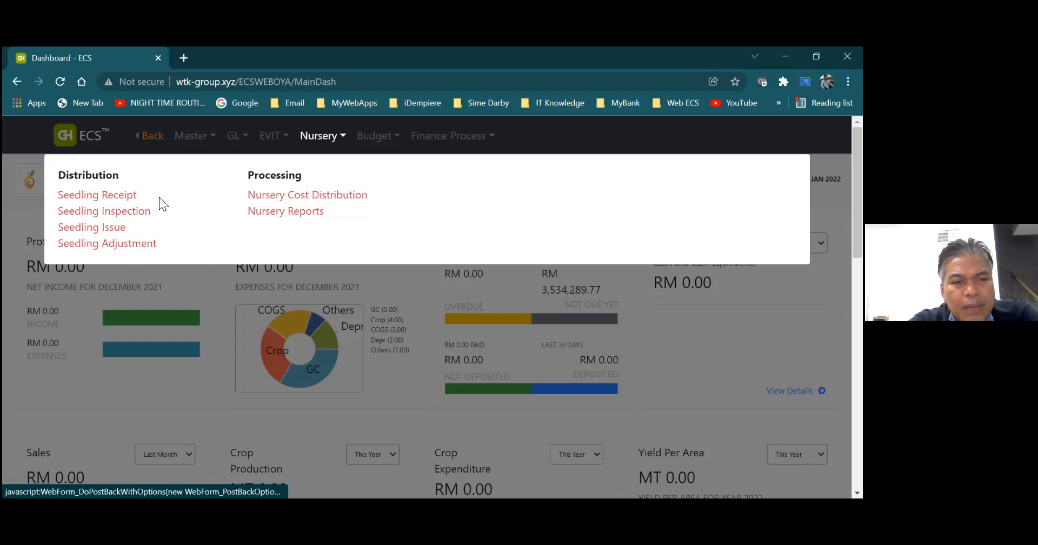
left_click(127, 196)
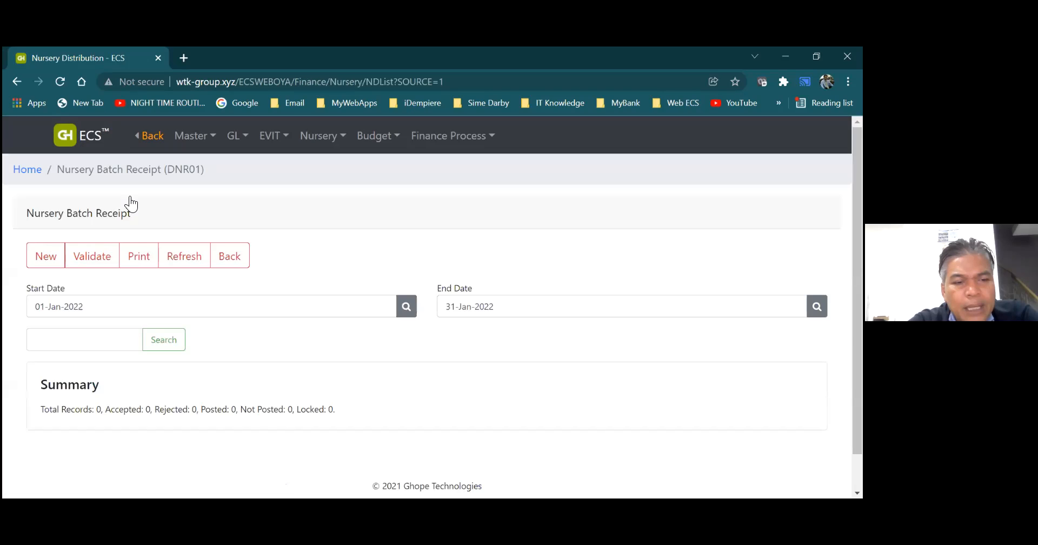
left_click(52, 265)
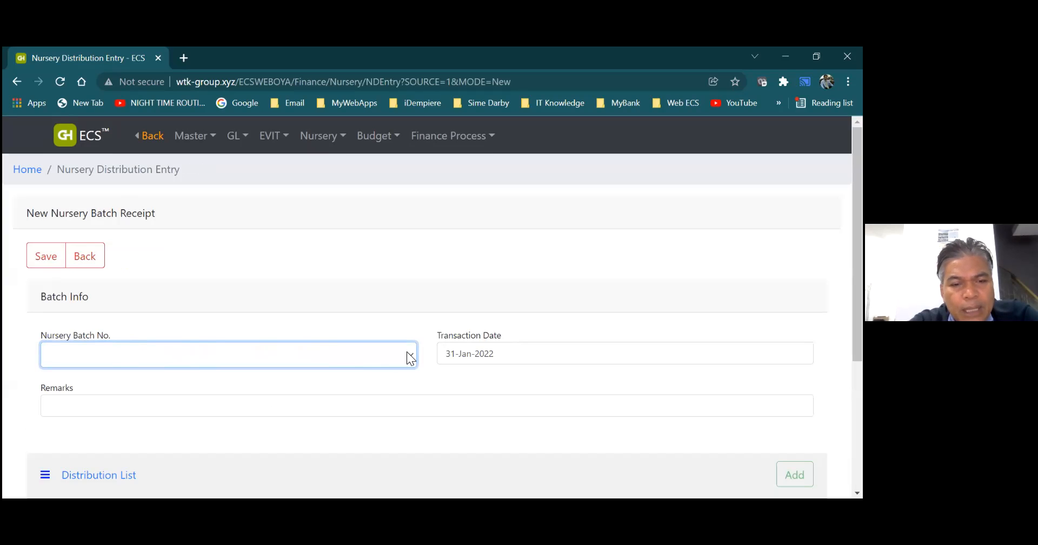
- Check the Nursery Batch No. choices and the Remarks field, then leave the receipt unsaved and return to the dashboard
left_click(352, 359)
left_click(349, 359)
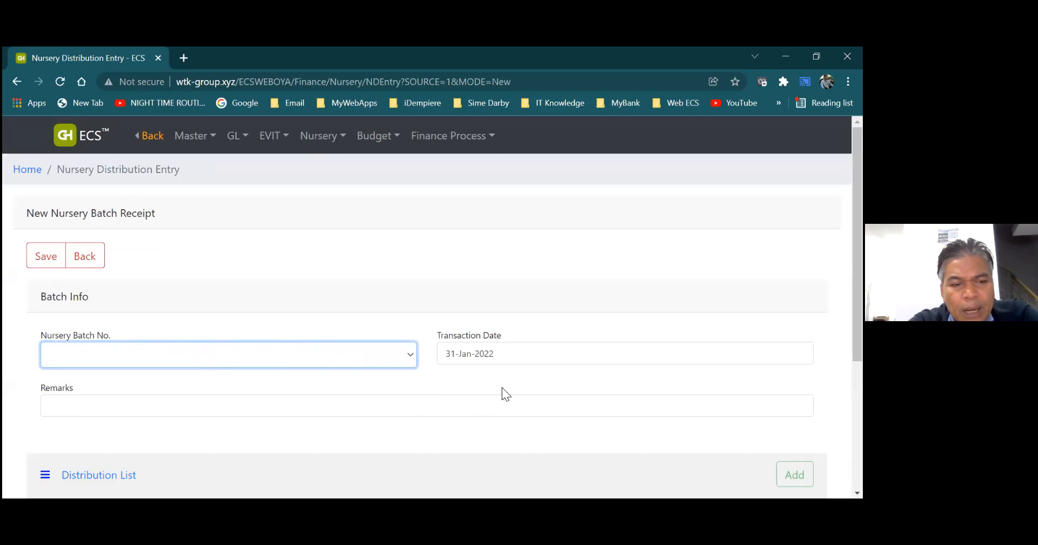
left_click(404, 406)
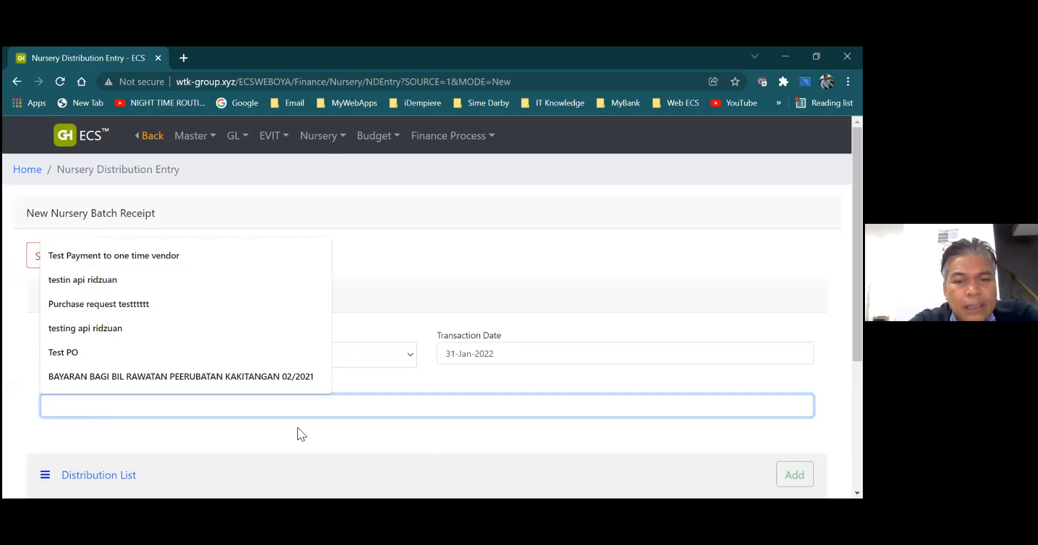
left_click(348, 436)
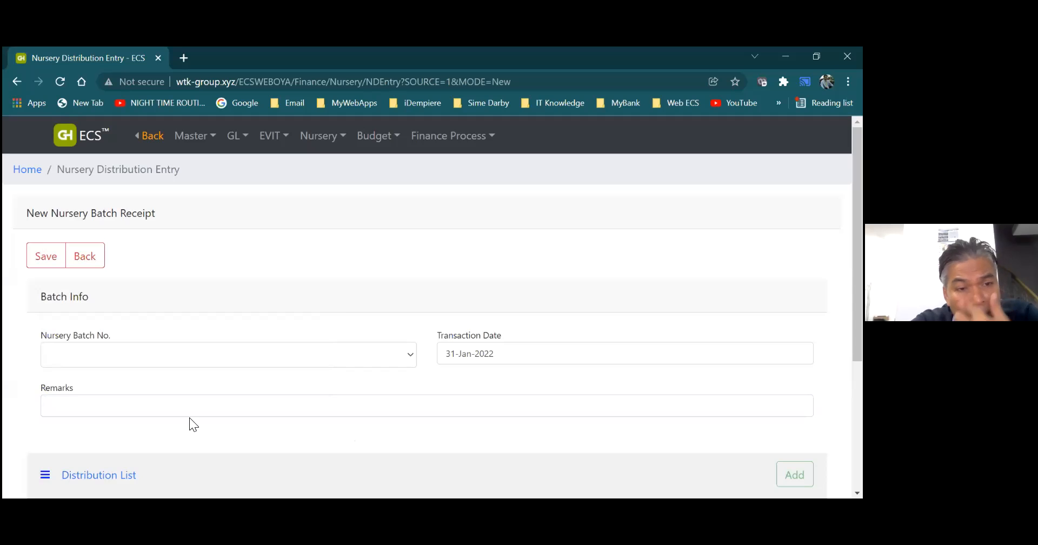
left_click(85, 256)
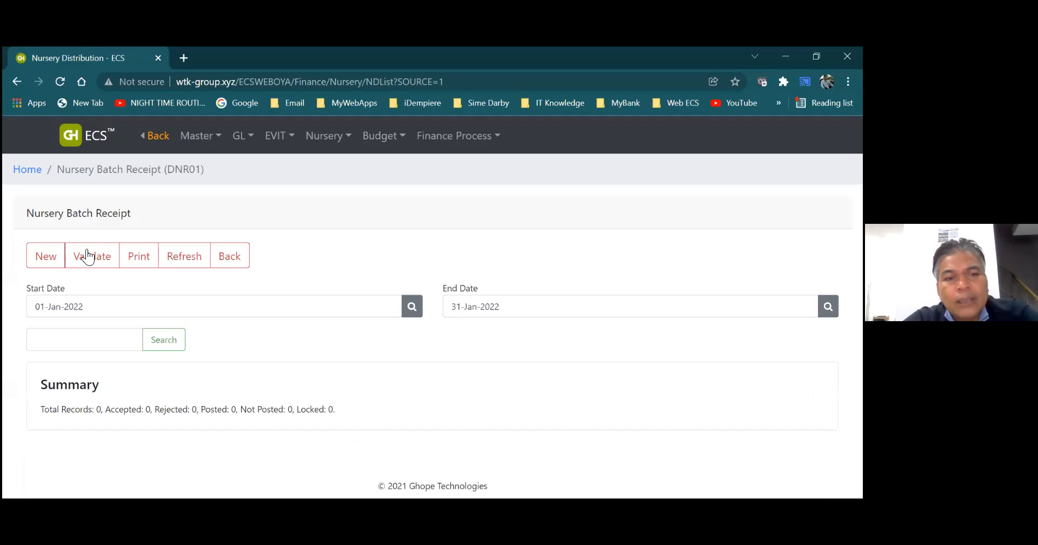
left_click(223, 257)
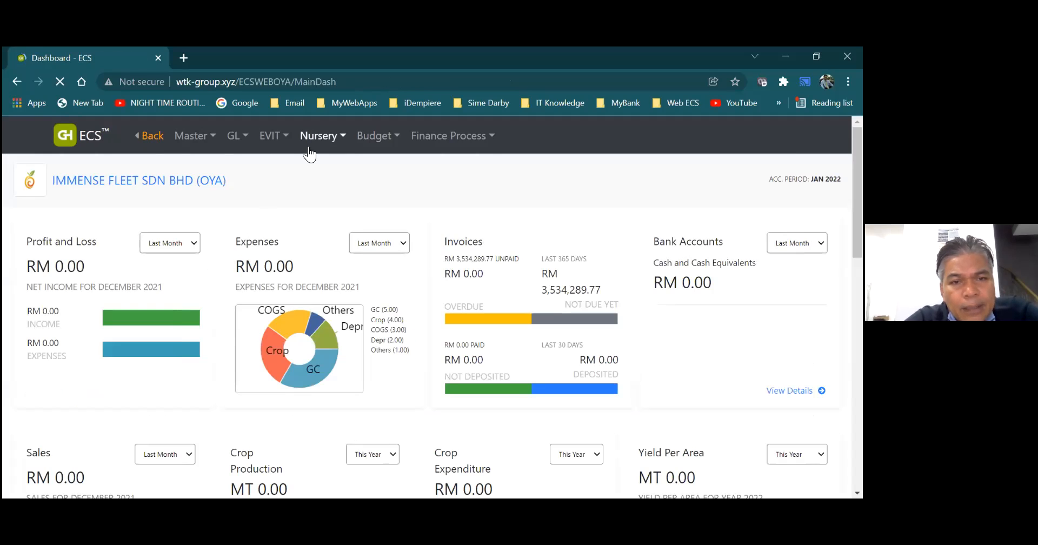
- Open Nursery Reports to view the reports offered for 202201, then return to the dashboard
left_click(316, 141)
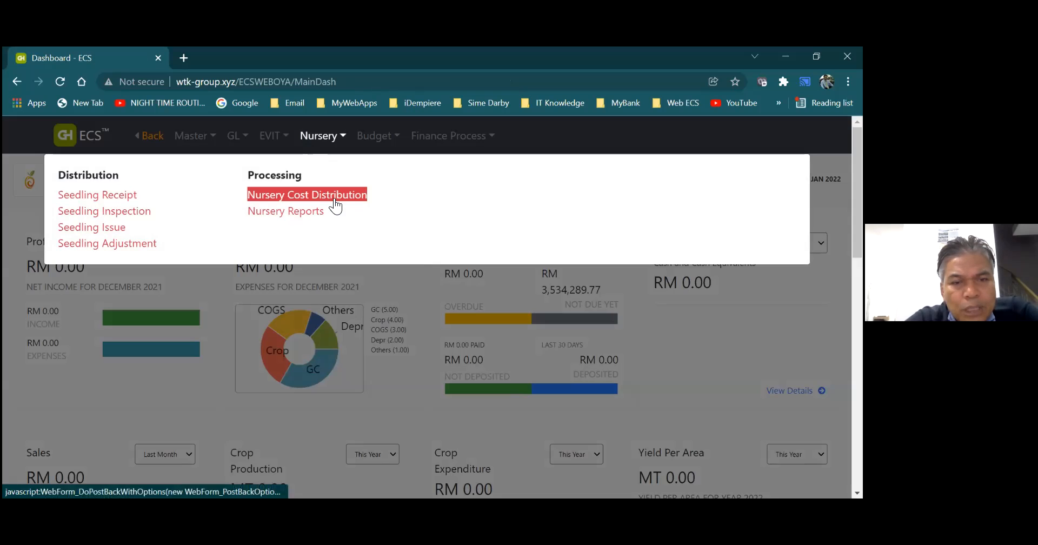
left_click(315, 215)
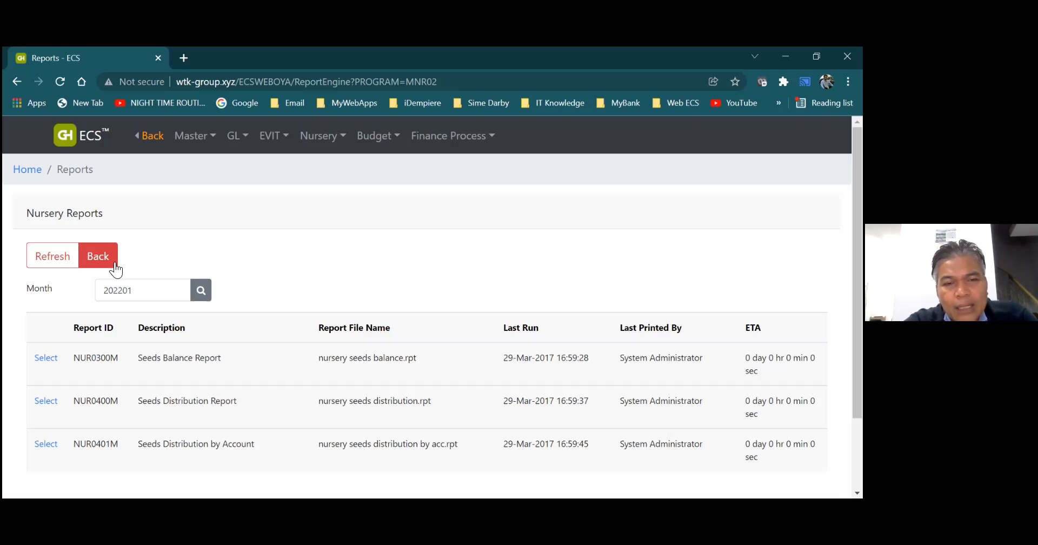
left_click(115, 265)
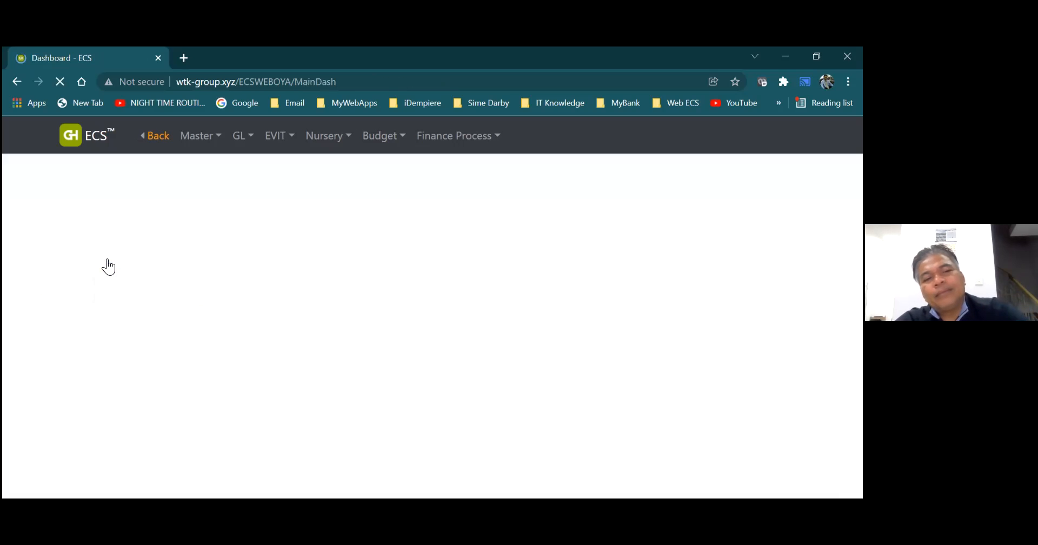
- Look over the annual budget functions, open Budget Expenditure, and return to the dashboard
left_click(314, 140)
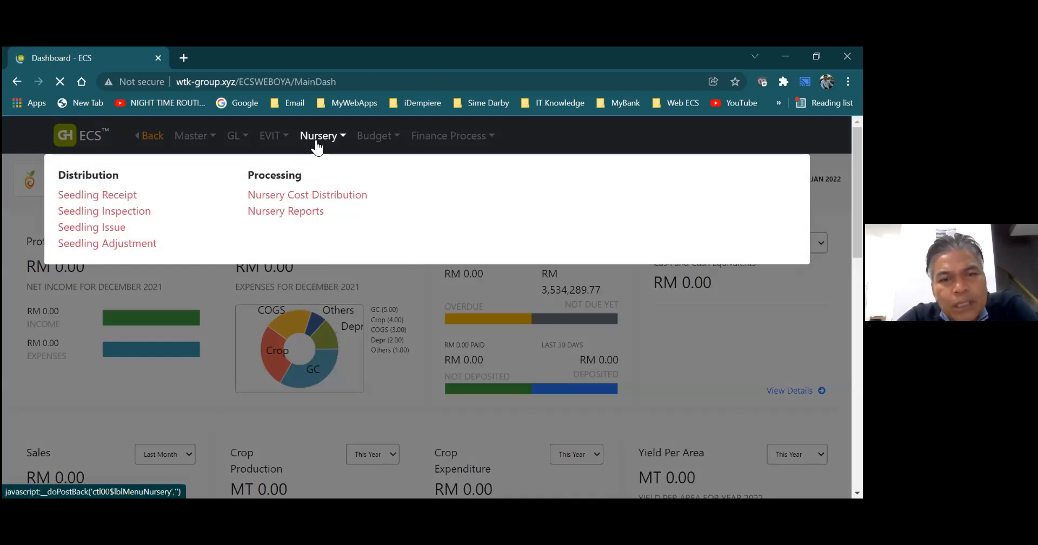
left_click(371, 141)
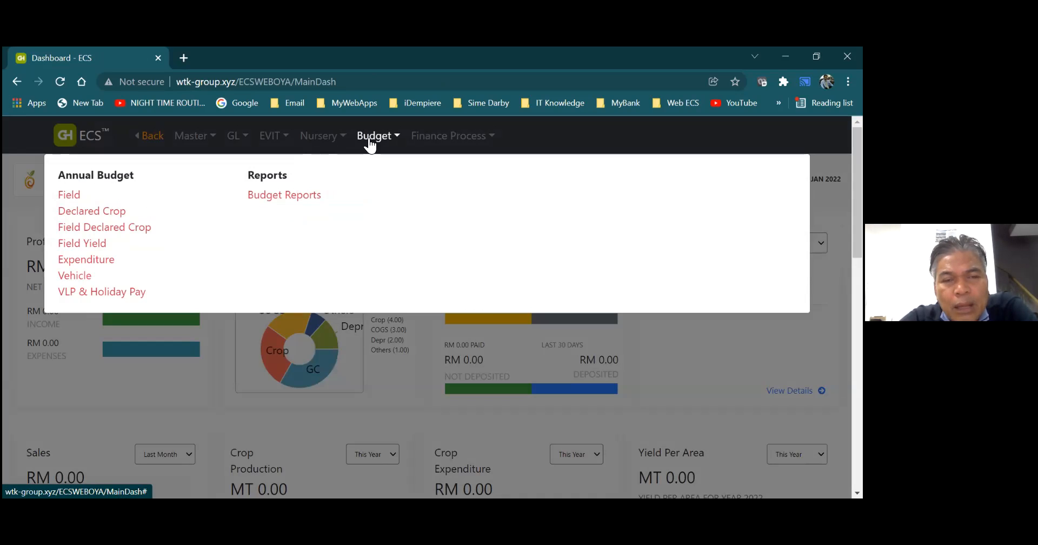
left_click(76, 199)
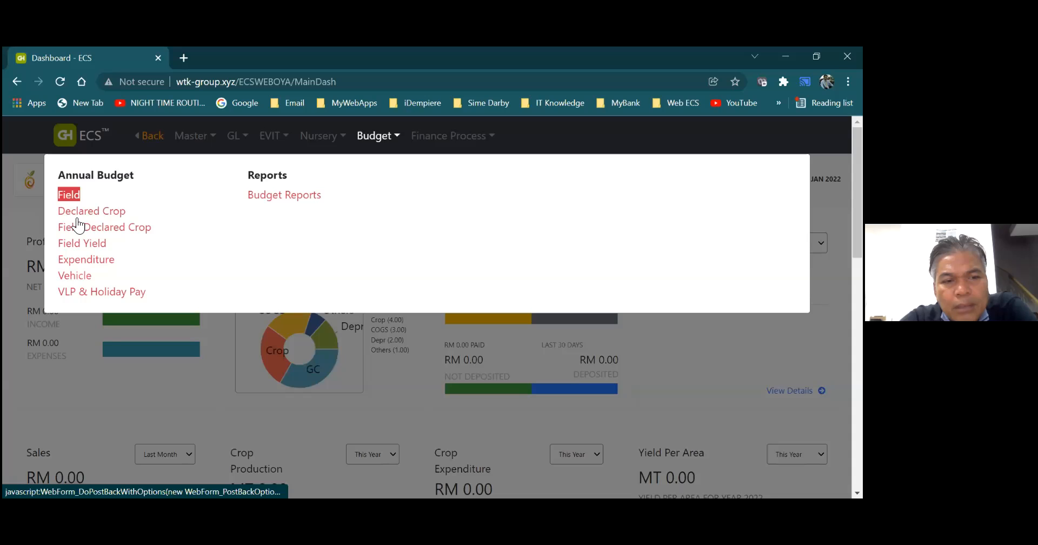
left_click(88, 261)
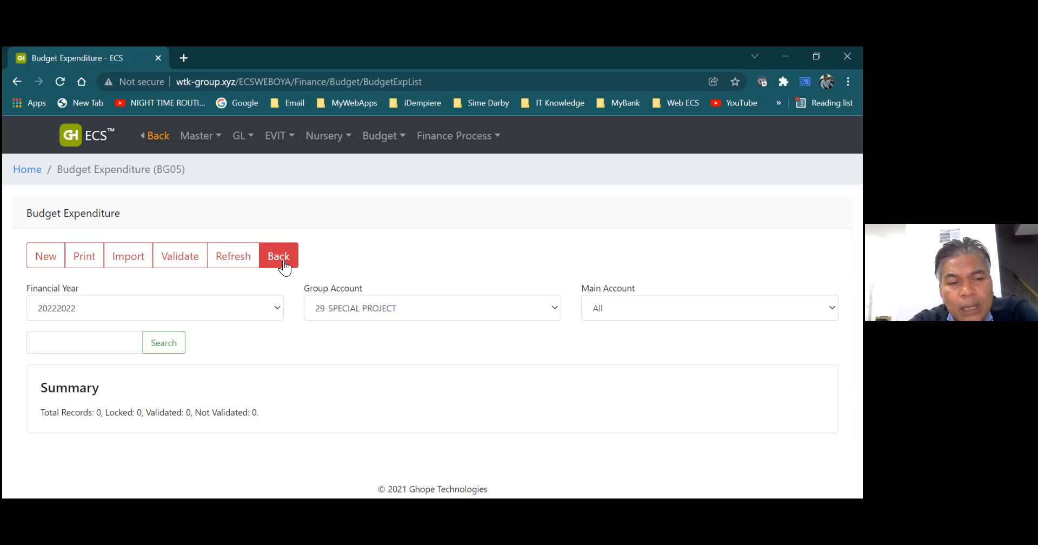
left_click(284, 265)
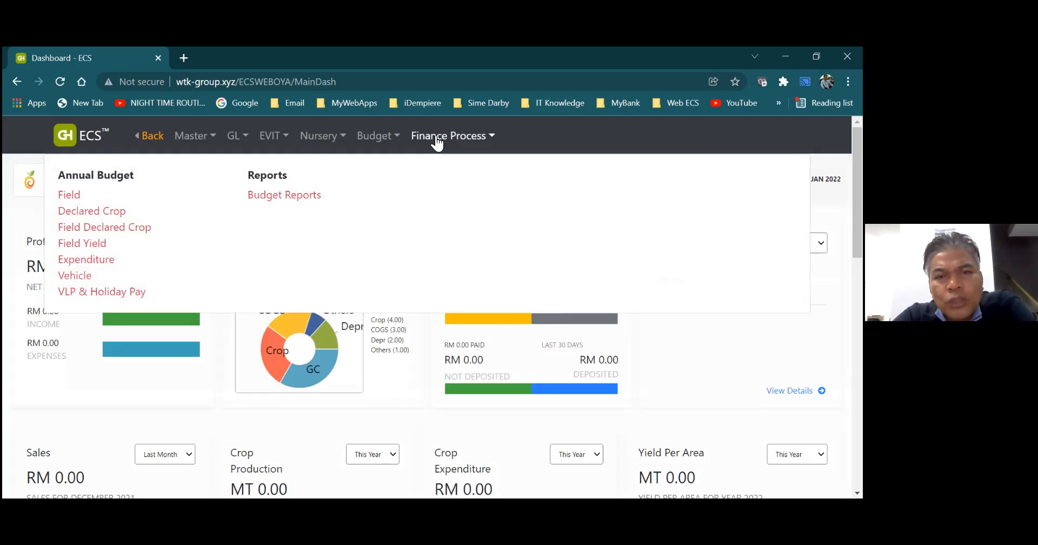
- Open Account Processing, examine the completion status of the Part 1 transaction groups, and return to the dashboard
mouse_move(437, 139)
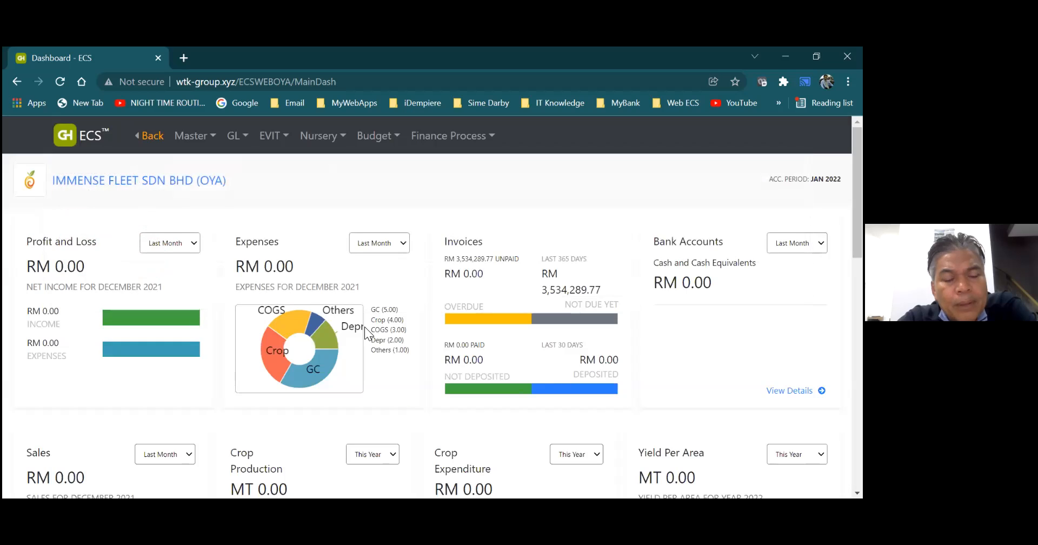
mouse_move(447, 148)
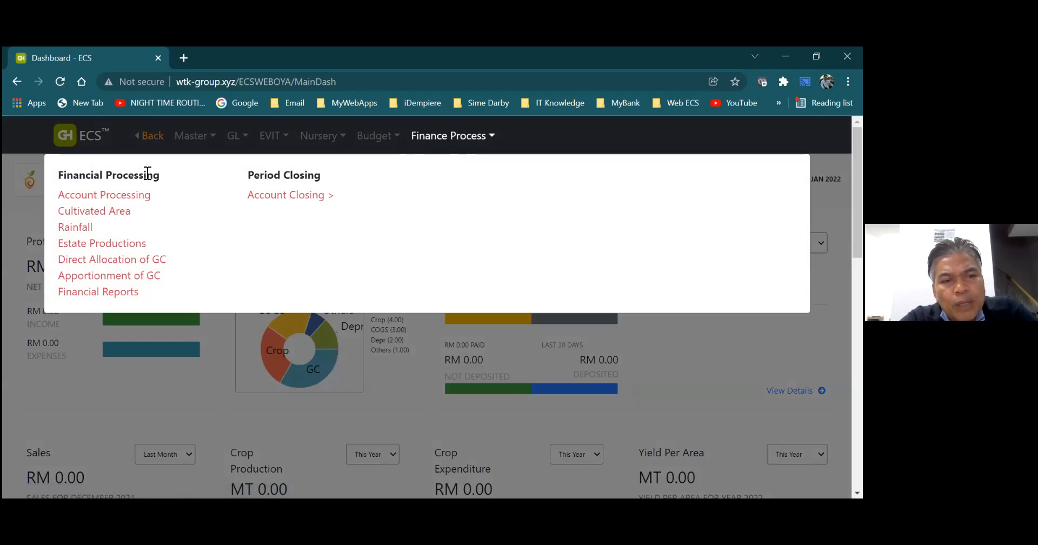
left_click(122, 199)
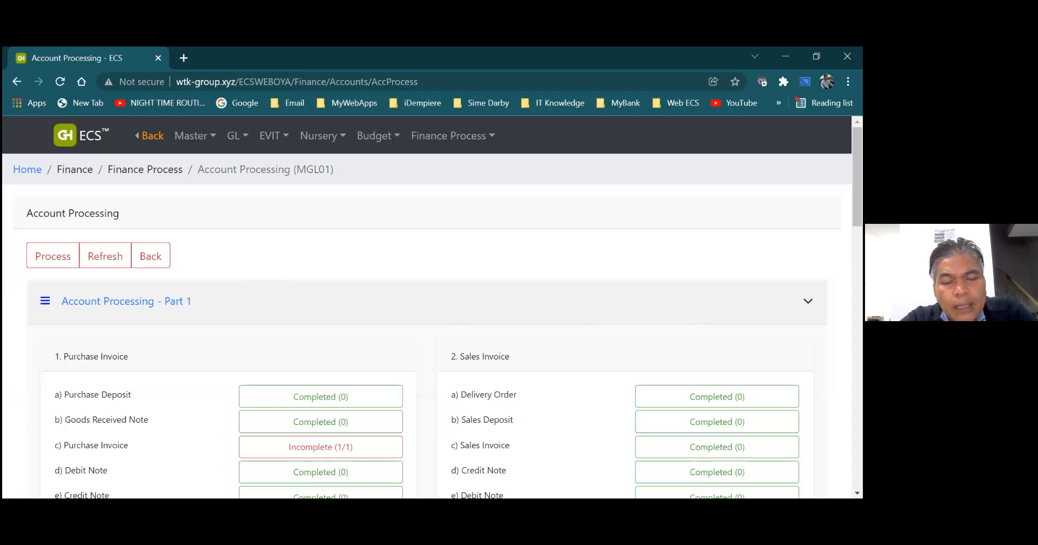
scroll(433, 325, "down", 3)
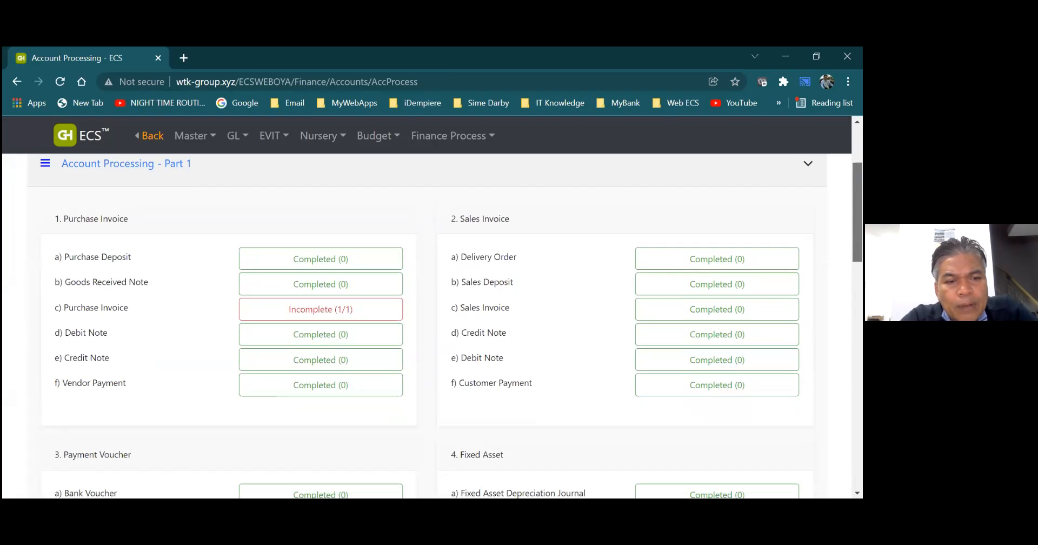
scroll(432, 325, "down", 1)
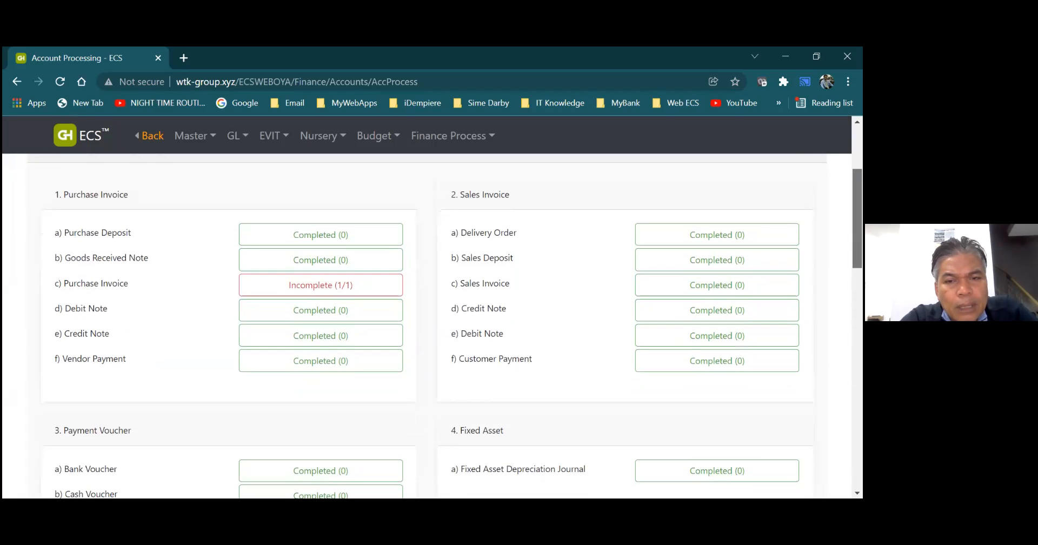
scroll(433, 325, "down", 2)
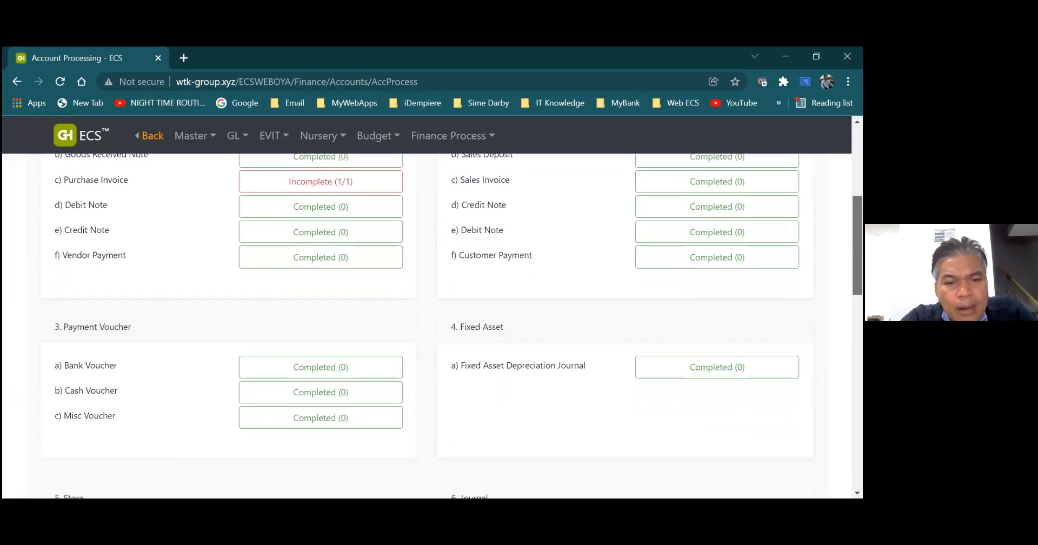
scroll(433, 324, "up", 3)
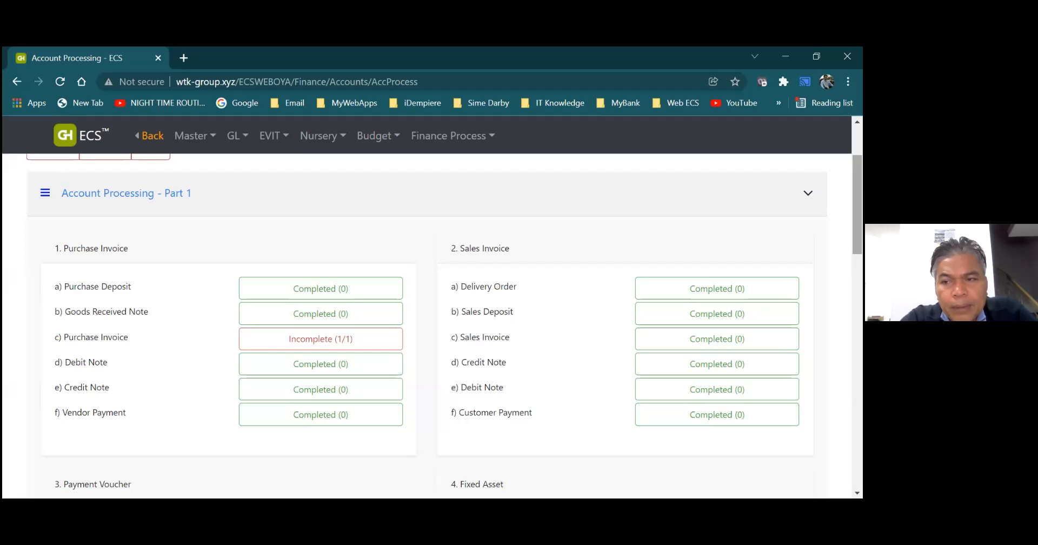
scroll(208, 274, "up", 2)
left_click(151, 256)
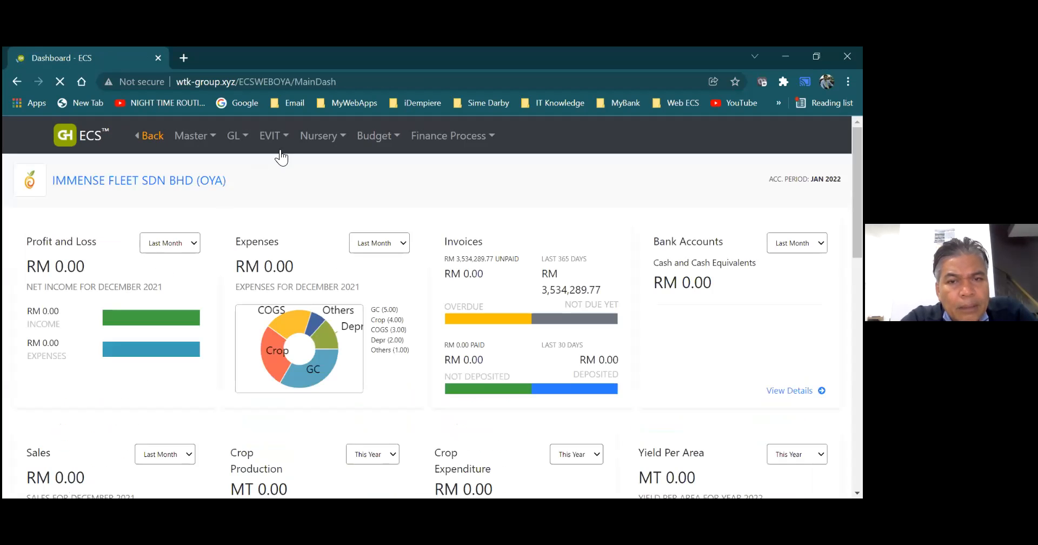
- Open Cultivated Area, view the area fields of the 202201 record without saving, and return to the dashboard
left_click(419, 138)
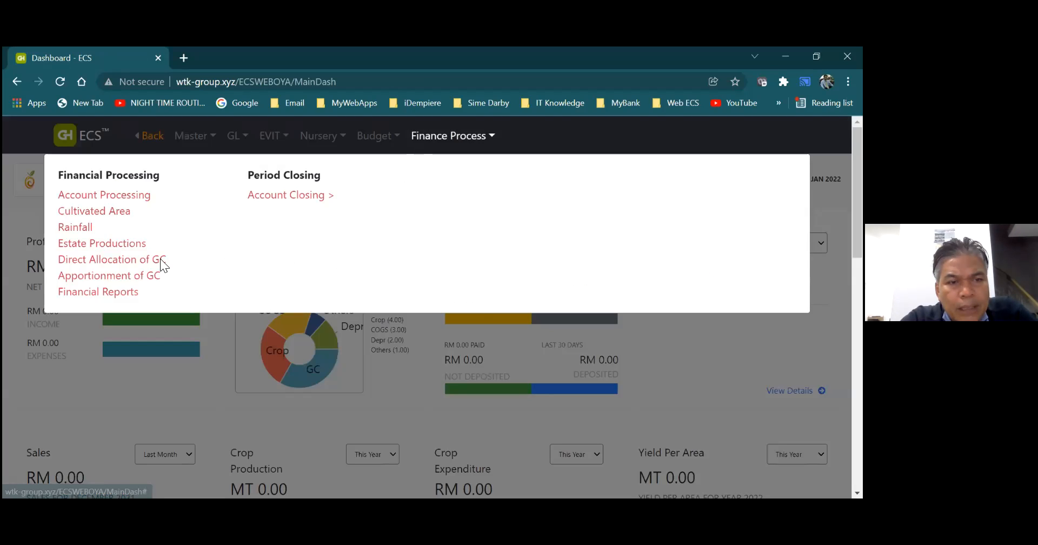
left_click(112, 219)
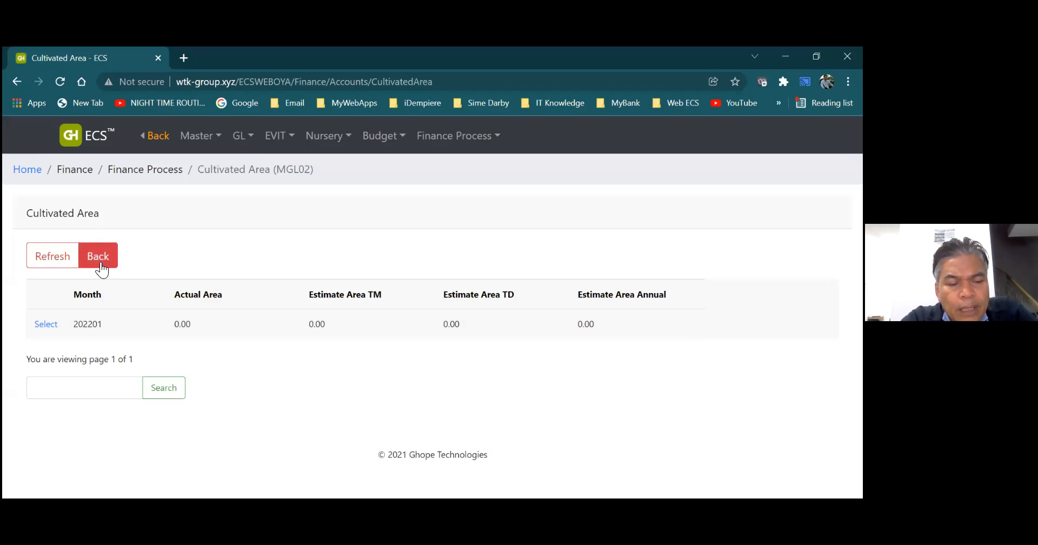
left_click(50, 325)
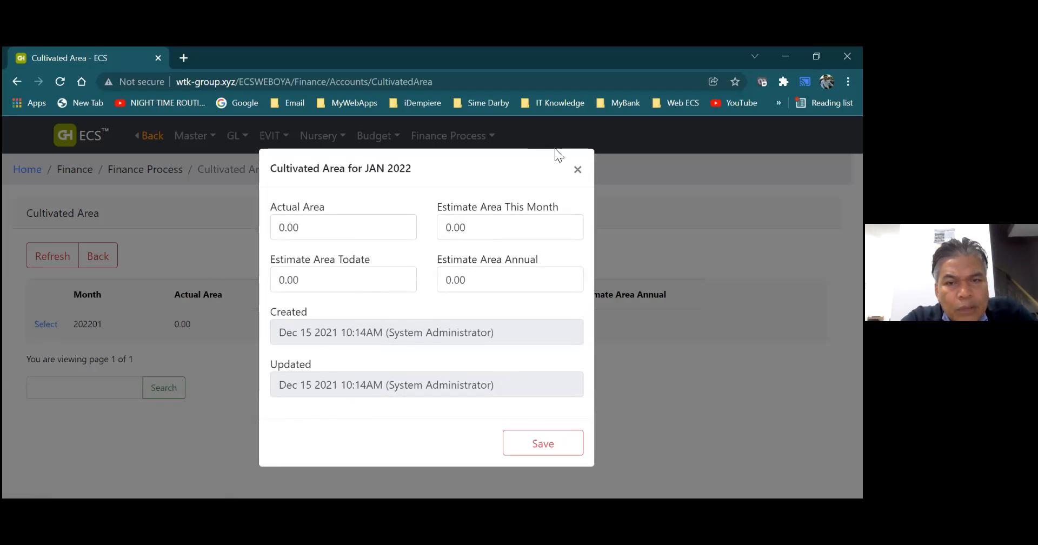
left_click(577, 169)
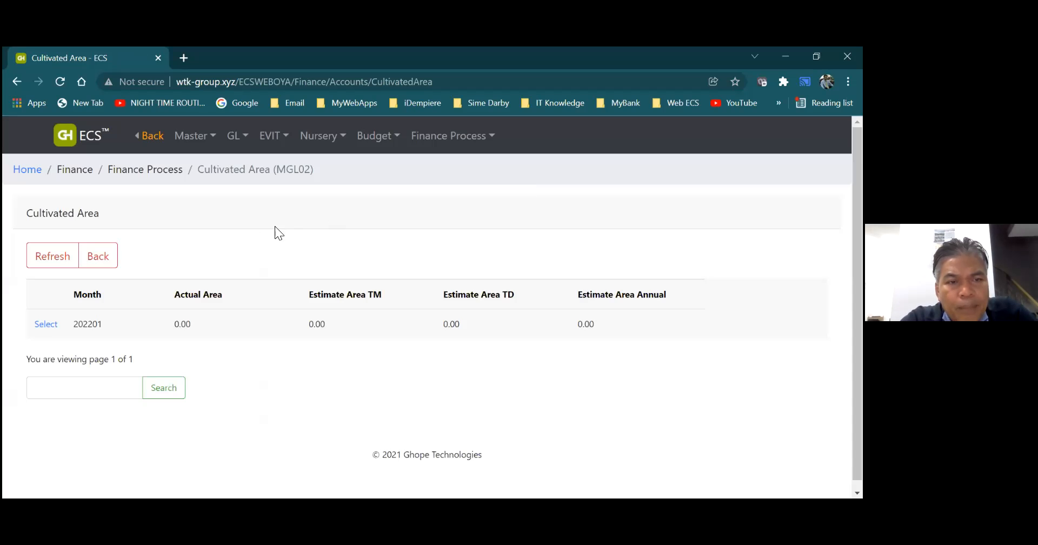
left_click(103, 256)
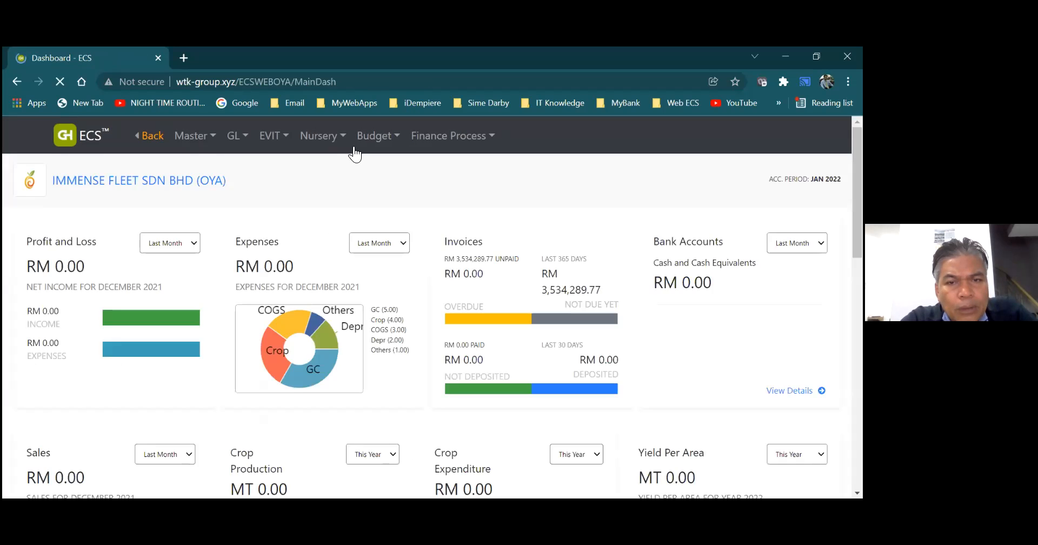
- Open Rainfall, look over the daily rainfall fields for Division 1 in 012022, and leave the page unsaved
left_click(429, 139)
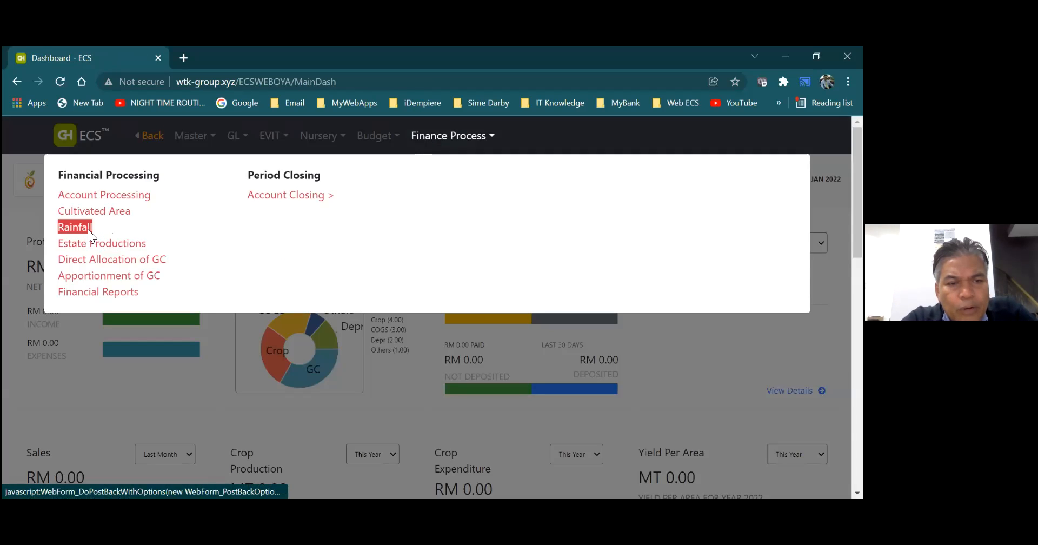
left_click(88, 233)
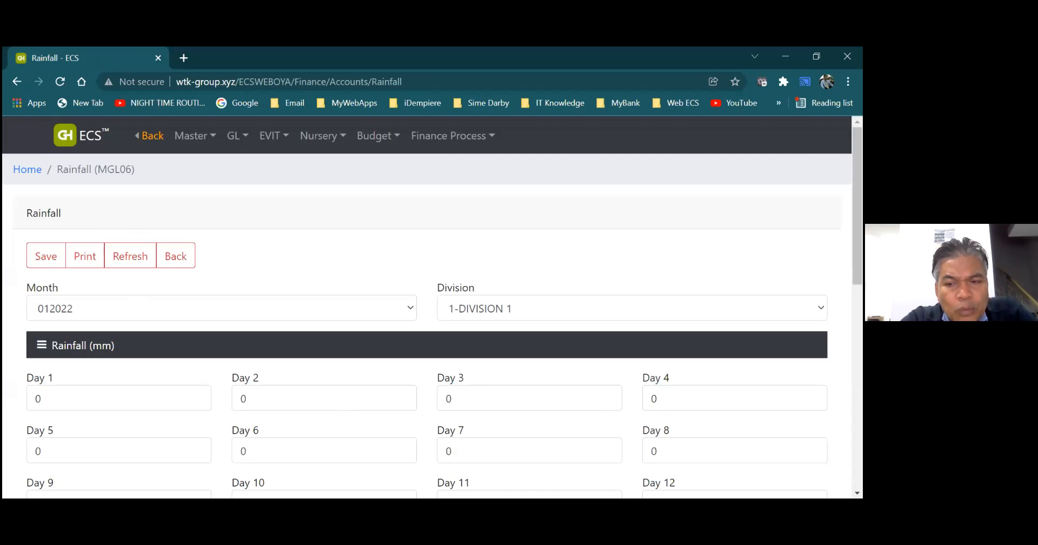
scroll(445, 327, "down", 6)
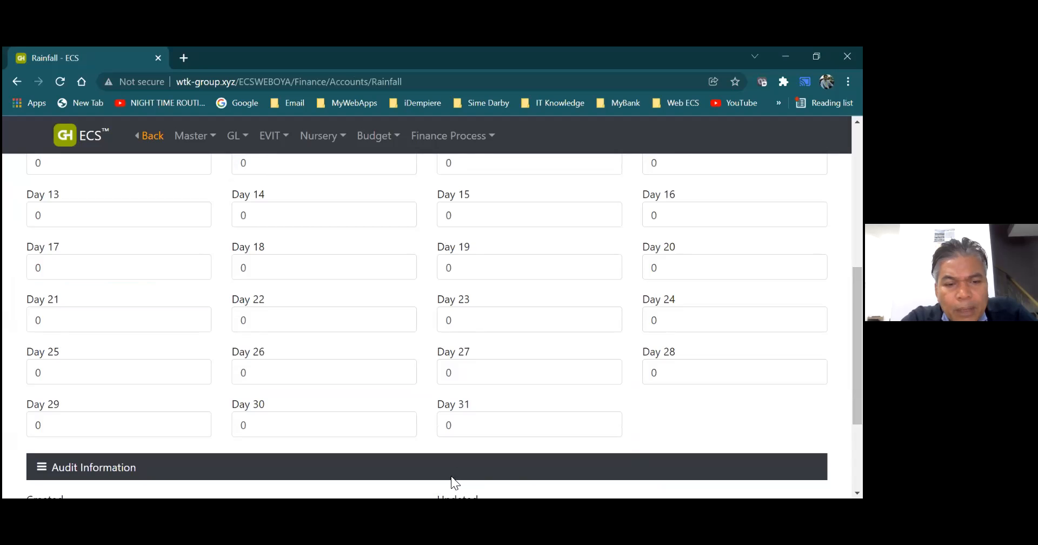
scroll(857, 347, "up", 5)
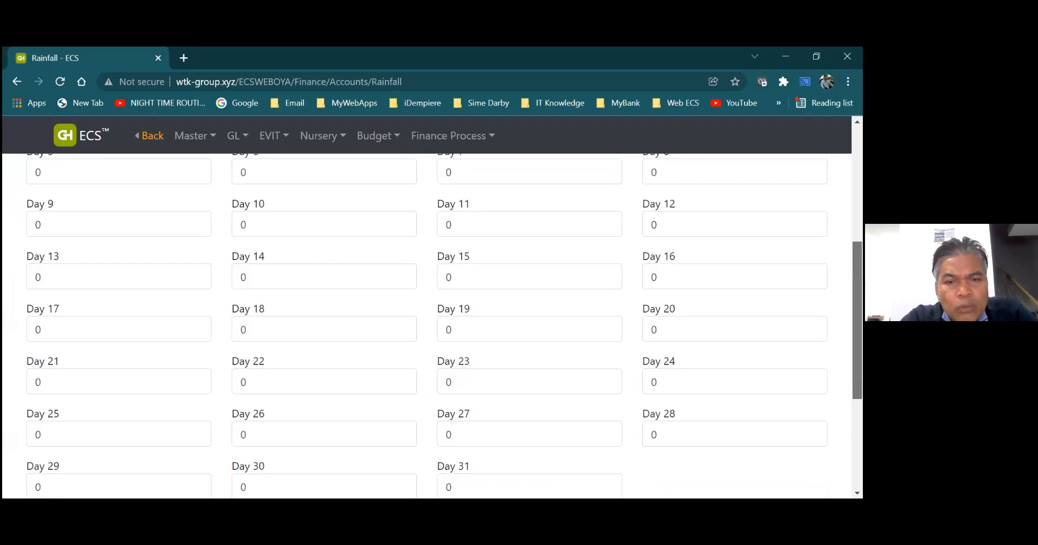
scroll(432, 325, "up", 2)
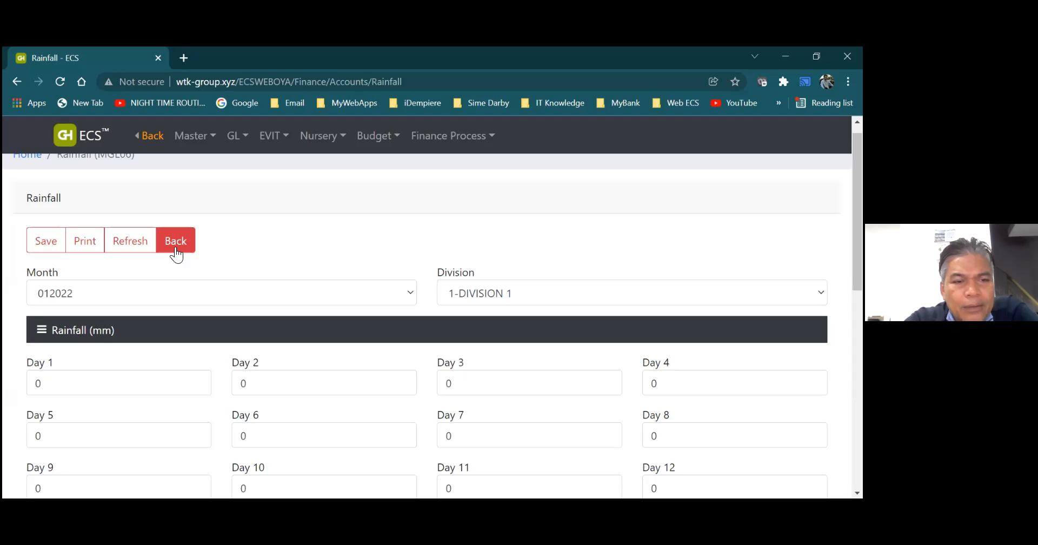
left_click(176, 252)
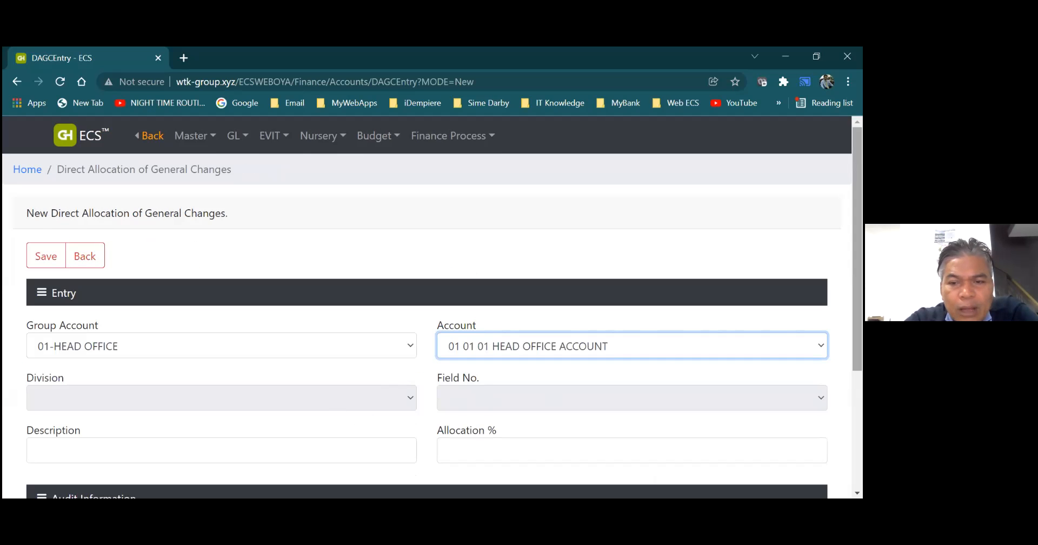
- Review the Entry and Audit Information fields of the new Direct Allocation of General Charges form
scroll(427, 325, "down", 1)
scroll(427, 324, "down", 2)
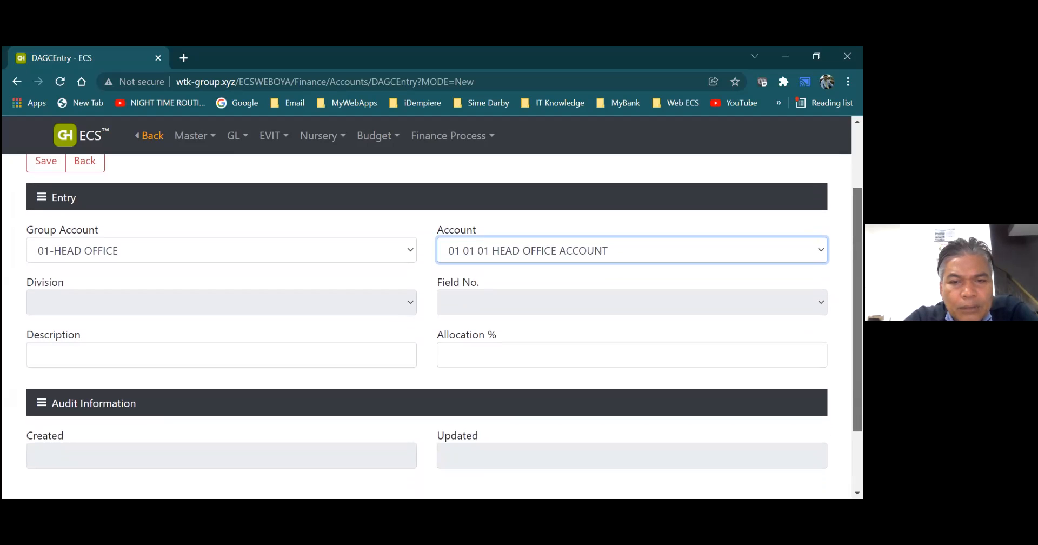
scroll(445, 311, "down", 1)
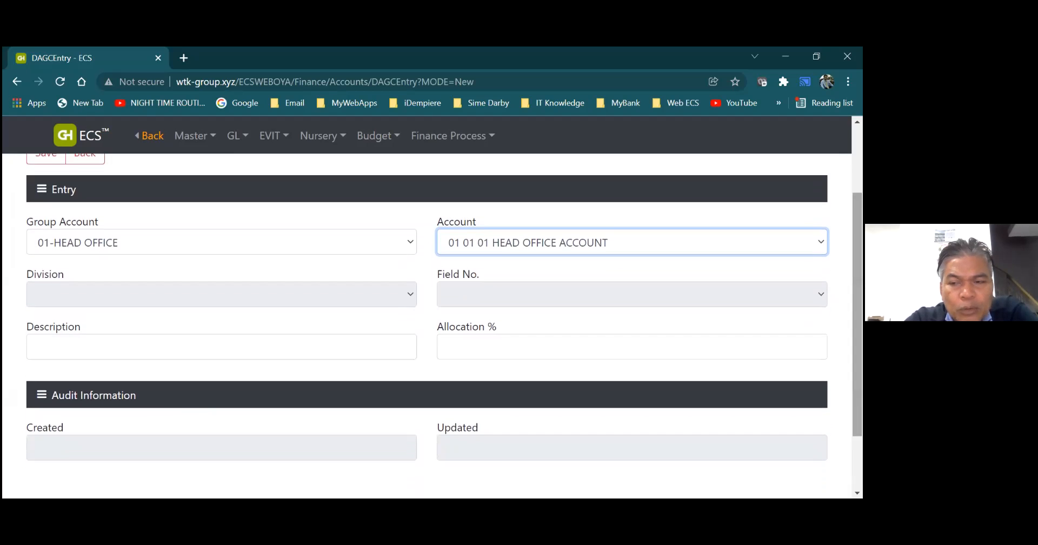
scroll(428, 324, "up", 2)
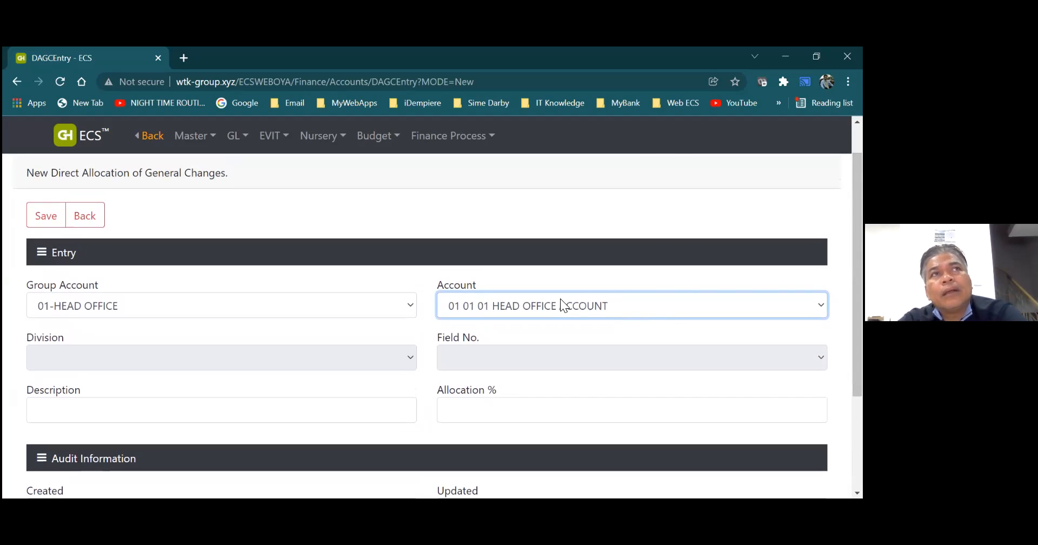
- Browse the Group Account choices without changing the selection, then leave the allocation entry unsaved and return to the dashboard
left_click(411, 306)
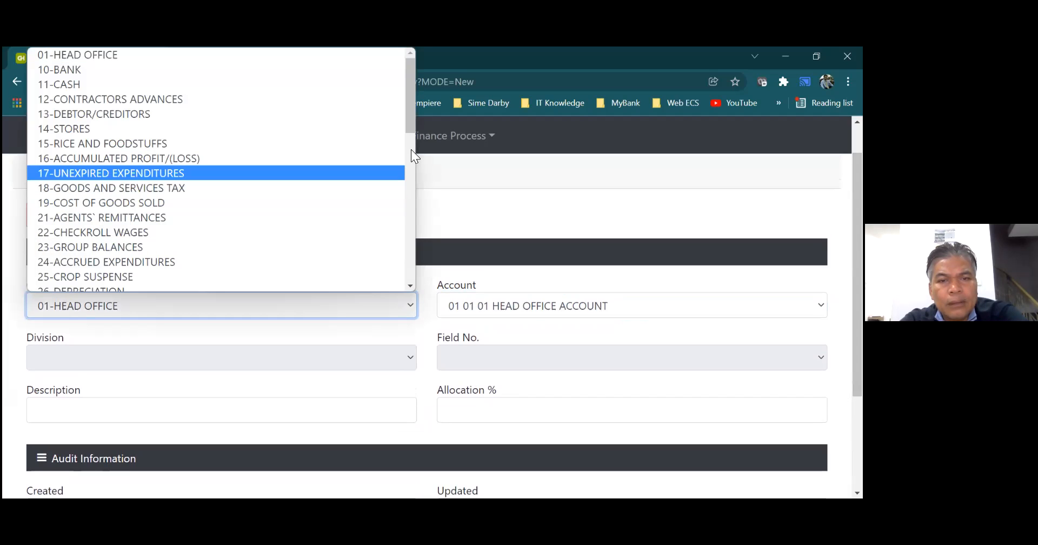
left_click_drag(409, 123, 418, 176)
left_click(449, 211)
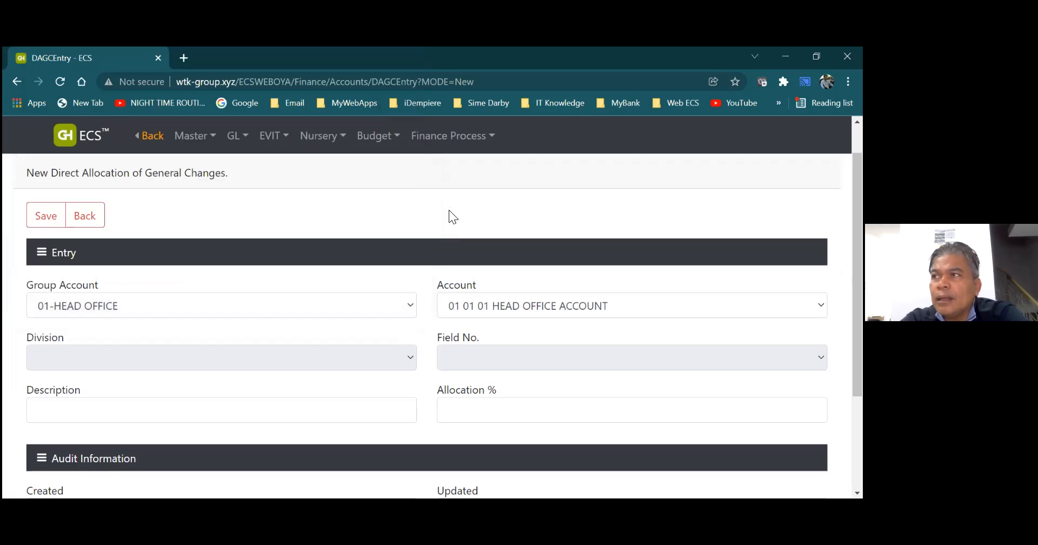
left_click(86, 218)
left_click(173, 258)
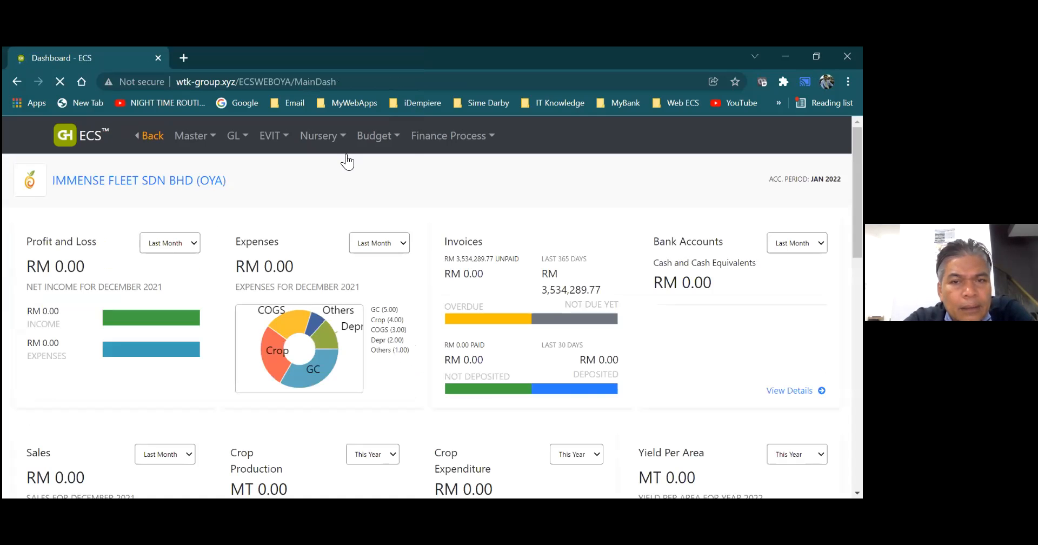
- View the Apportionment of GC page, then open Financial Reports to see the reports offered for 202201 and leave the list
left_click(420, 141)
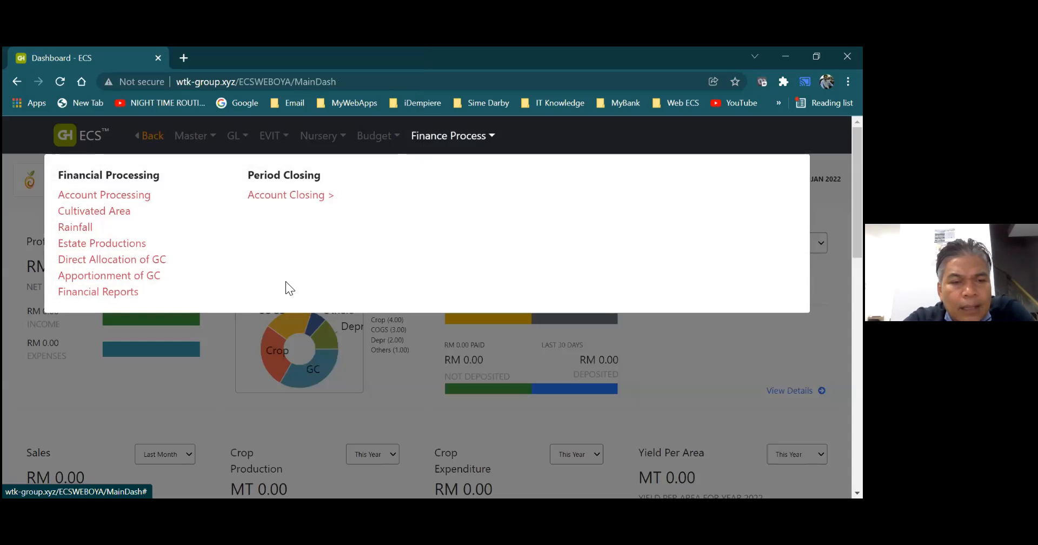
left_click(147, 281)
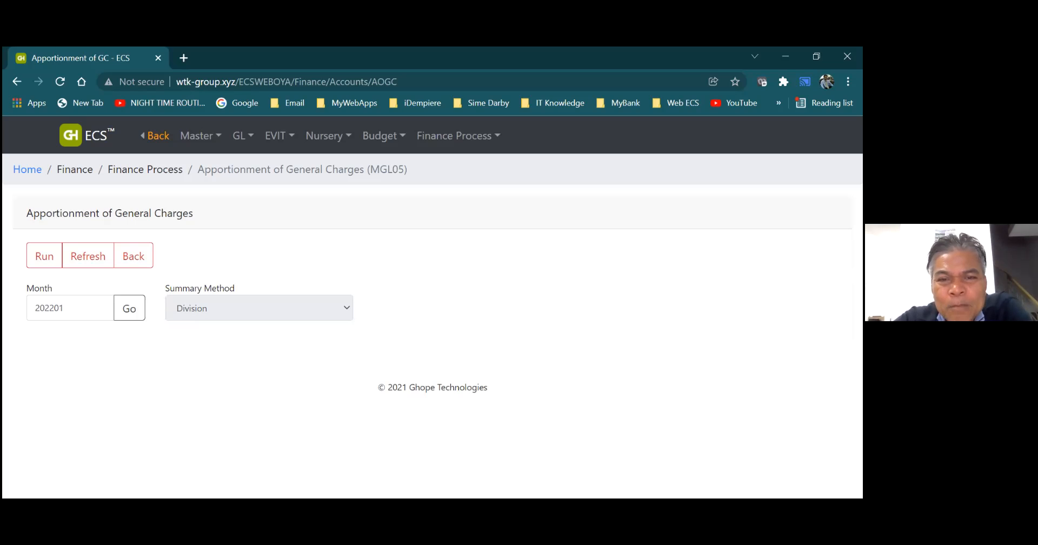
left_click(481, 151)
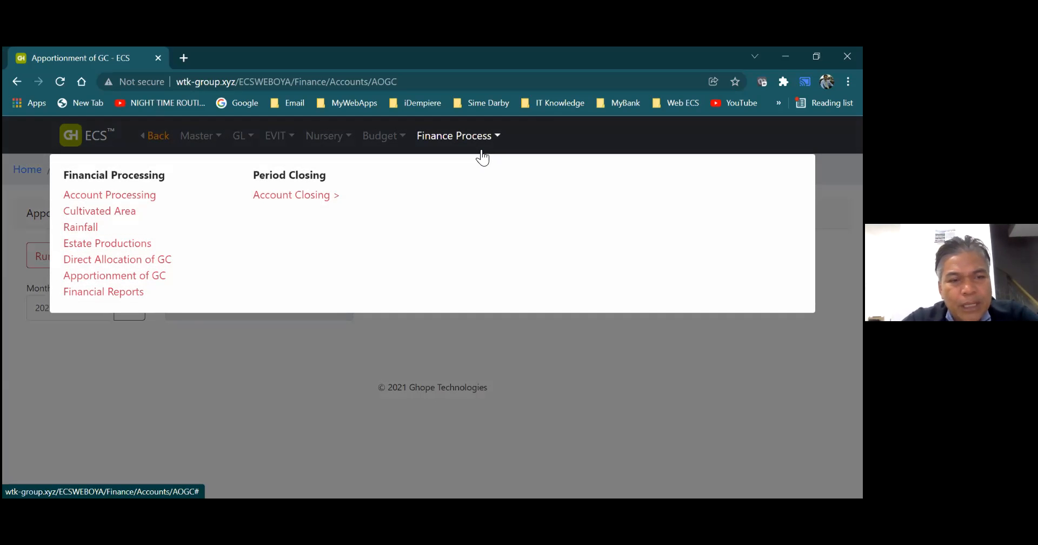
left_click(130, 297)
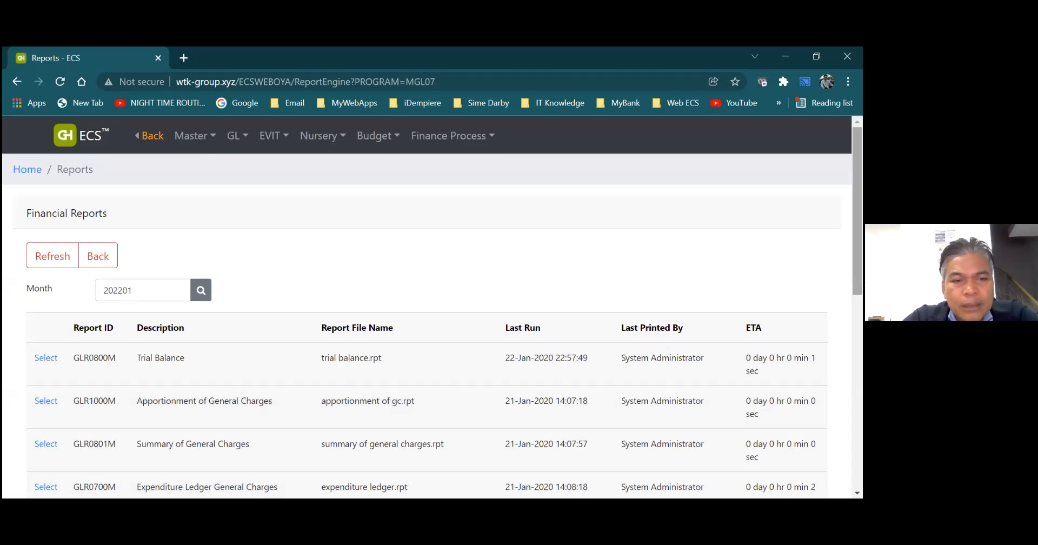
left_click(114, 260)
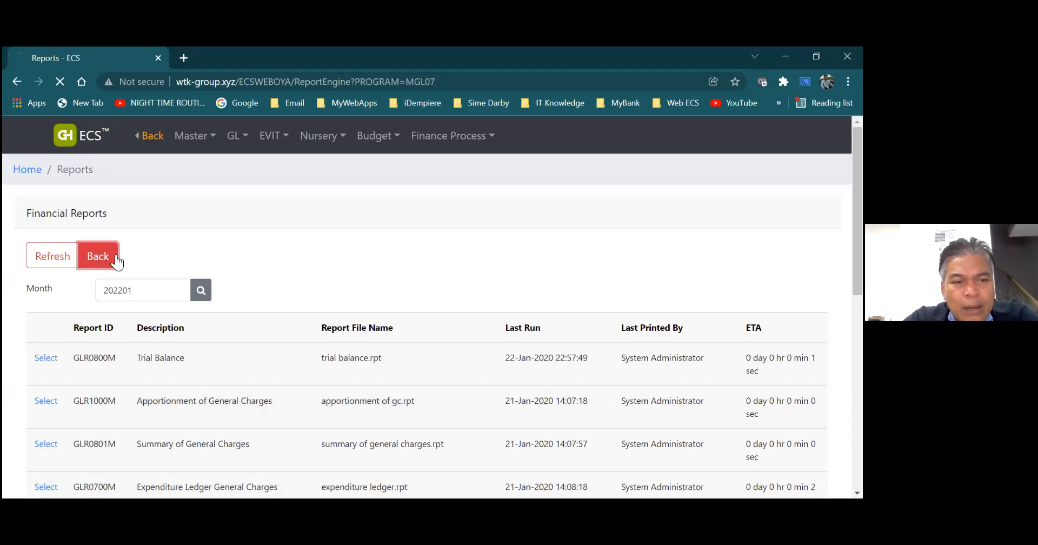